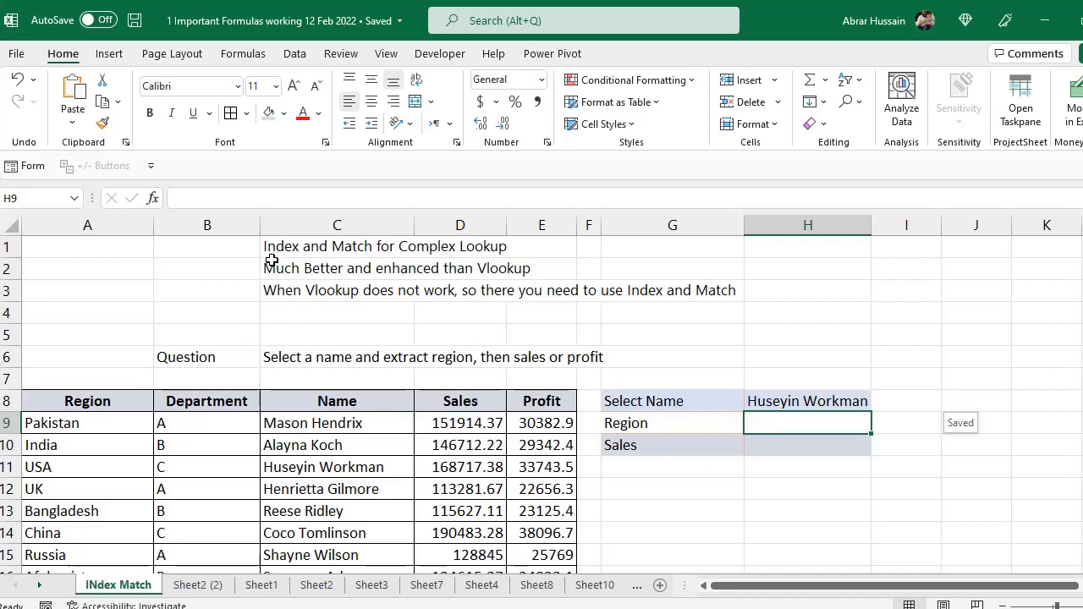
- Review the INDEX and MATCH notes, the data table's Name column and the name chosen for the lookup
{"action": "left_click", "coordinate": [288, 247]}
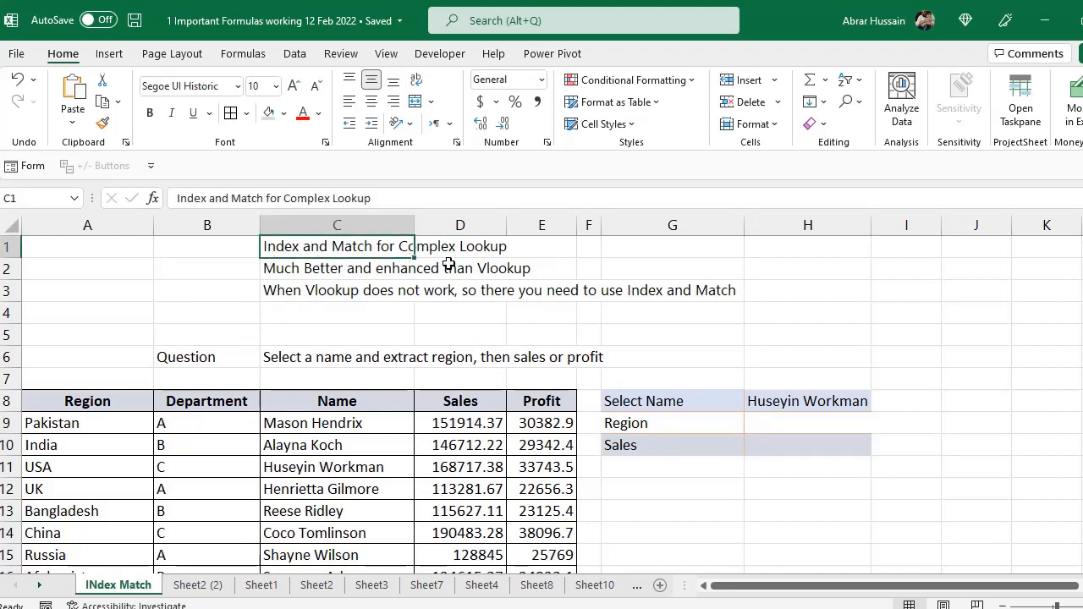
{"action": "scroll", "coordinate": [775, 440], "scroll_direction": "down", "scroll_amount": 1}
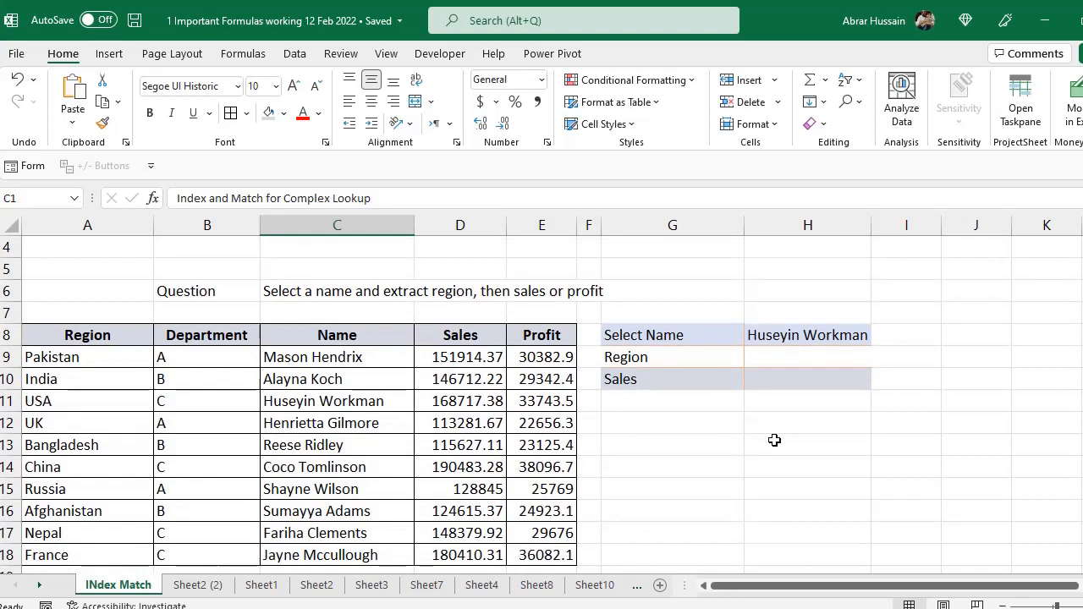
{"action": "scroll", "coordinate": [775, 440], "scroll_direction": "up", "scroll_amount": 1}
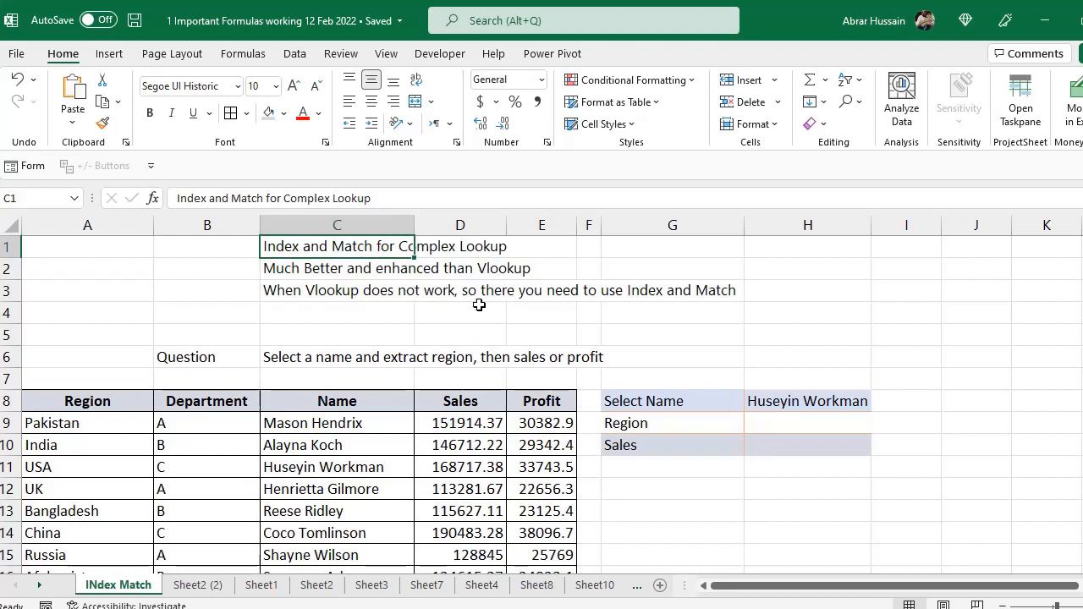
{"action": "scroll", "coordinate": [498, 359], "scroll_direction": "down", "scroll_amount": 1}
{"action": "scroll", "coordinate": [500, 360], "scroll_direction": "down", "scroll_amount": 1}
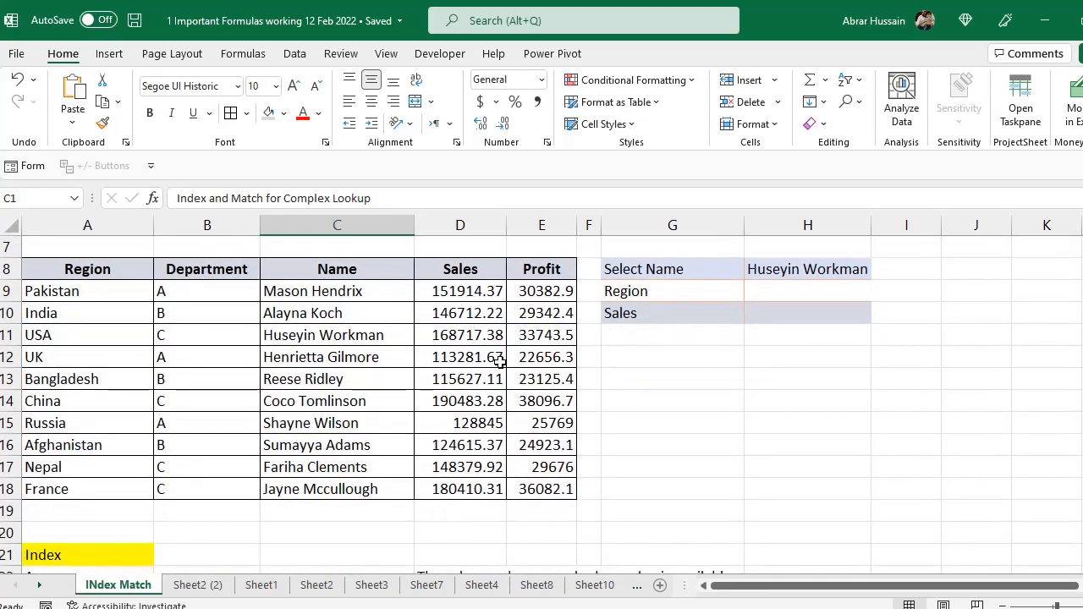
{"action": "left_click", "coordinate": [656, 277]}
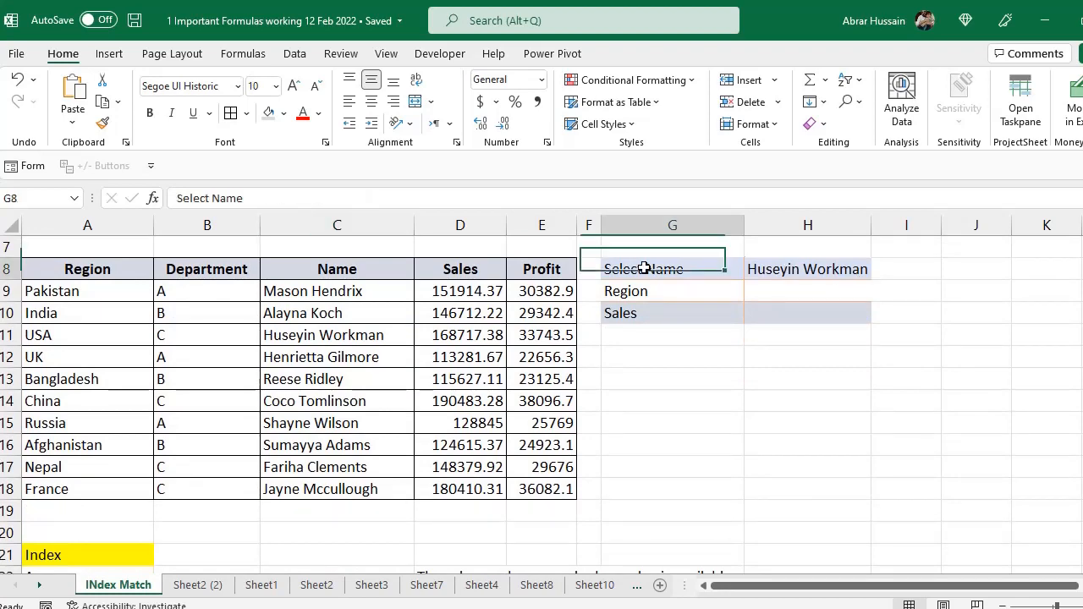
{"action": "scroll", "coordinate": [672, 285], "scroll_direction": "up", "scroll_amount": 1}
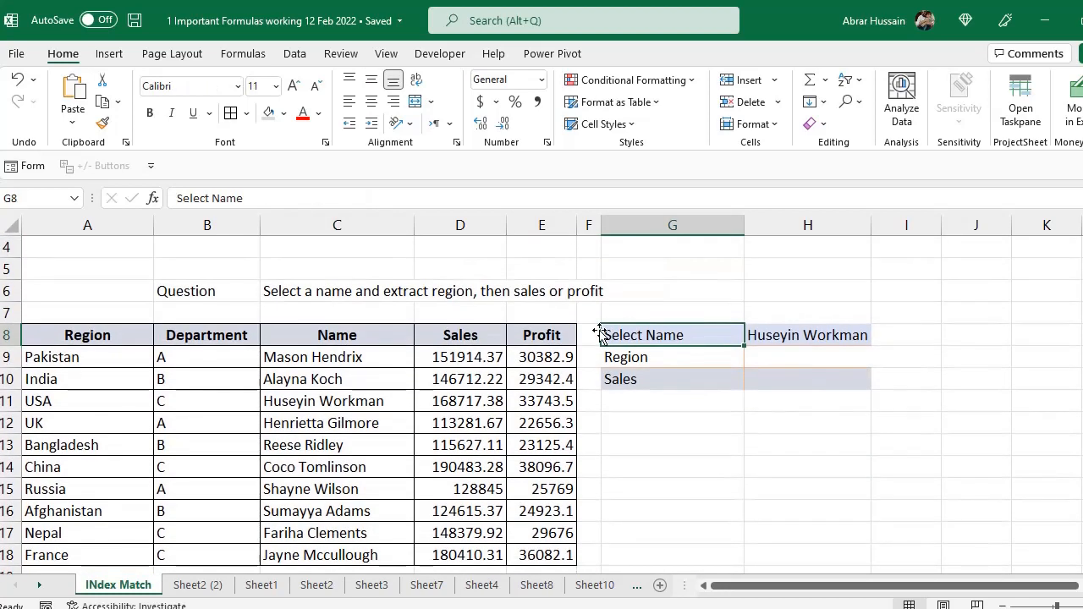
{"action": "left_click", "coordinate": [777, 337]}
{"action": "left_click_drag", "start_coordinate": [338, 335], "coordinate": [292, 552]}
{"action": "left_click", "coordinate": [788, 336]}
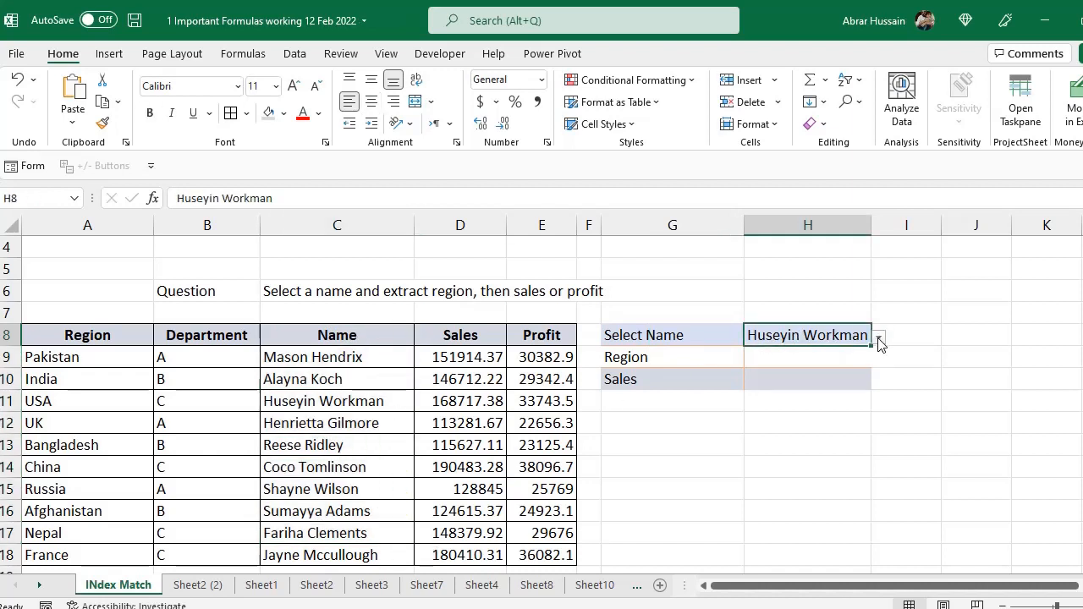
- Examine the Region and Sales lookup rows against the Sales and Profit columns of the data table
{"action": "left_click", "coordinate": [658, 364]}
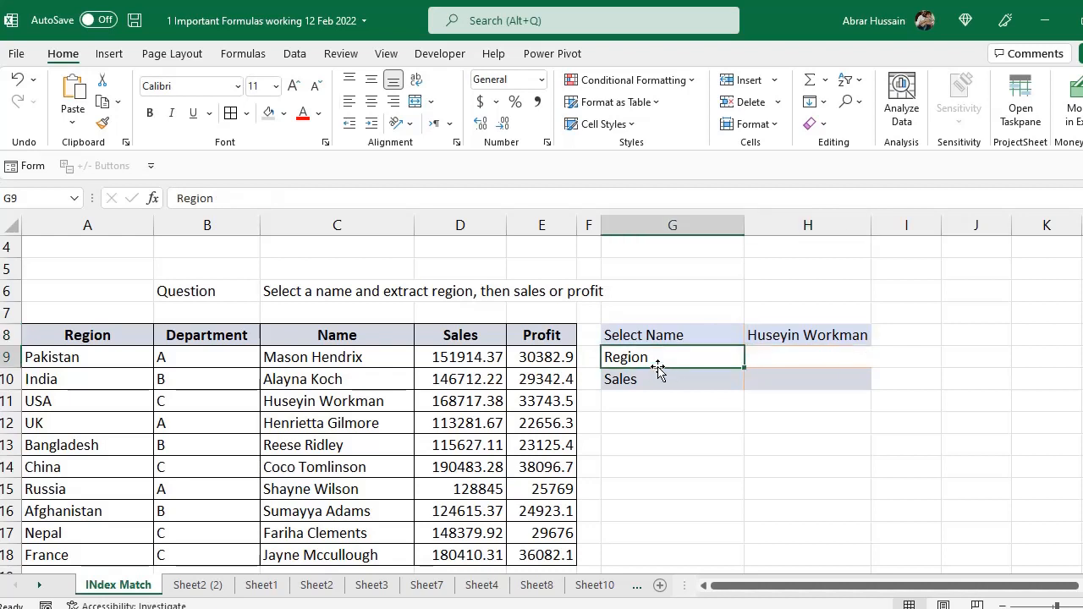
{"action": "left_click", "coordinate": [794, 362]}
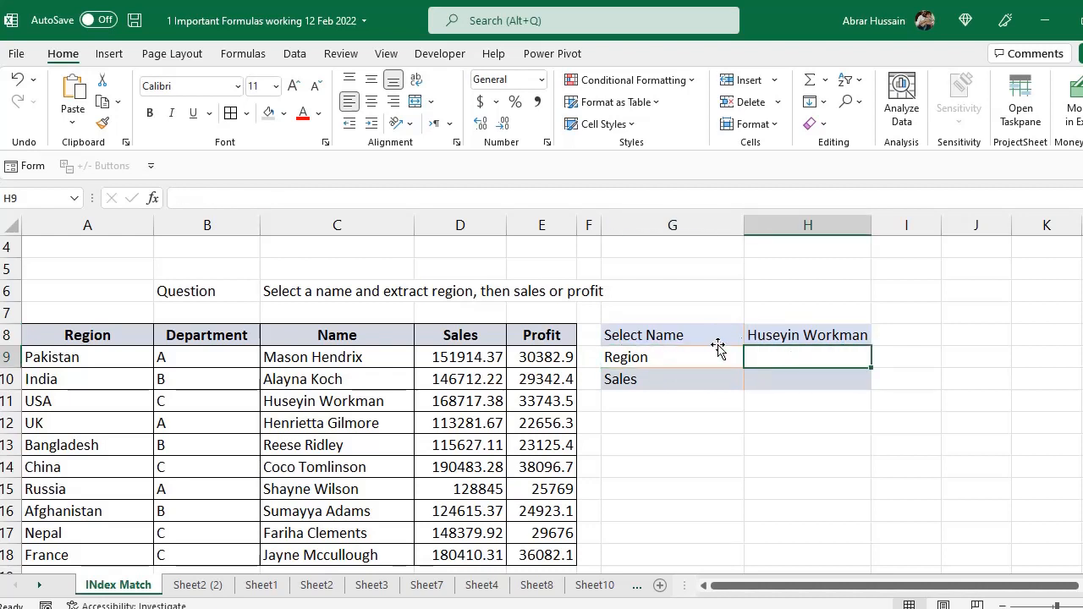
{"action": "left_click", "coordinate": [663, 383]}
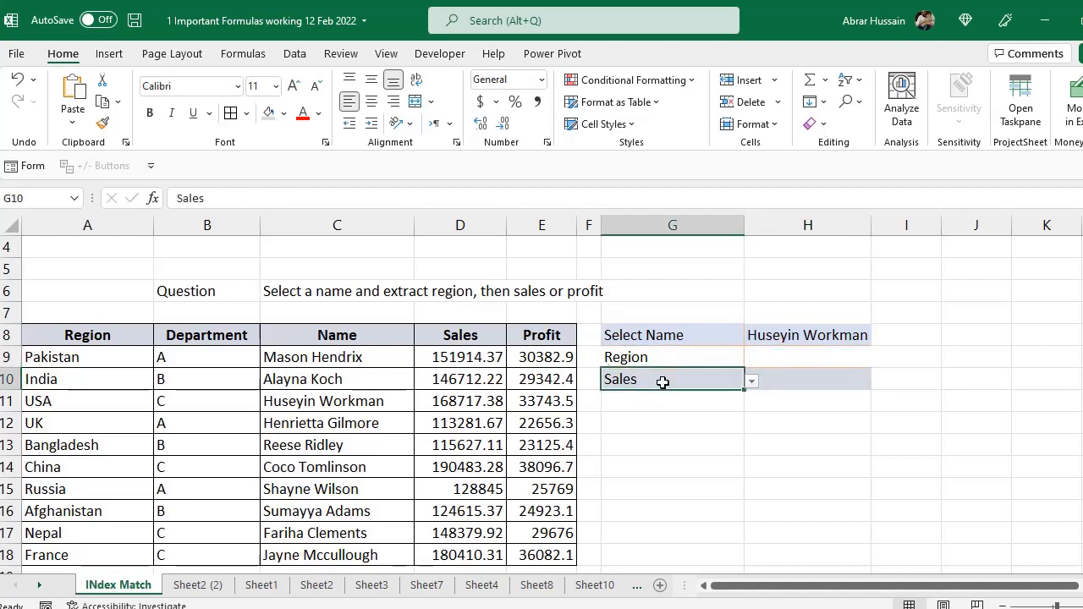
{"action": "left_click", "coordinate": [454, 338]}
{"action": "left_click", "coordinate": [546, 336]}
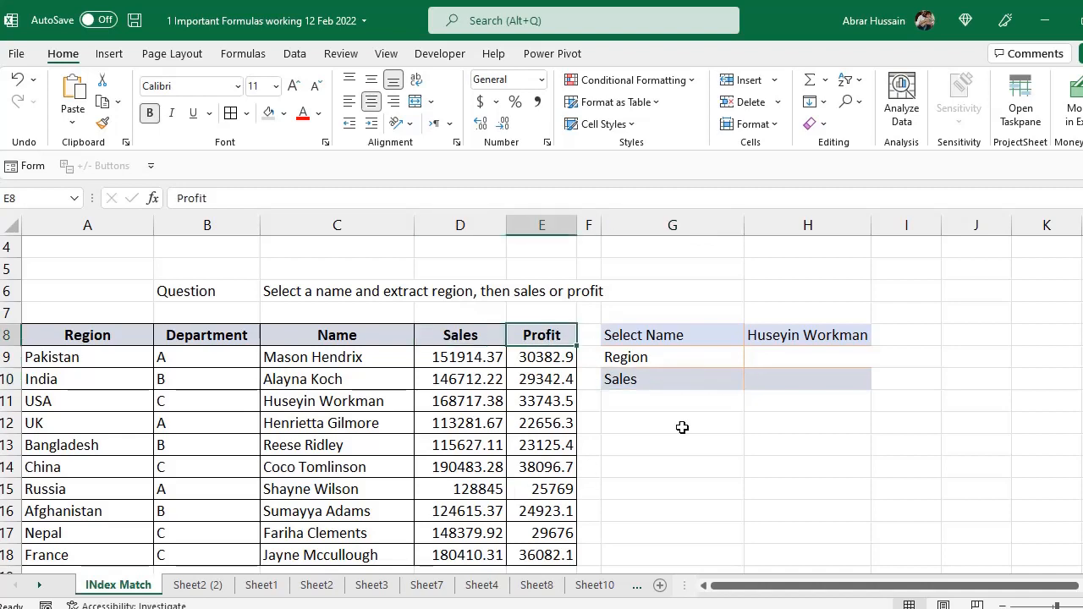
{"action": "left_click", "coordinate": [803, 335]}
{"action": "left_click", "coordinate": [801, 380]}
{"action": "left_click", "coordinate": [801, 340]}
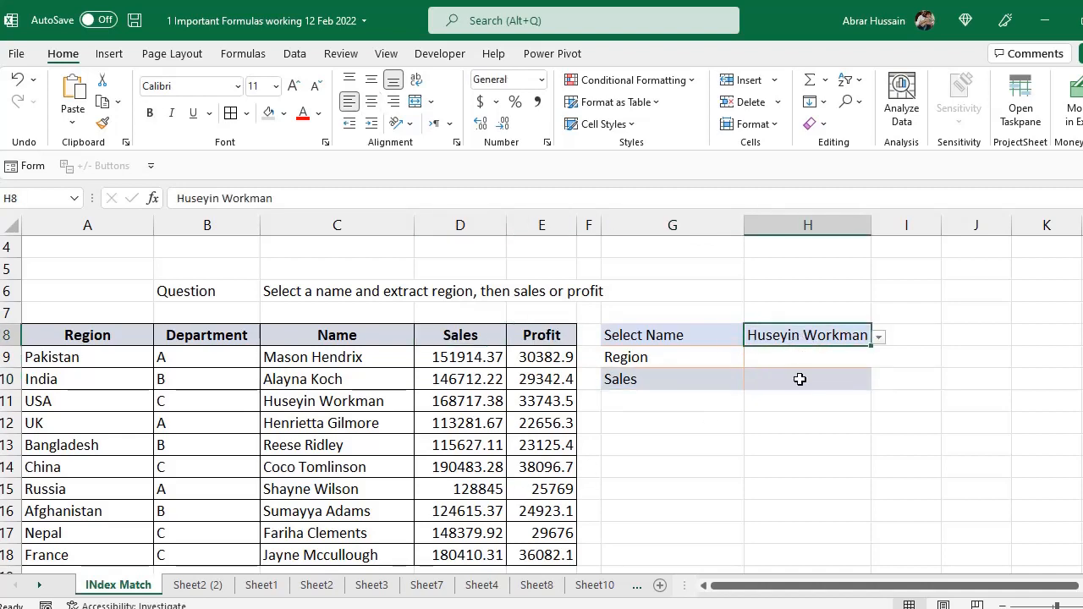
{"action": "left_click", "coordinate": [798, 380]}
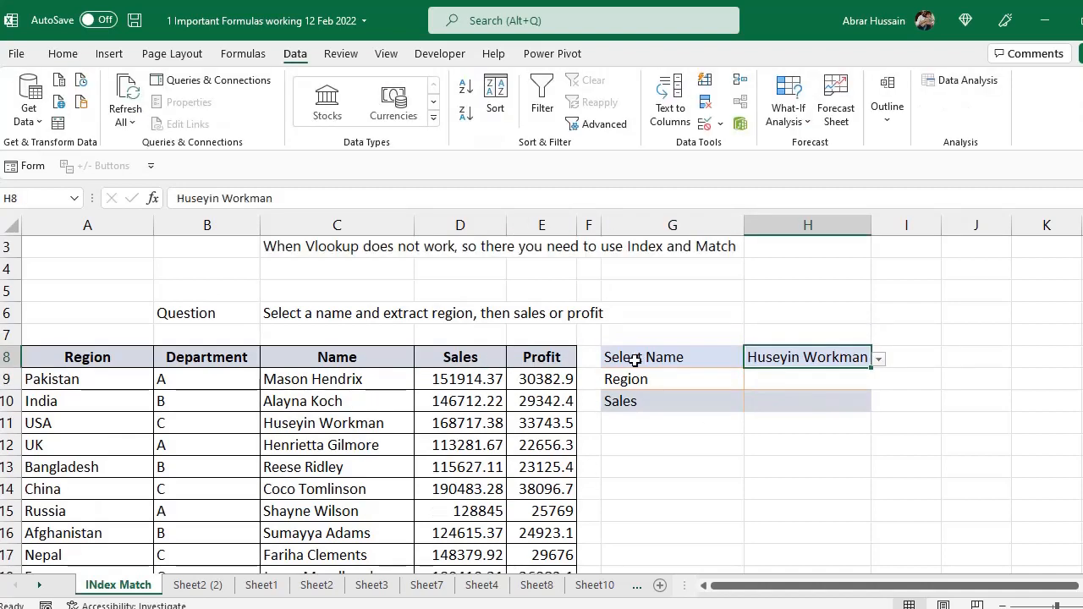
- Review the lookup block G8:H10 together with the question text in C6 and the name in H8
{"action": "left_click_drag", "start_coordinate": [641, 352], "coordinate": [827, 394]}
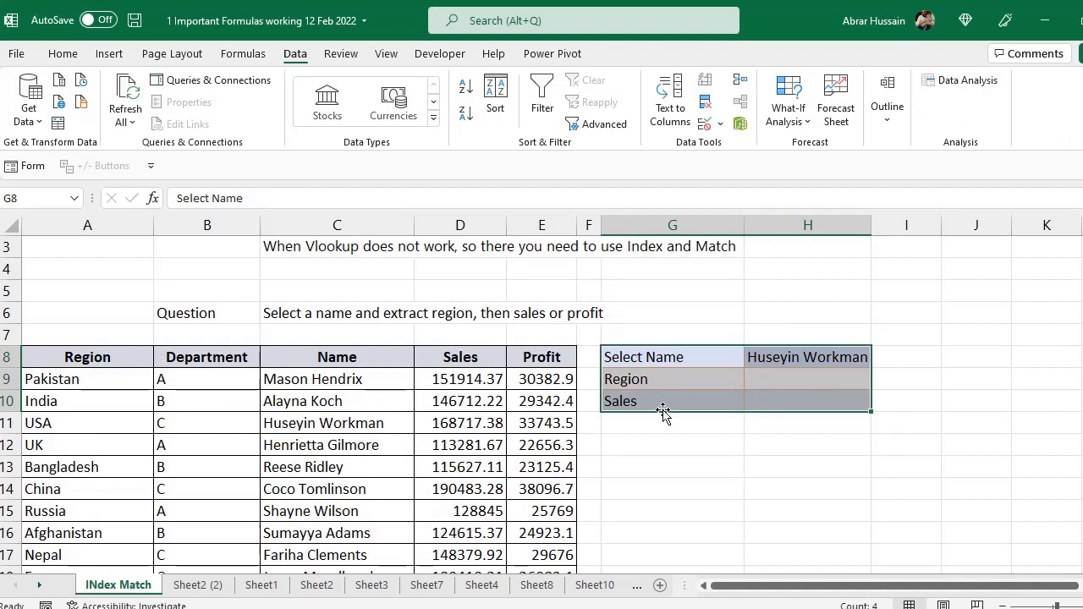
{"action": "scroll", "coordinate": [686, 415], "scroll_direction": "down", "scroll_amount": 1}
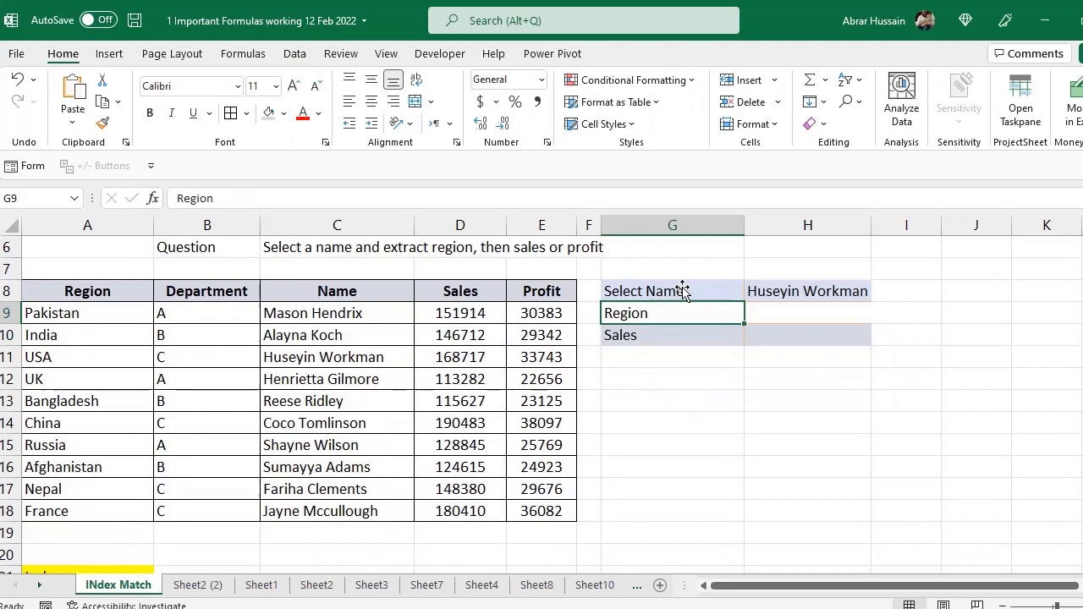
{"action": "left_click", "coordinate": [683, 291]}
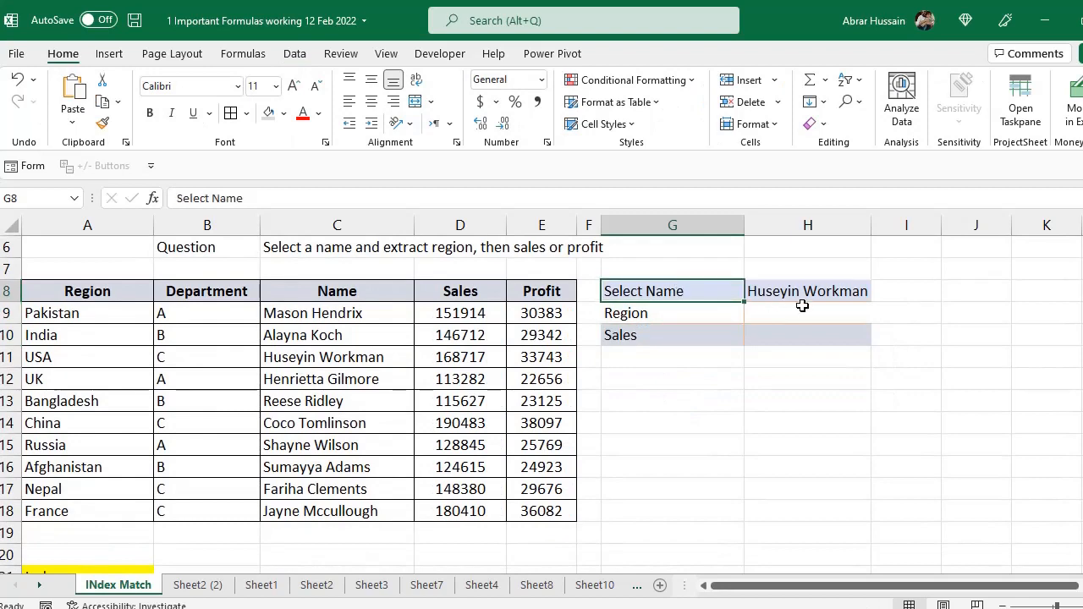
{"action": "left_click", "coordinate": [798, 292]}
{"action": "scroll", "coordinate": [892, 325], "scroll_direction": "up", "scroll_amount": 1}
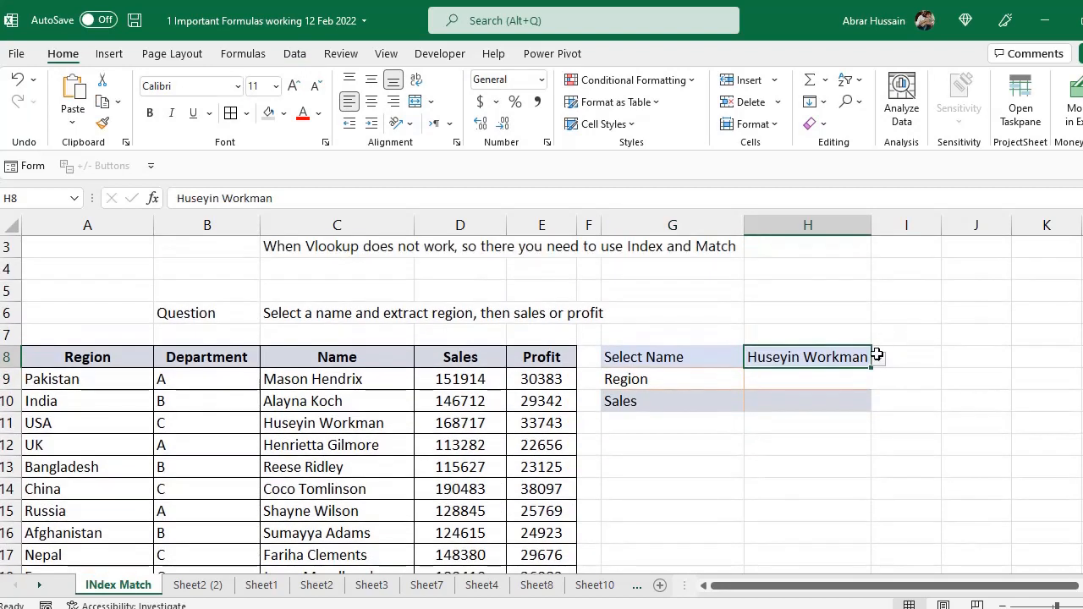
{"action": "left_click", "coordinate": [305, 313]}
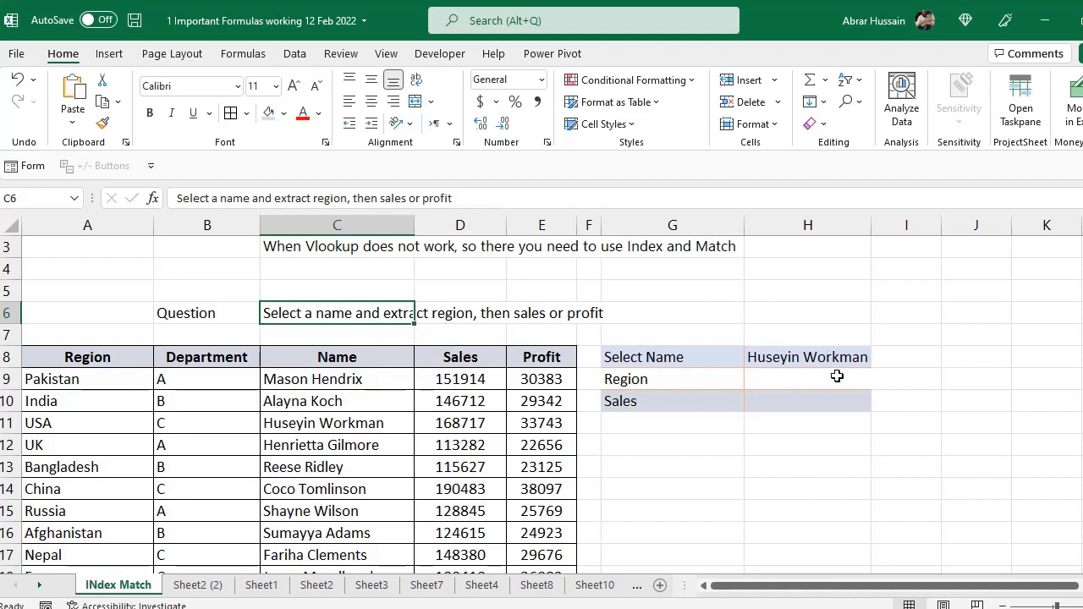
{"action": "left_click", "coordinate": [813, 360]}
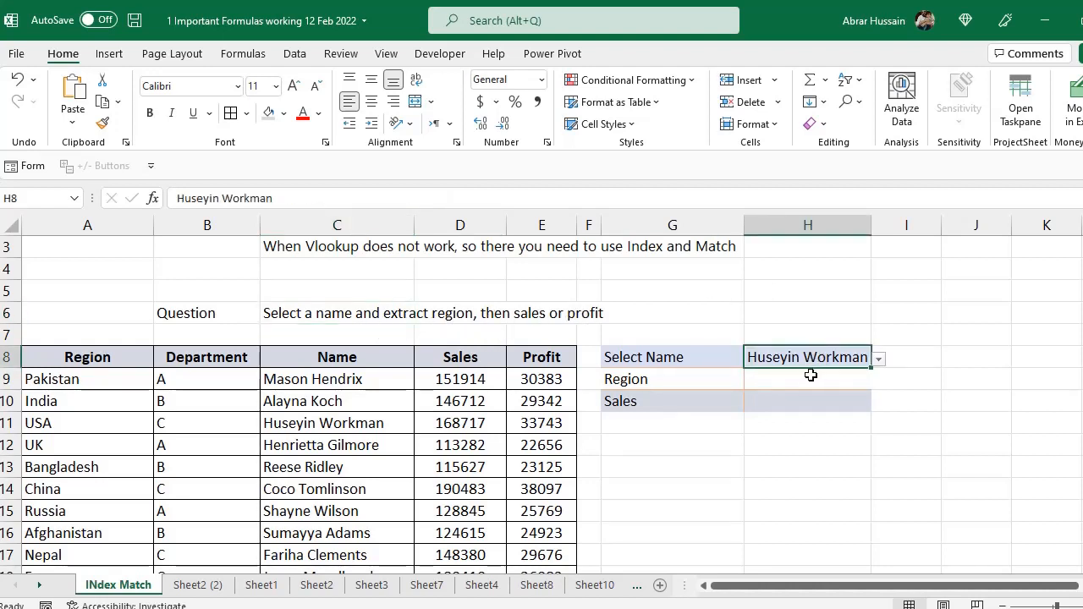
{"action": "left_click", "coordinate": [807, 379]}
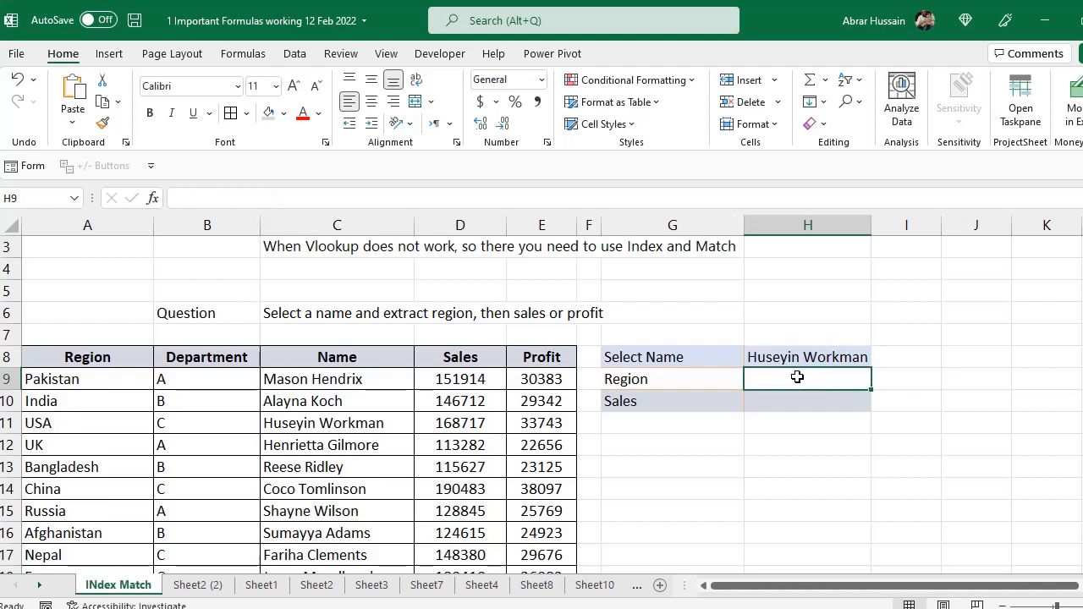
{"action": "type", "text": "=Vloo"}
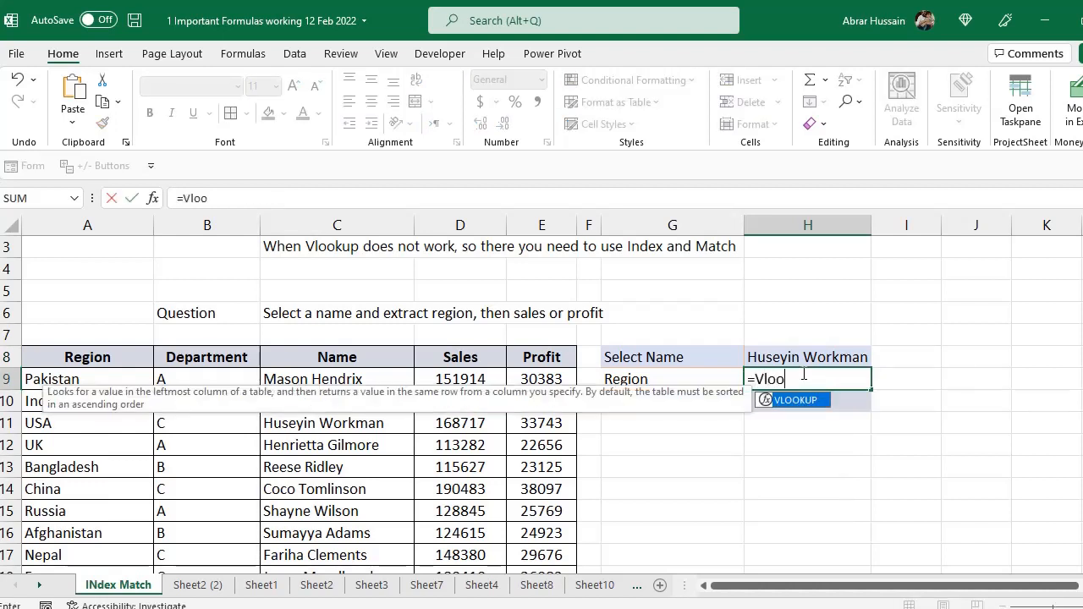
{"action": "type", "text": "kup("}
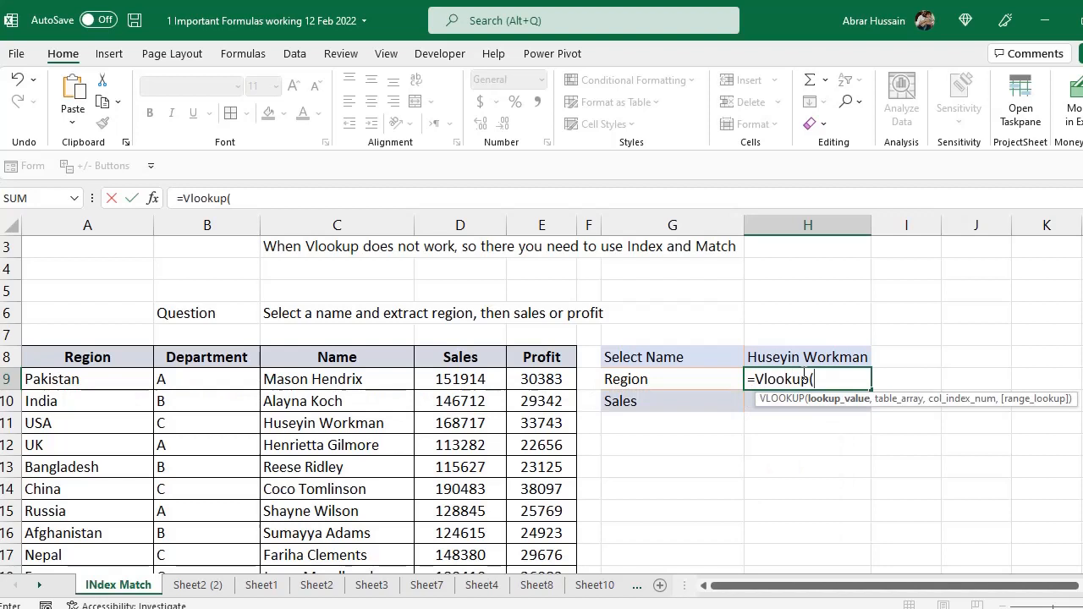
{"action": "left_click", "coordinate": [764, 358]}
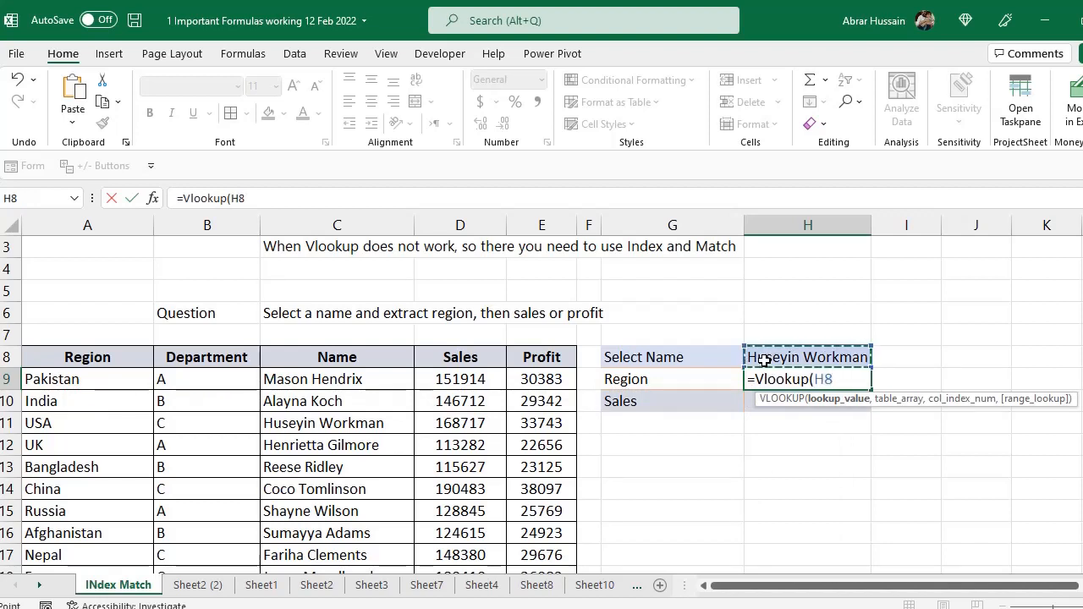
{"action": "type", "text": ","}
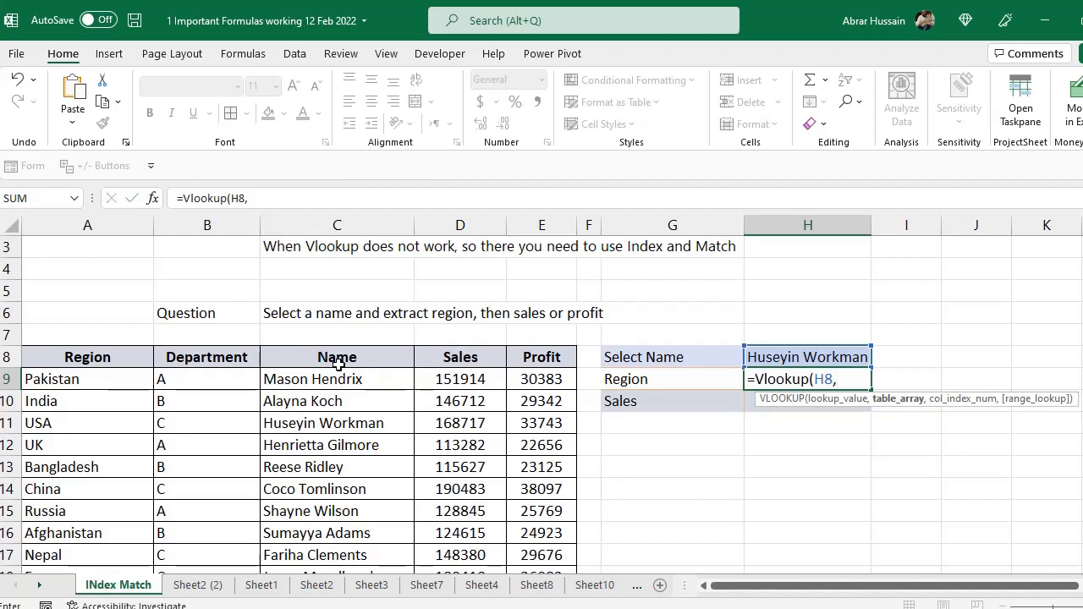
{"action": "key", "text": "Escape"}
- Start an INDEX formula in H9 with the Region entries A9:A18 as its array
{"action": "type", "text": "="}
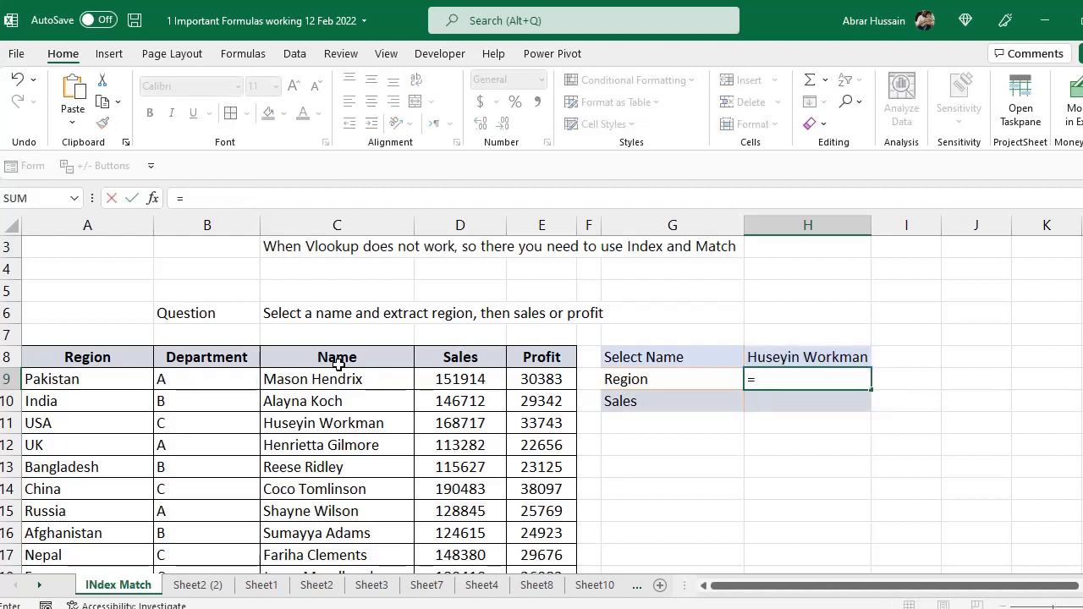
{"action": "type", "text": "Inde"}
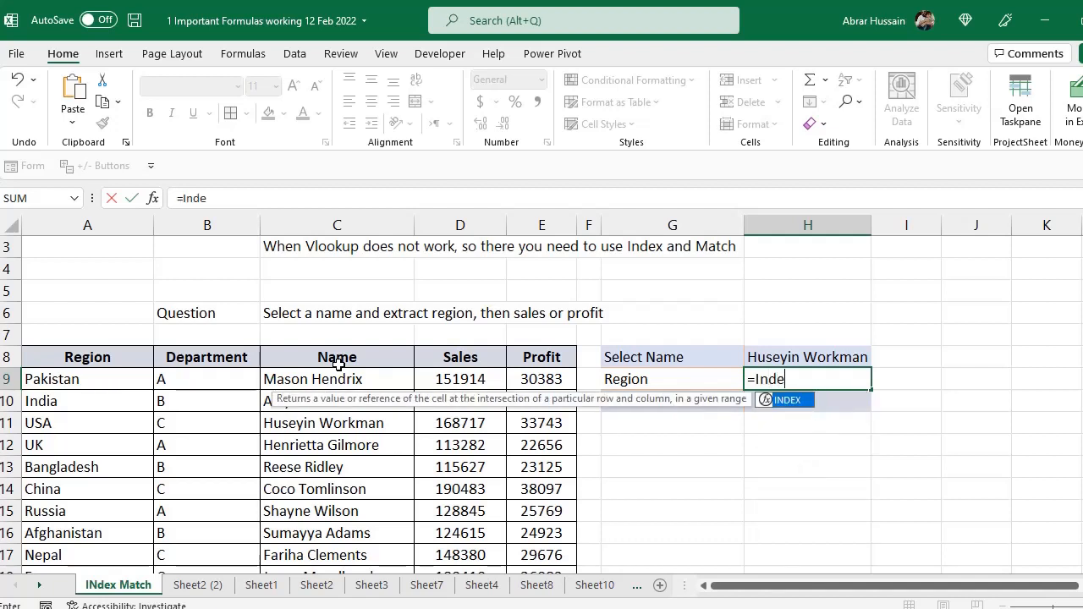
{"action": "type", "text": "x("}
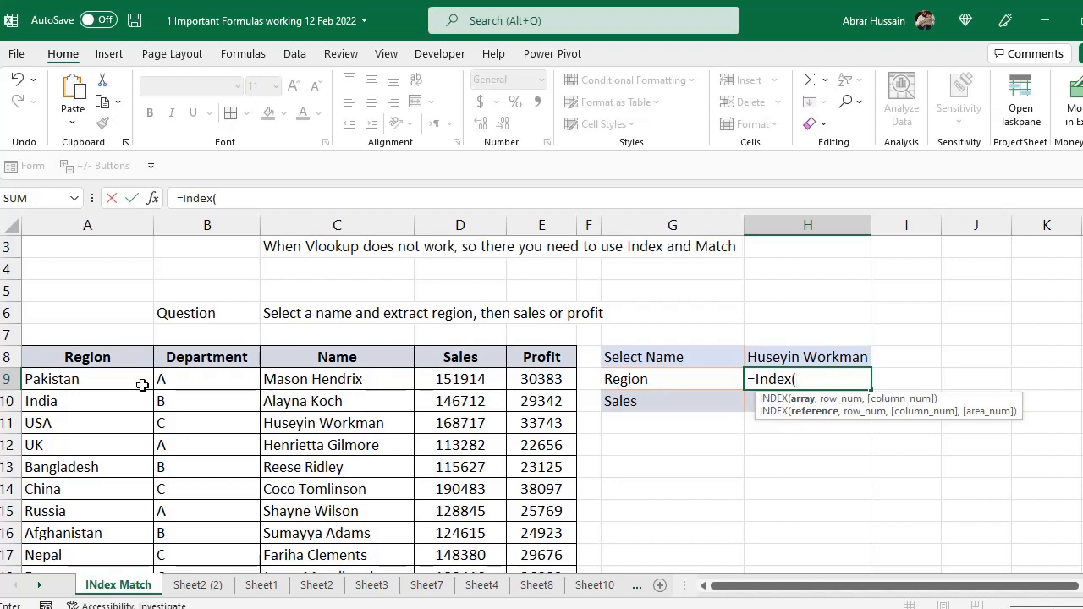
{"action": "left_click", "coordinate": [72, 382]}
{"action": "scroll", "coordinate": [73, 380], "scroll_direction": "down", "scroll_amount": 1}
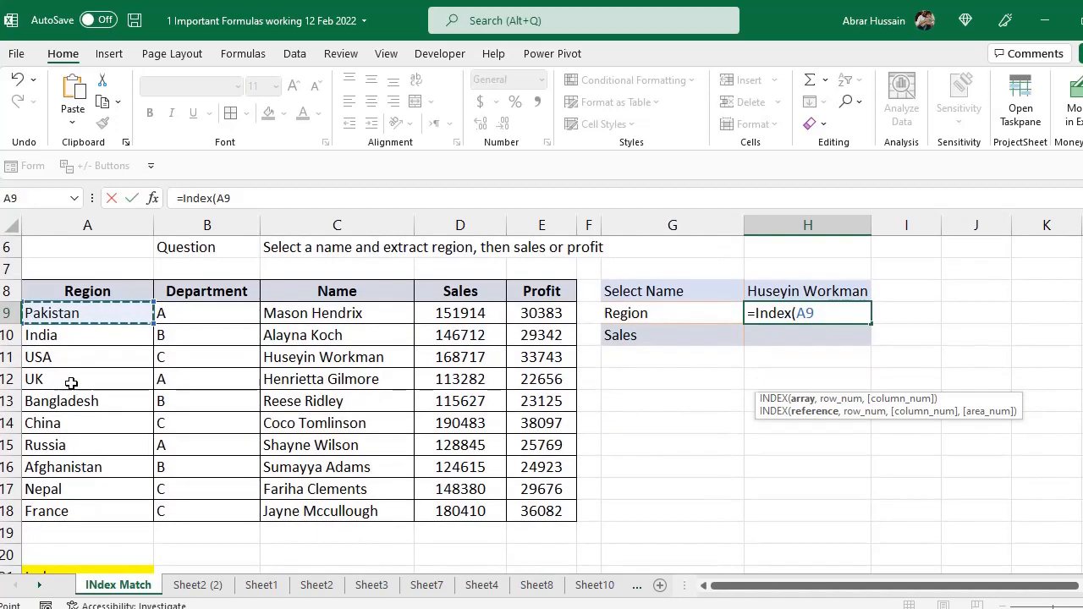
{"action": "left_click", "coordinate": [79, 509], "text": "shift"}
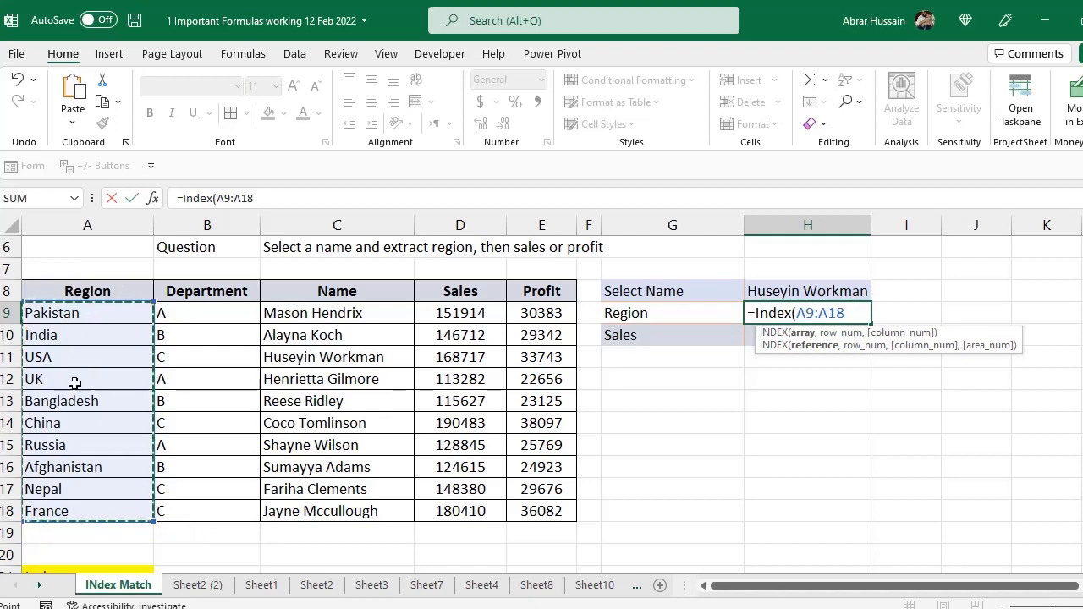
{"action": "scroll", "coordinate": [868, 315], "scroll_direction": "up", "scroll_amount": 1}
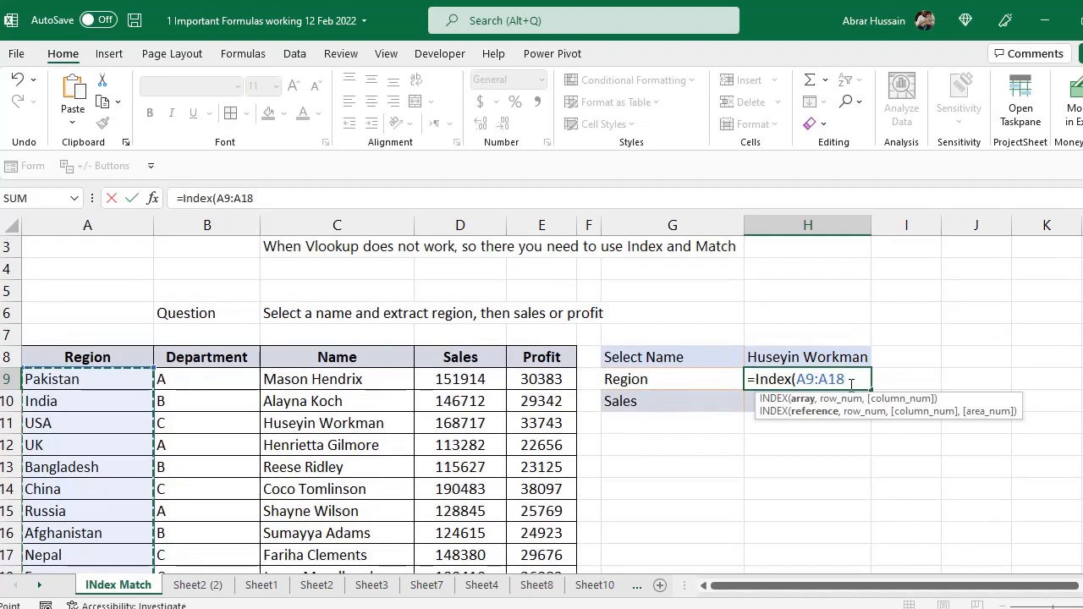
- Set the INDEX row number to 1 and complete the formula as =INDEX(A9:A18,1) in H9
{"action": "type", "text": ","}
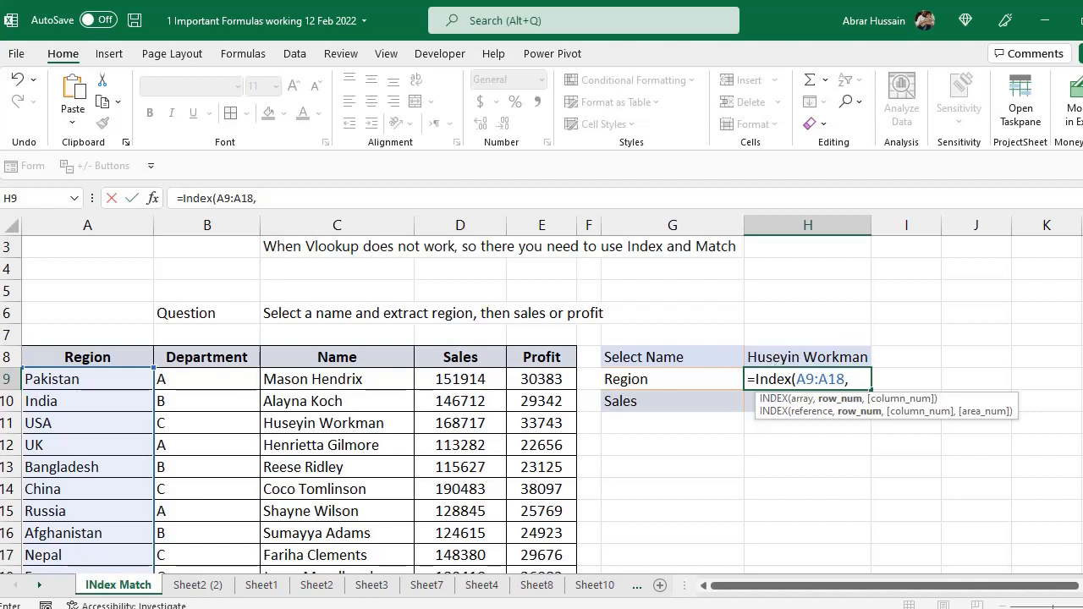
{"action": "key", "text": "BackSpace"}
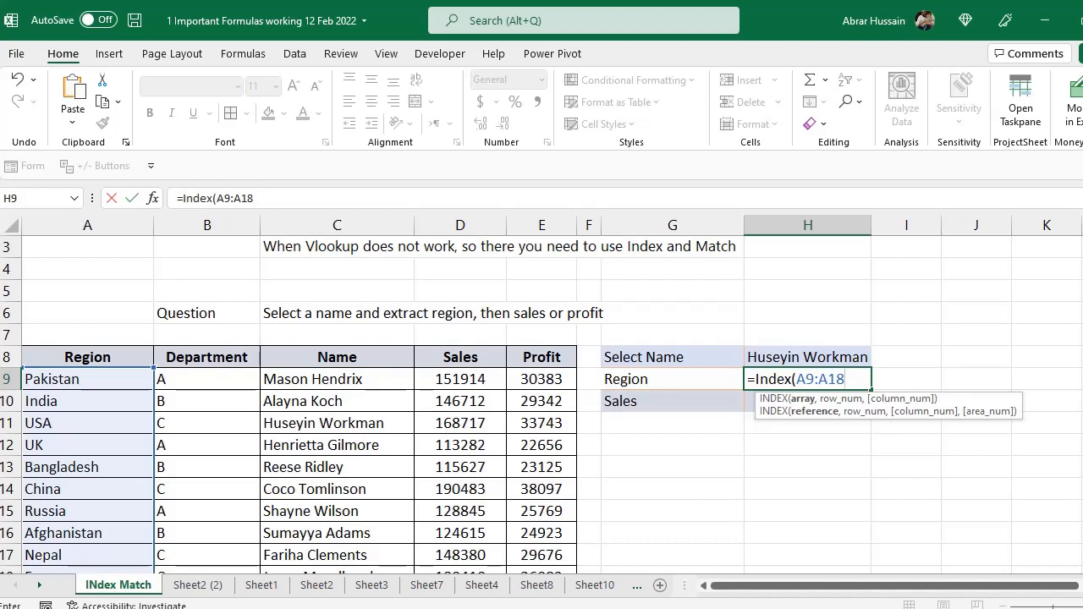
{"action": "type", "text": ","}
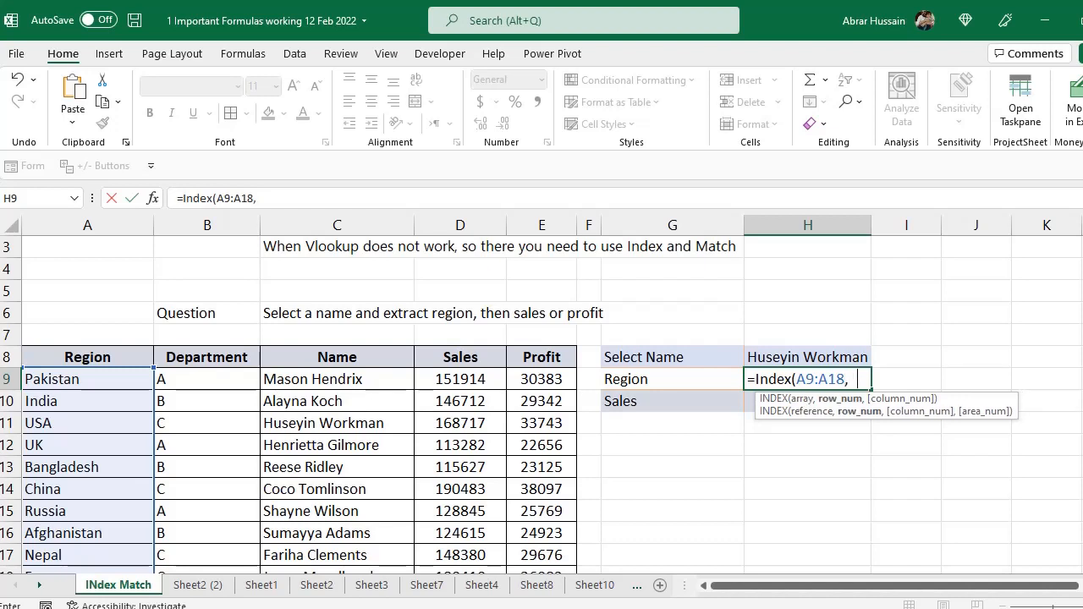
{"action": "type", "text": "1)"}
{"action": "key", "text": "Return"}
{"action": "key", "text": "Up"}
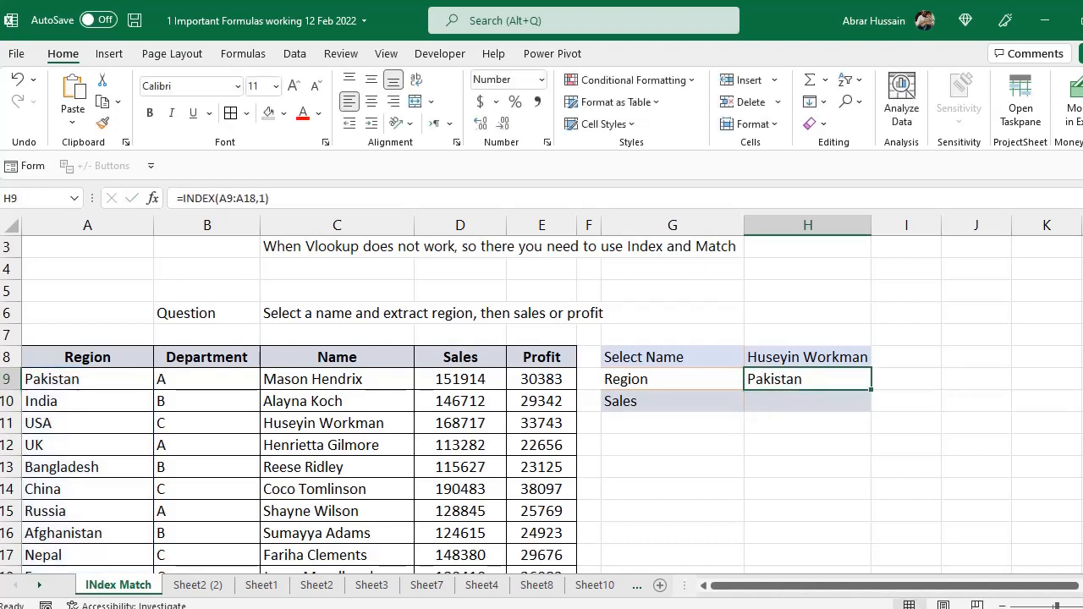
- Replace the row number in H9's INDEX formula with a MATCH function that uses H8 as its lookup value
{"action": "key", "text": "F2"}
{"action": "key", "text": "Escape"}
{"action": "key", "text": "F2"}
{"action": "key", "text": "Escape"}
{"action": "key", "text": "F2"}
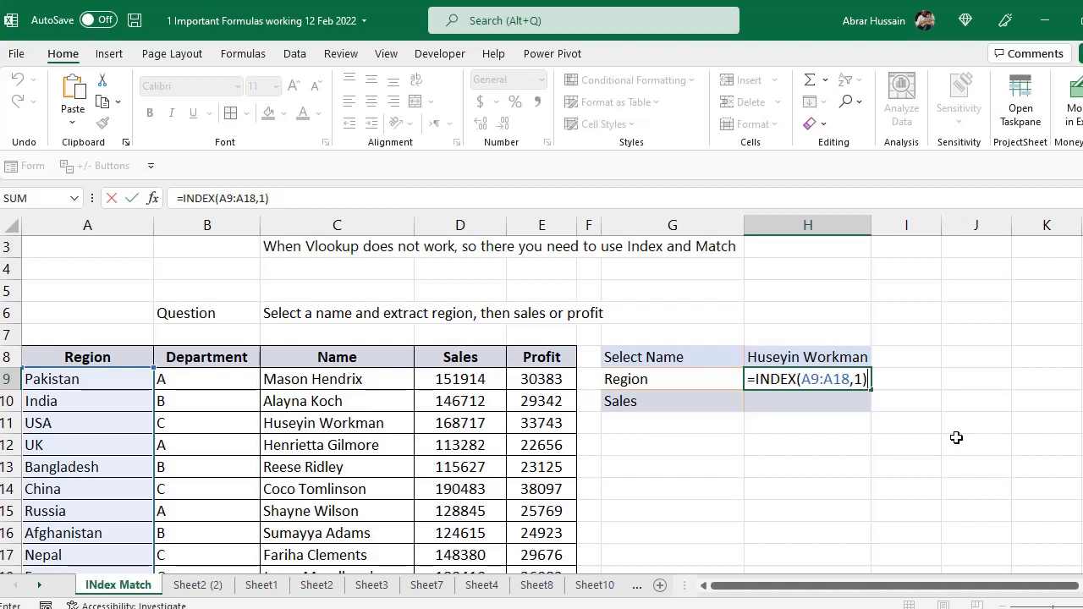
{"action": "left_click", "coordinate": [859, 383]}
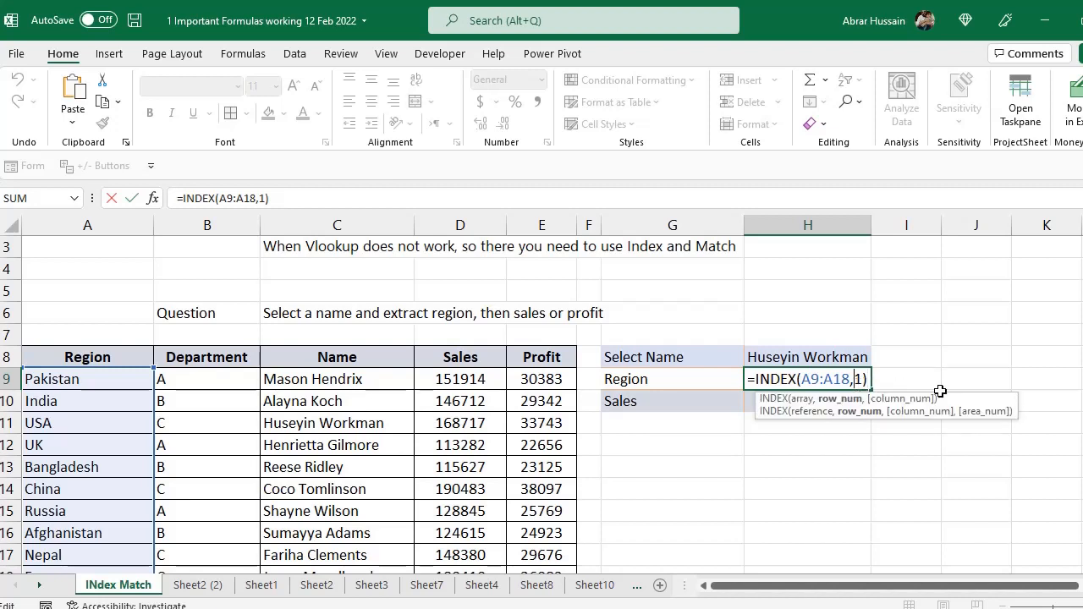
{"action": "key", "text": "BackSpace"}
{"action": "type", "text": "Match"}
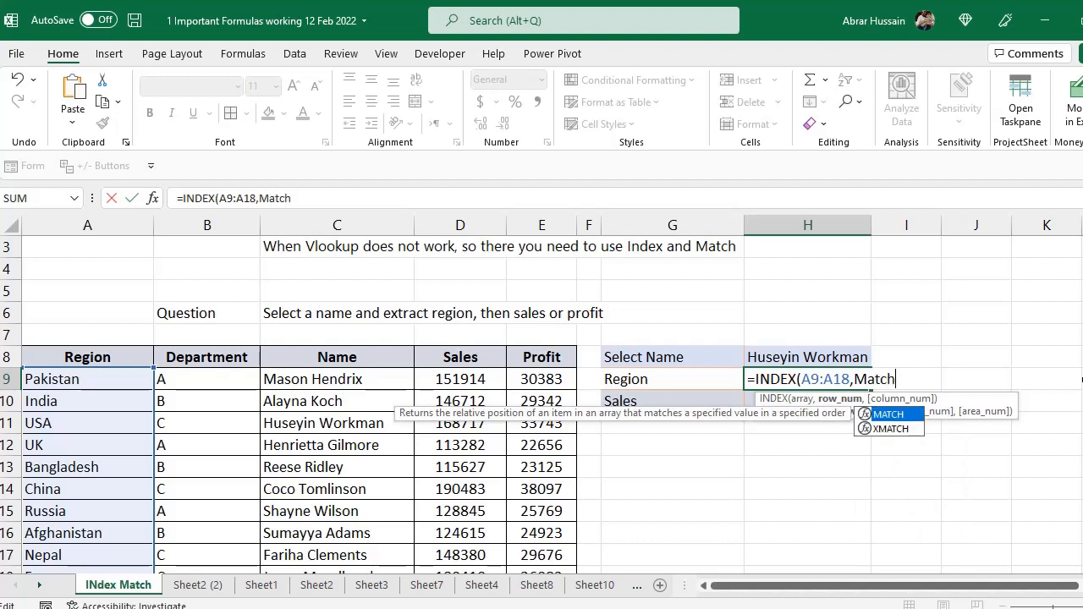
{"action": "type", "text": "("}
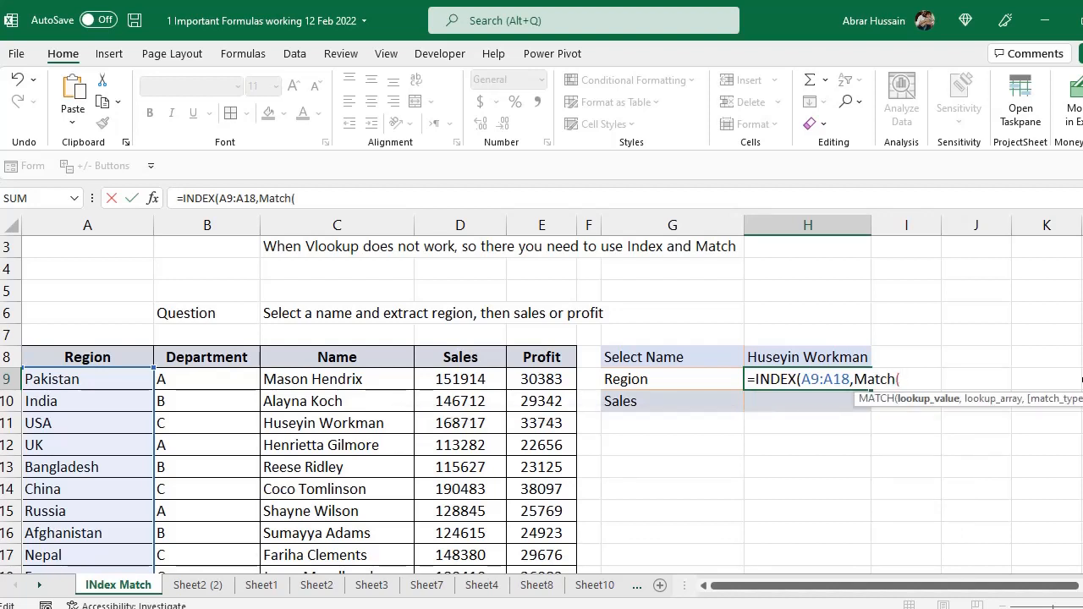
{"action": "left_click", "coordinate": [785, 355]}
{"action": "type", "text": ","}
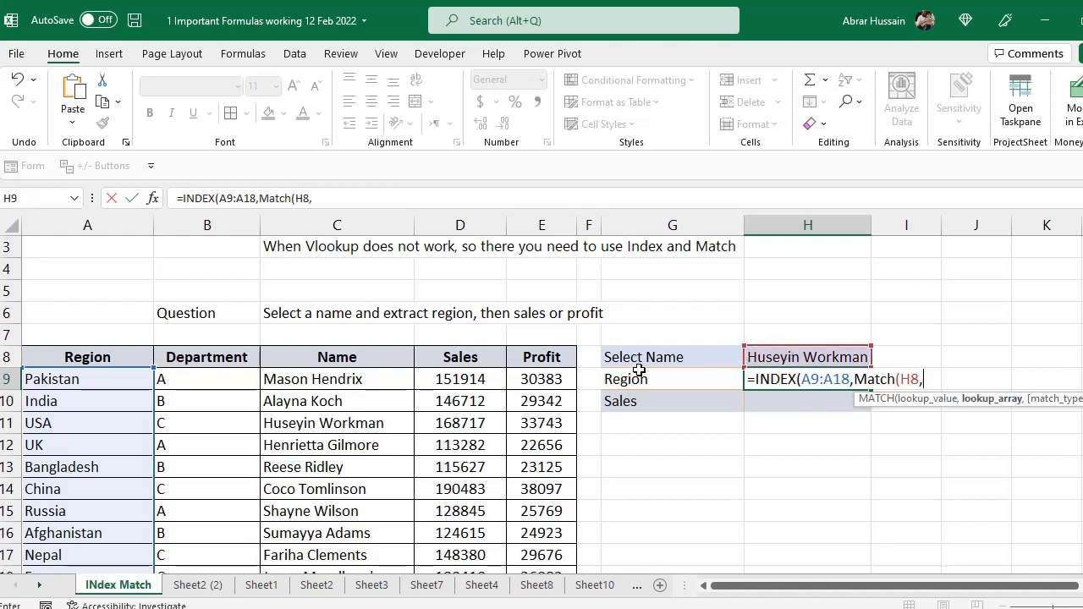
- Set the MATCH lookup array to the names in C9:C18
{"action": "left_click", "coordinate": [315, 378]}
{"action": "scroll", "coordinate": [314, 380], "scroll_direction": "down", "scroll_amount": 2}
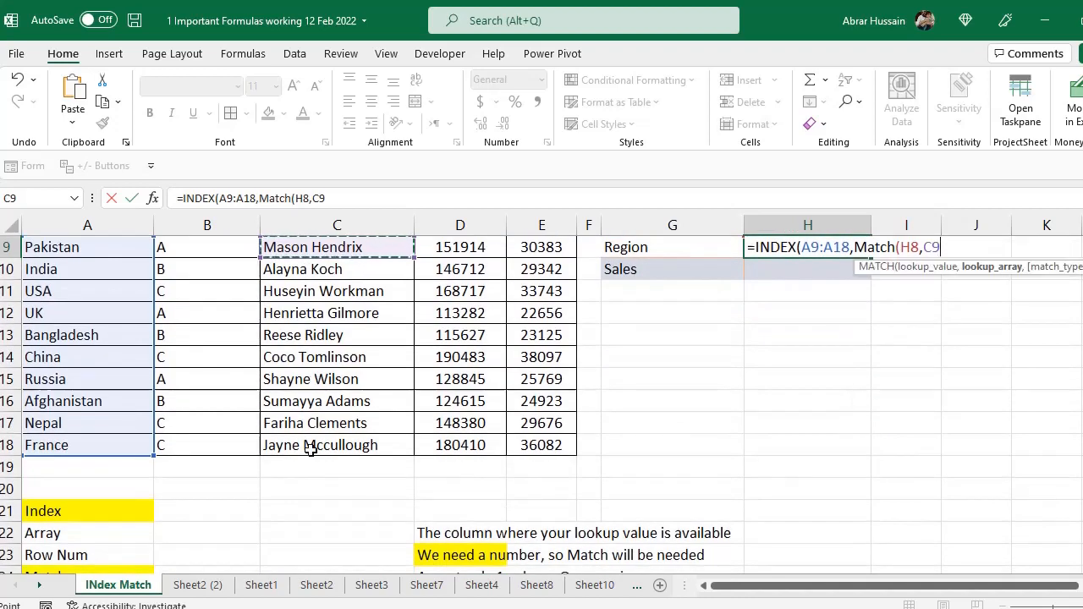
{"action": "left_click", "coordinate": [310, 449], "text": "shift"}
{"action": "scroll", "coordinate": [310, 448], "scroll_direction": "up", "scroll_amount": 1}
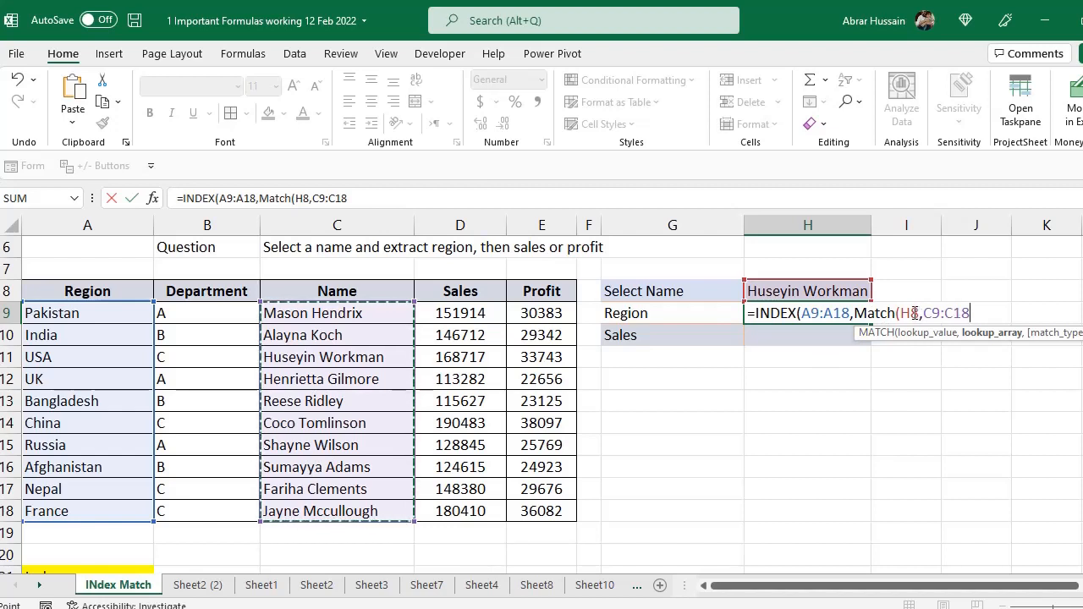
{"action": "left_click", "coordinate": [913, 314]}
{"action": "left_click", "coordinate": [967, 315]}
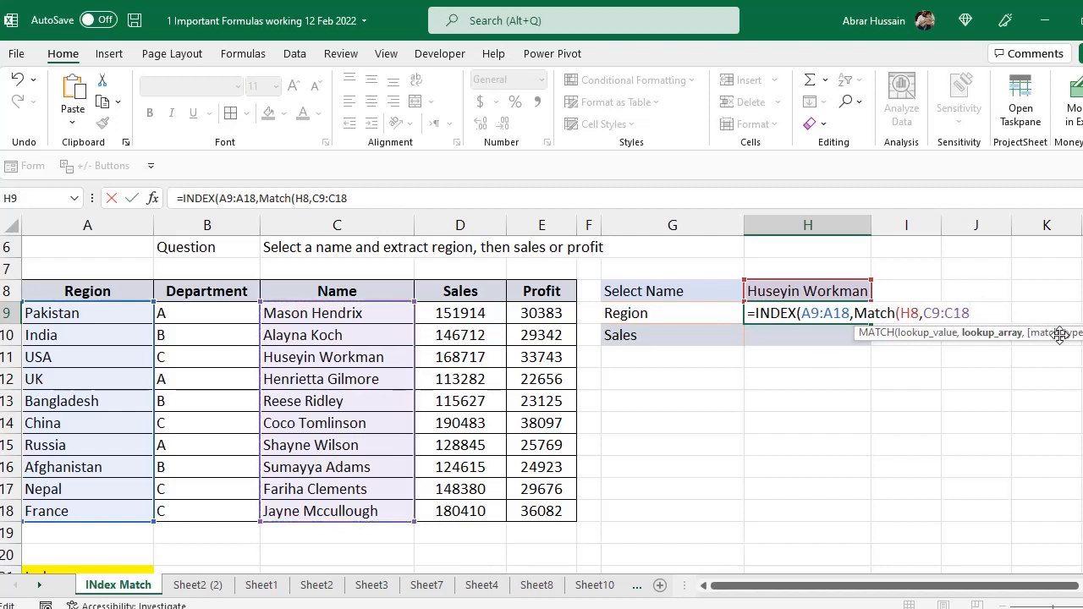
- Set the match type to 0 for an exact match and complete =INDEX(A9:A18,MATCH(H8,C9:C18,0)) in H9
{"action": "type", "text": ","}
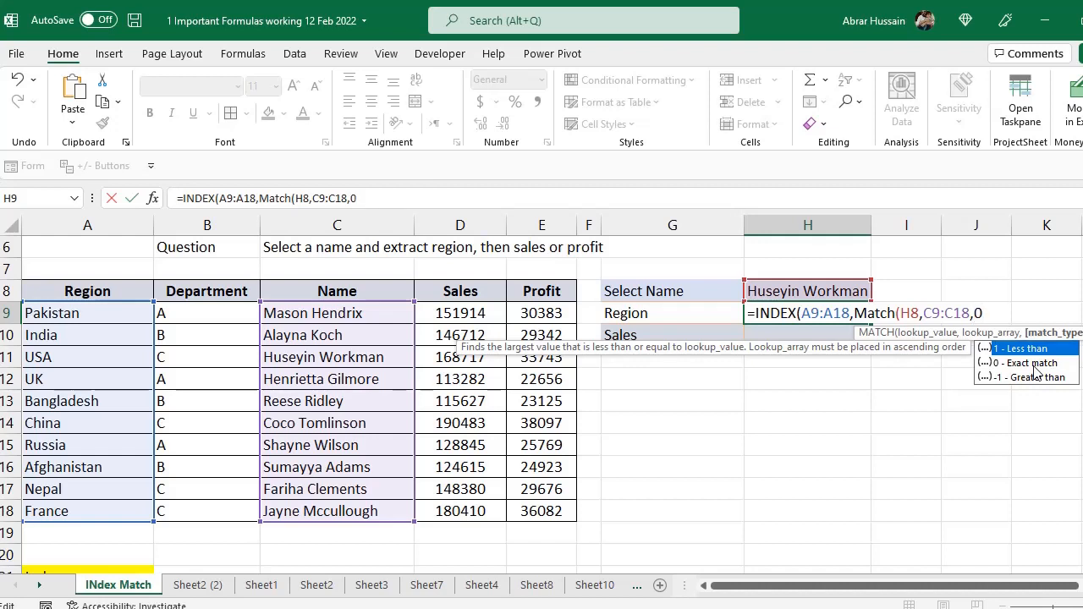
{"action": "type", "text": "0)"}
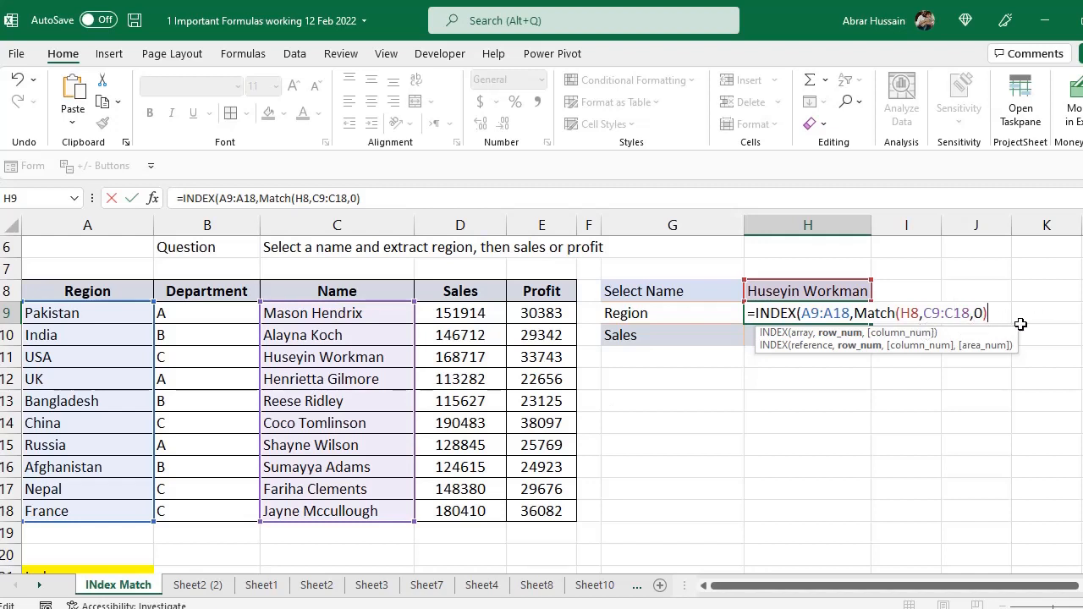
{"action": "type", "text": ")"}
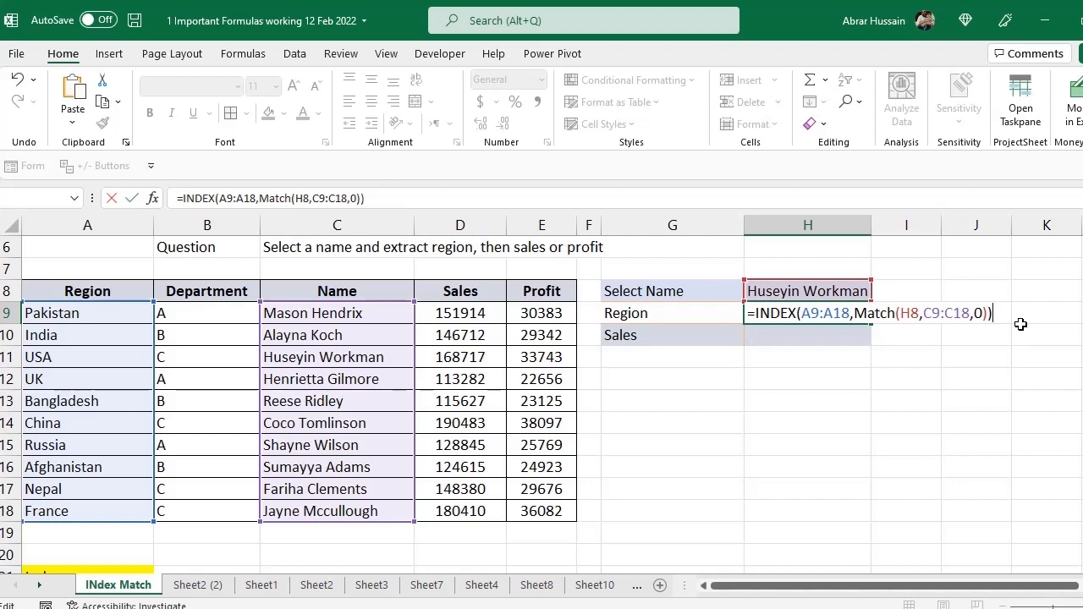
{"action": "key", "text": "Return"}
{"action": "key", "text": "Up"}
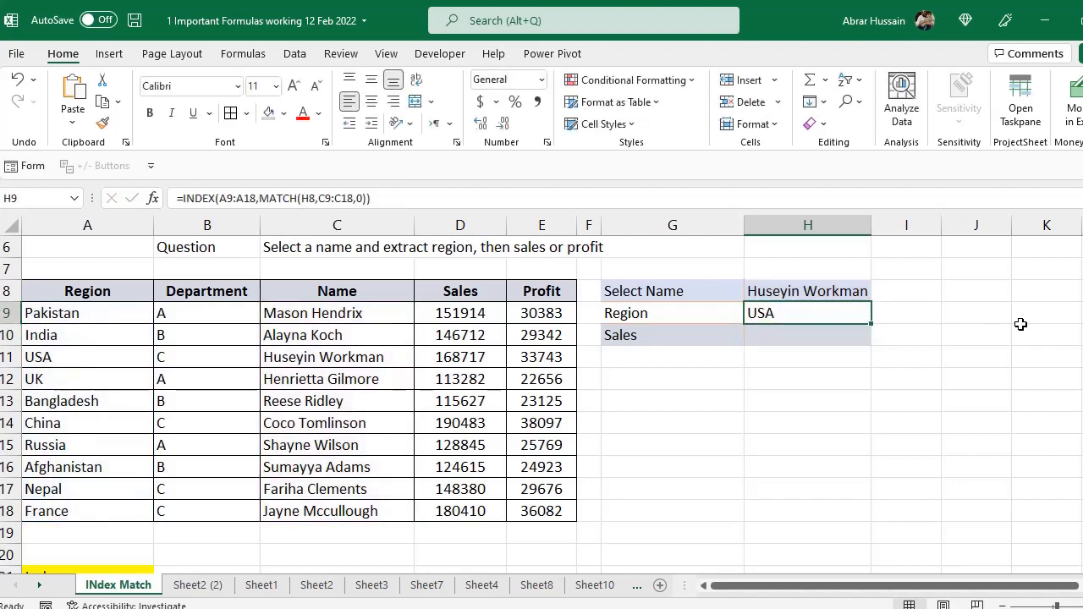
- Shade the name in C11 that matches H8, and its region in A11, with the grey fill colour
{"action": "left_click", "coordinate": [784, 292]}
{"action": "left_click", "coordinate": [295, 357]}
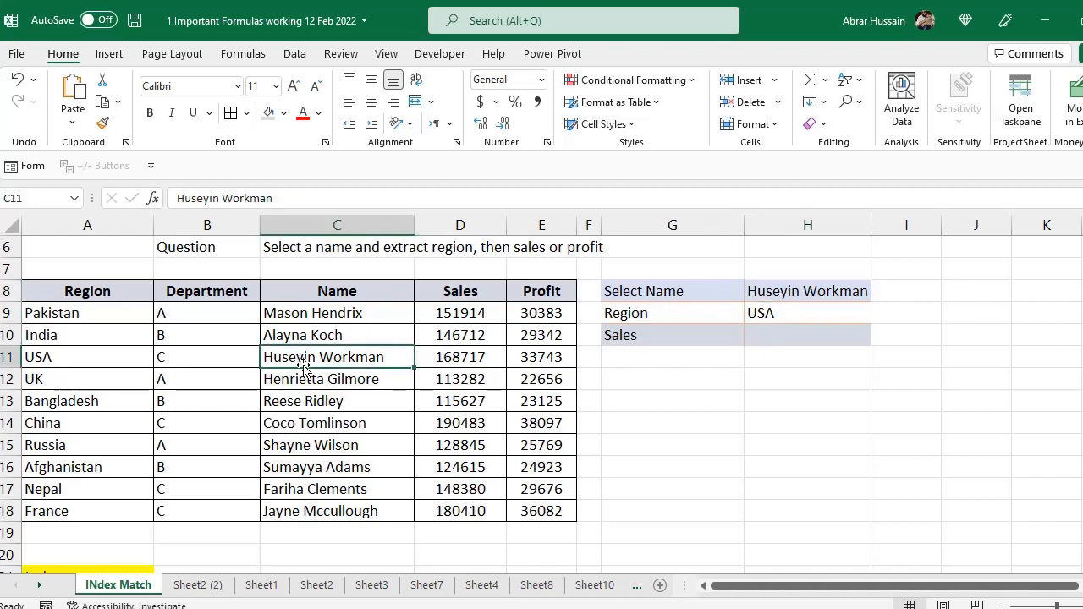
{"action": "left_click", "coordinate": [271, 117]}
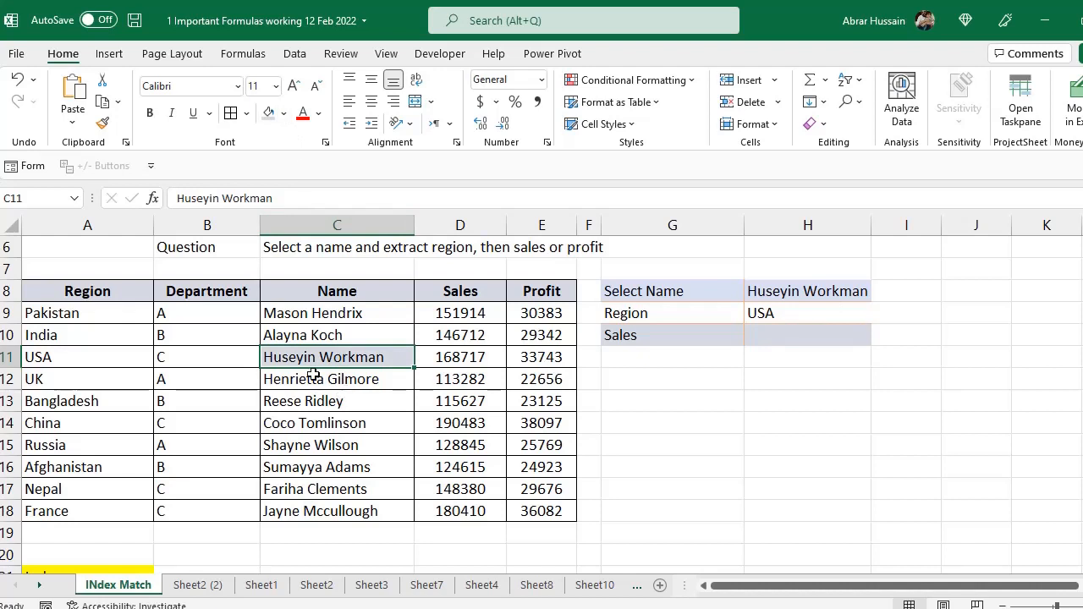
{"action": "left_click", "coordinate": [48, 358]}
{"action": "left_click", "coordinate": [269, 113]}
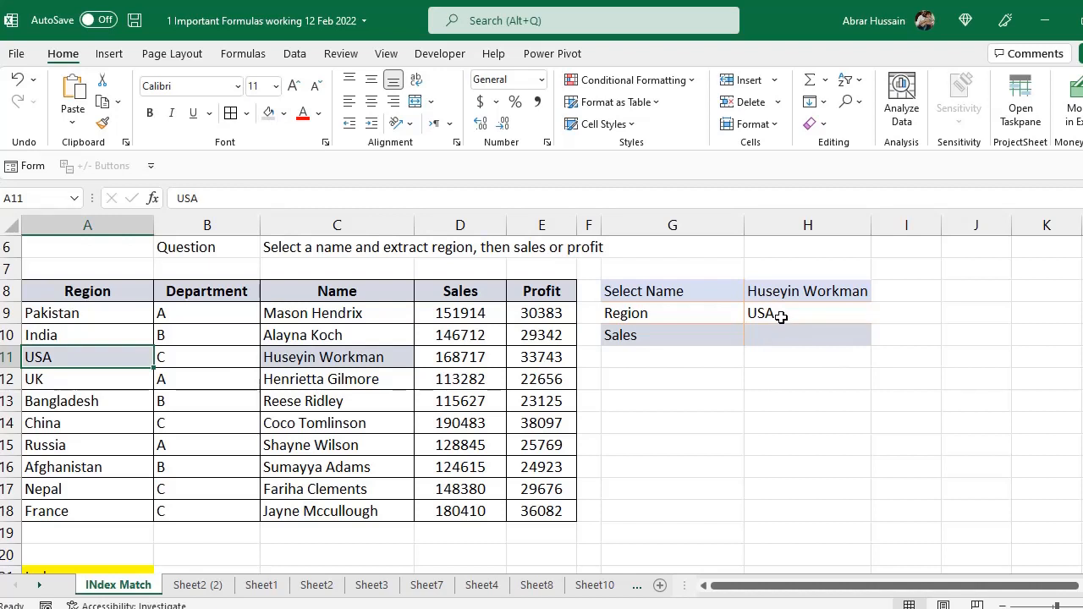
- Remove the INDEX part from the formula in H9 so that only =MATCH(H8,C9:C18,0) is evaluated
{"action": "double_click", "coordinate": [780, 315]}
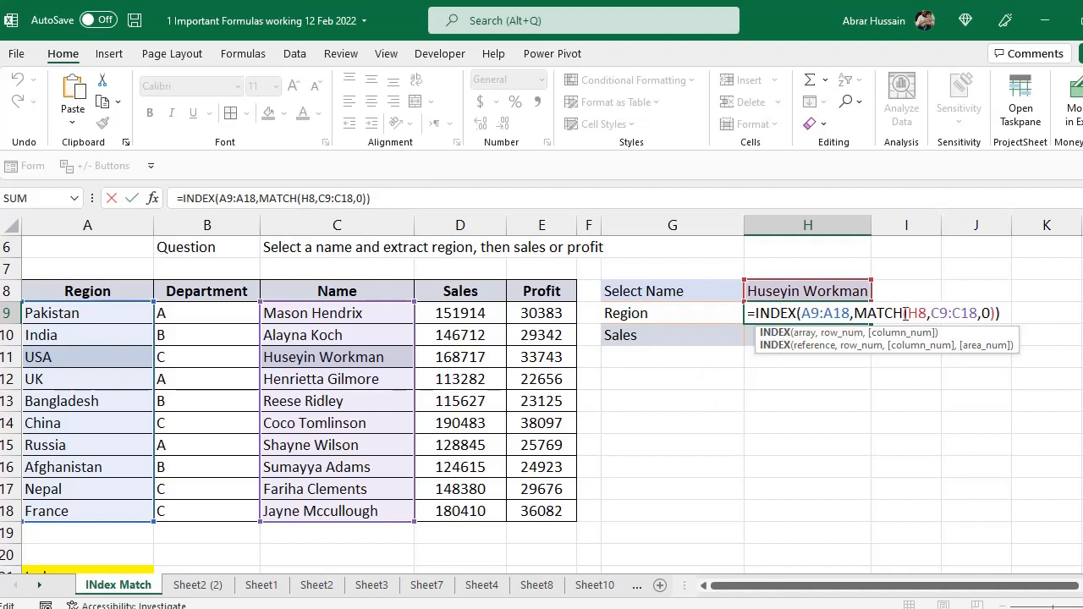
{"action": "key", "text": "End"}
{"action": "key", "text": "Left"}
{"action": "key", "text": "Left"}
{"action": "key", "text": "Left"}
{"action": "key", "text": "Left"}
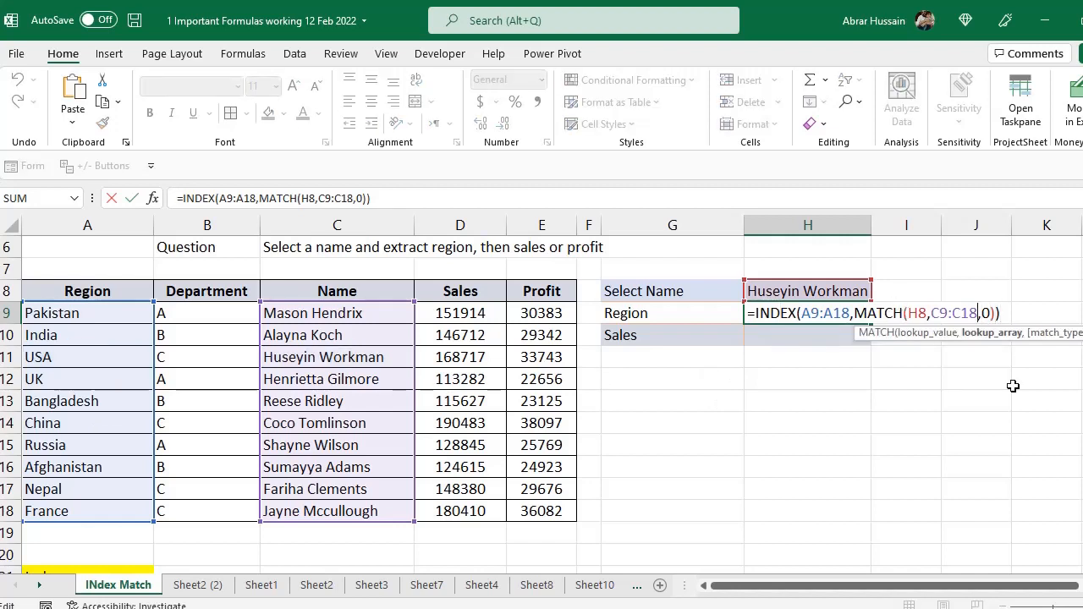
{"action": "key", "text": "Left"}
{"action": "key", "text": "Left"}
{"action": "key", "text": "Left"}
{"action": "key", "text": "Left"}
{"action": "key", "text": "Left"}
{"action": "key", "text": "Left"}
{"action": "key", "text": "Left"}
{"action": "key", "text": "Left"}
{"action": "key", "text": "Left"}
{"action": "key", "text": "Left"}
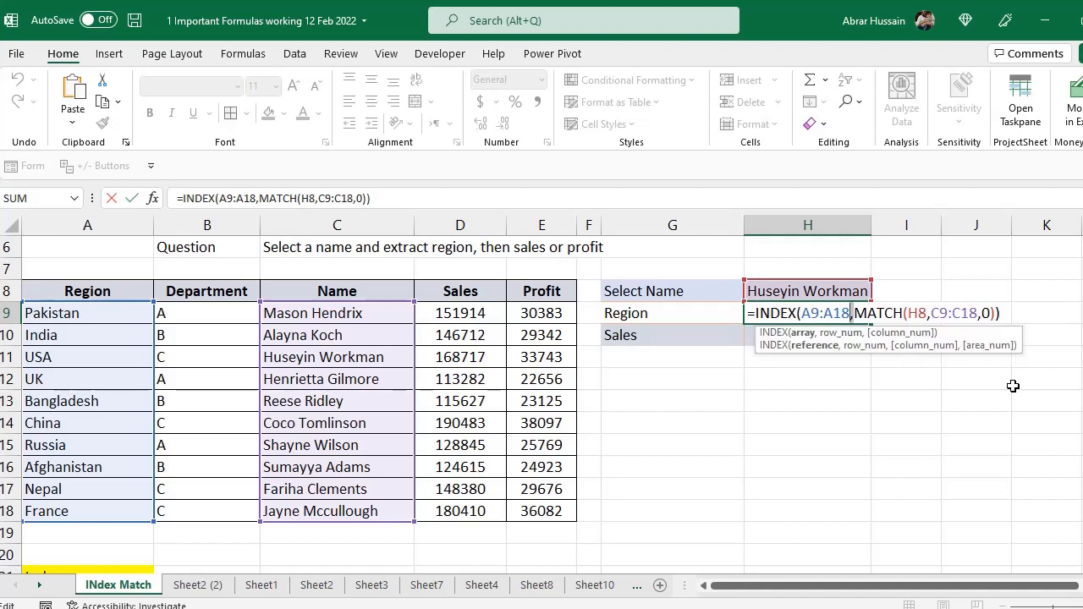
{"action": "key", "text": "shift+Left"}
{"action": "key", "text": "shift+Left"}
{"action": "key", "text": "shift+Left"}
{"action": "key", "text": "shift+Left"}
{"action": "key", "text": "shift+Left"}
{"action": "key", "text": "shift+Left"}
{"action": "key", "text": "shift+Left"}
{"action": "key", "text": "shift+Left"}
{"action": "key", "text": "shift+Left"}
{"action": "key", "text": "shift+Left"}
{"action": "key", "text": "shift+Left"}
{"action": "key", "text": "shift+Left"}
{"action": "key", "text": "Delete"}
{"action": "key", "text": "Delete"}
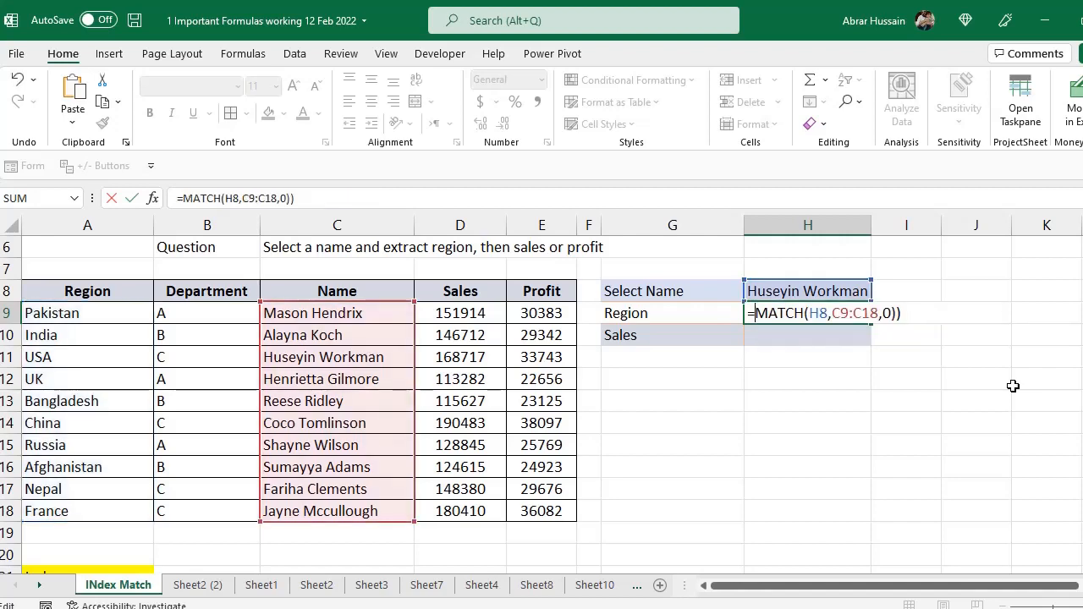
{"action": "key", "text": "Return"}
{"action": "key", "text": "Return"}
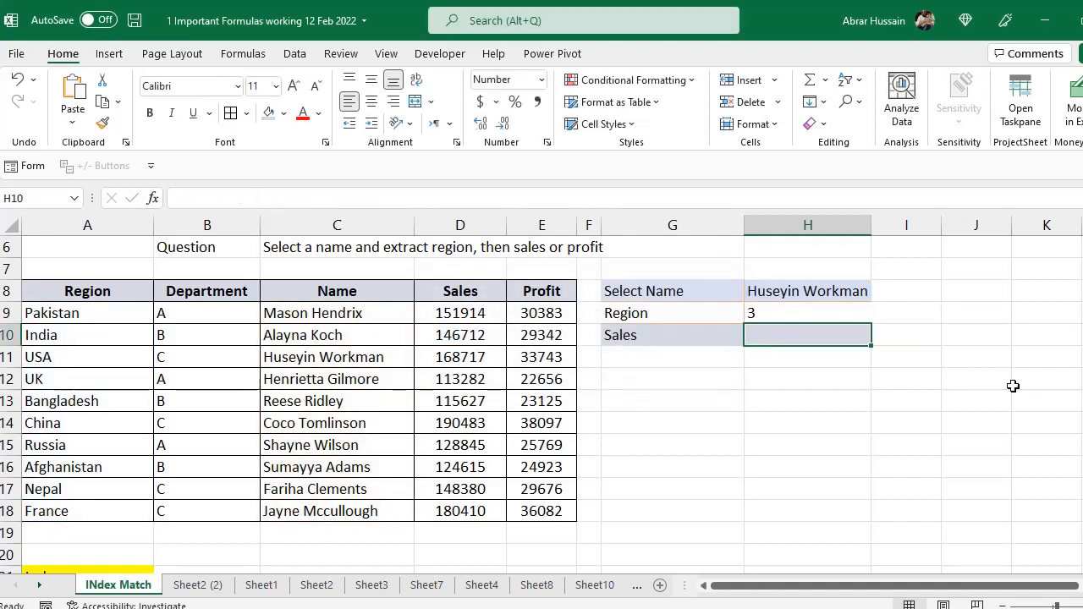
- Compare the MATCH result in H9 with the position of the selected name among the names in C9:C11
{"action": "key", "text": "F2"}
{"action": "key", "text": "Escape"}
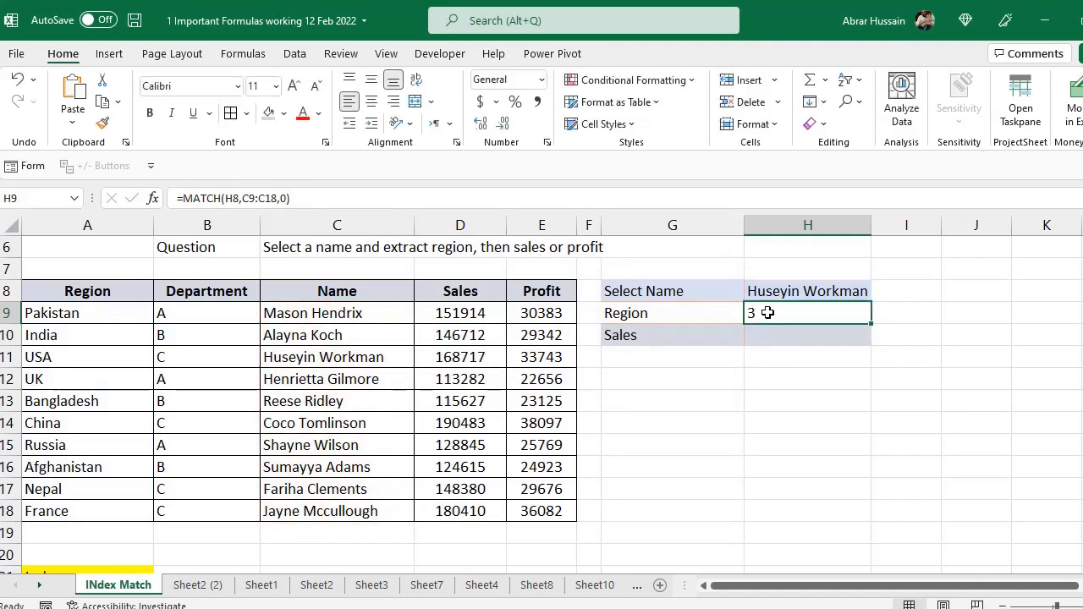
{"action": "left_click", "coordinate": [790, 291]}
{"action": "left_click", "coordinate": [782, 313]}
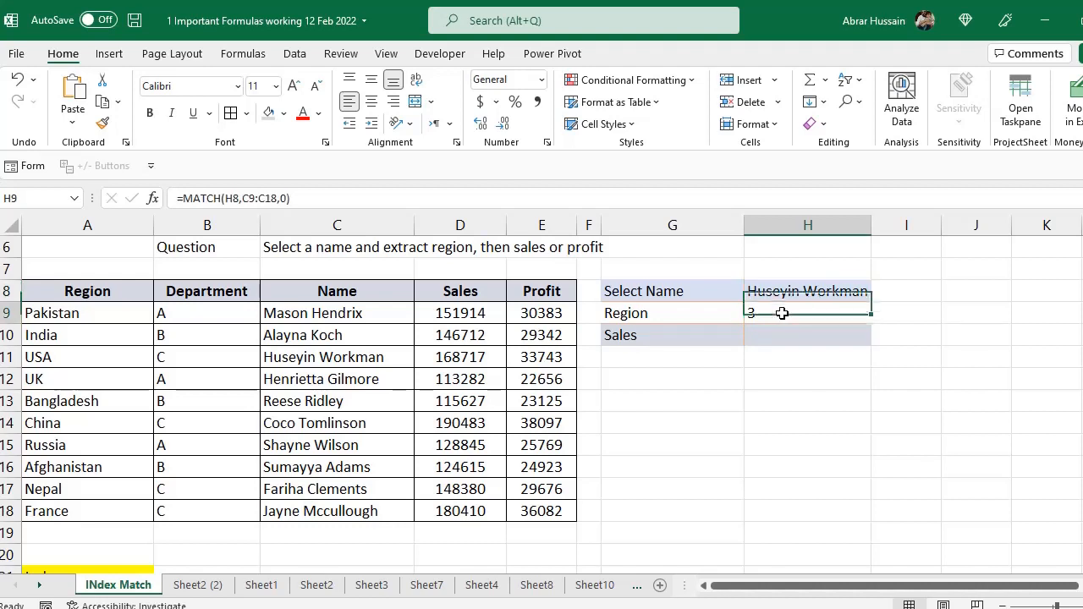
{"action": "left_click", "coordinate": [297, 360]}
{"action": "left_click", "coordinate": [307, 315]}
{"action": "left_click", "coordinate": [311, 335]}
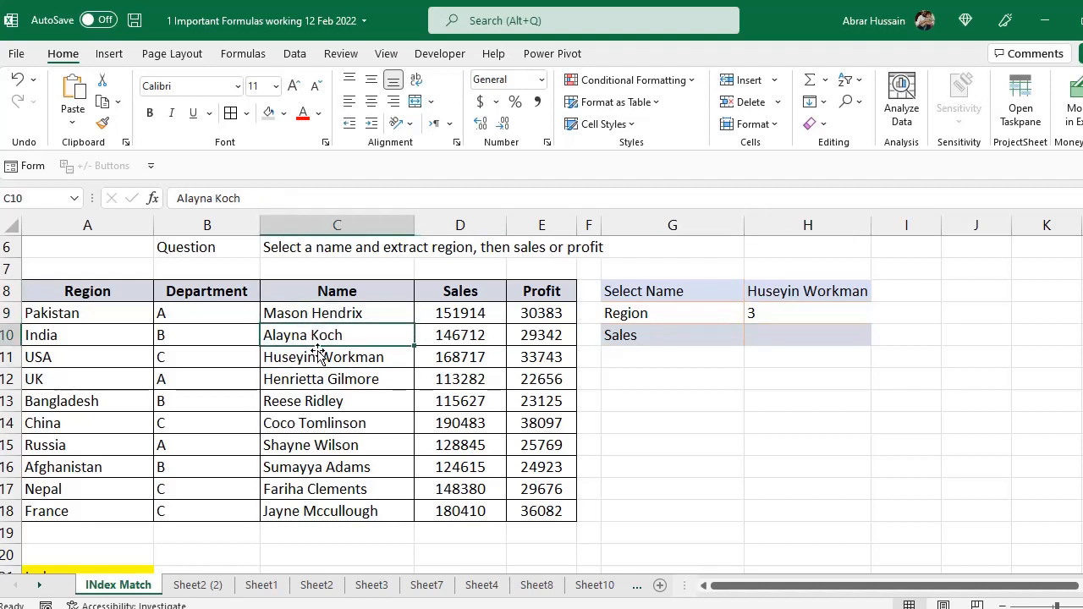
{"action": "left_click", "coordinate": [298, 357]}
- Colour the selected name in H8 and its matching entry in C11 red
{"action": "left_click", "coordinate": [785, 291]}
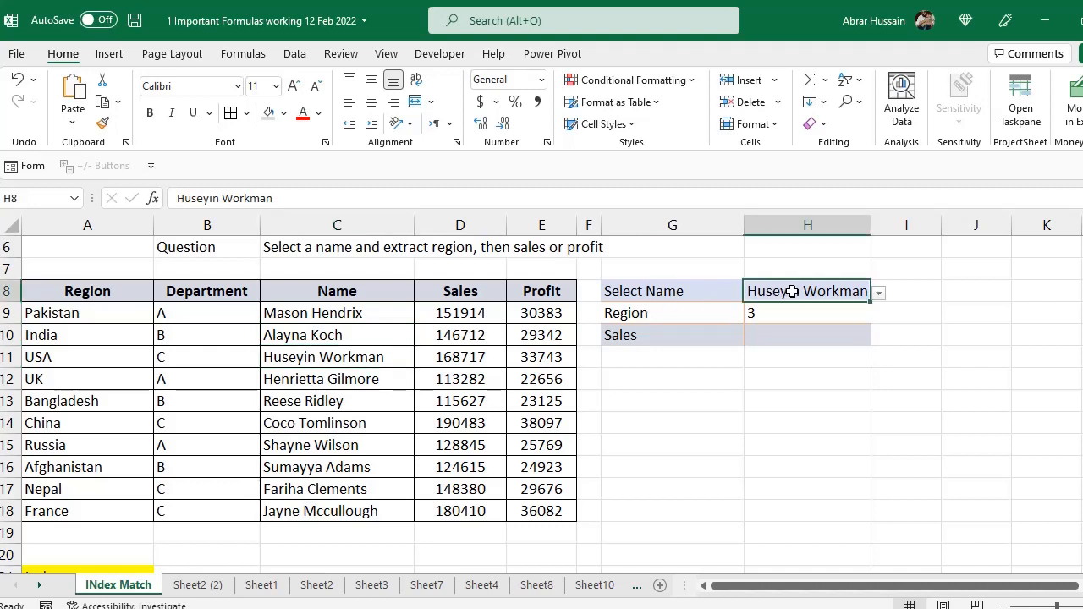
{"action": "left_click", "coordinate": [298, 361], "text": "ctrl"}
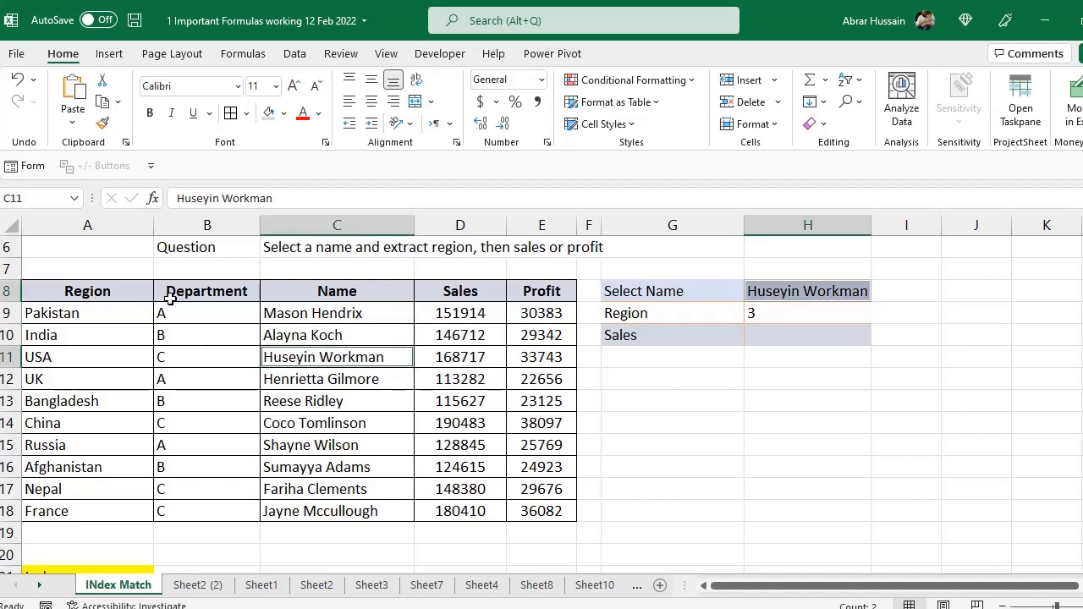
{"action": "left_click", "coordinate": [302, 116]}
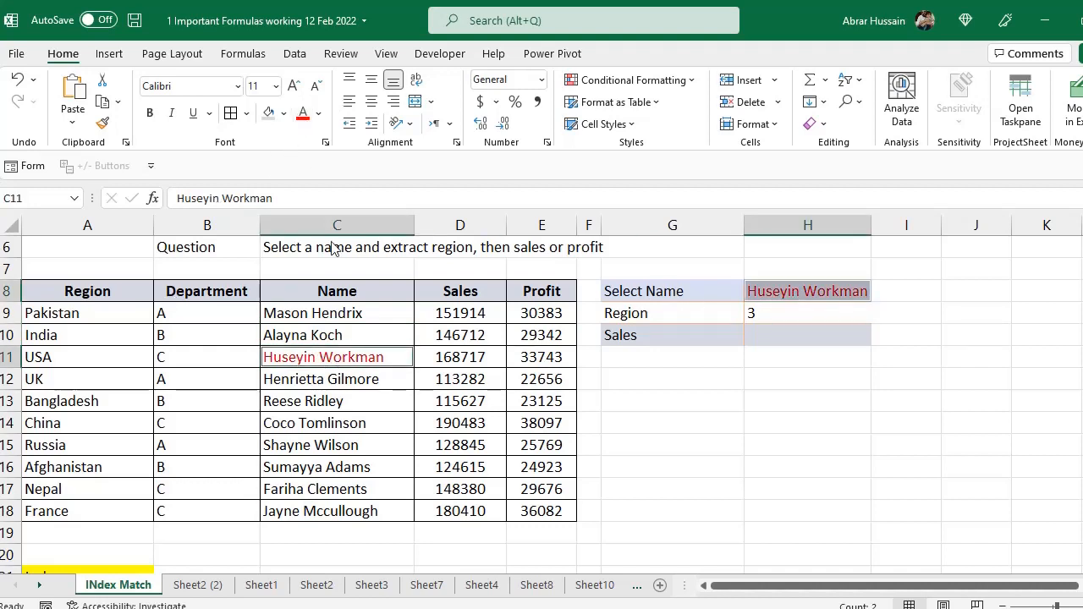
- Check the MATCH formula in H9 and restore the full =INDEX(A9:A18,MATCH(H8,C9:C18,0)) formula
{"action": "left_click", "coordinate": [749, 314]}
{"action": "double_click", "coordinate": [769, 314]}
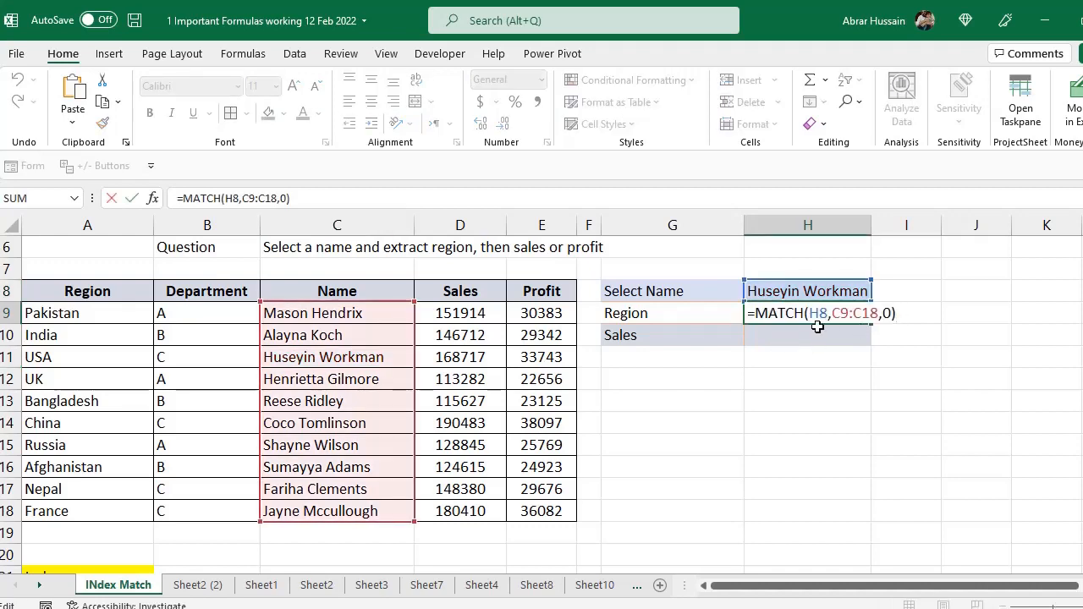
{"action": "left_click", "coordinate": [754, 311]}
{"action": "key", "text": "Escape"}
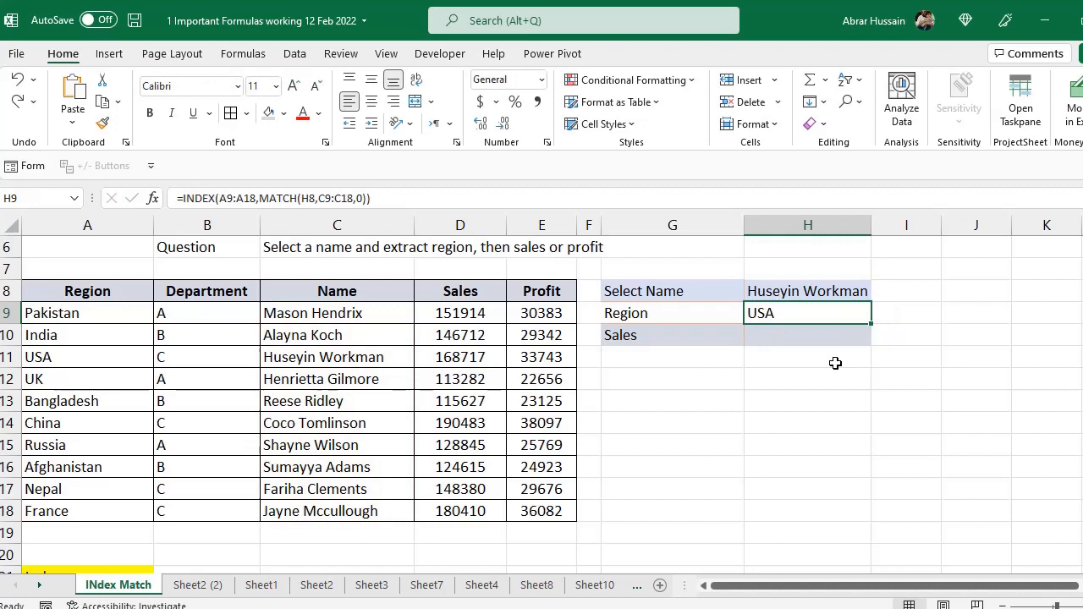
- Examine the H9 formula, reviewing the INDEX array A9:A18 and the nested MATCH that supplies its row number
{"action": "key", "text": "F2"}
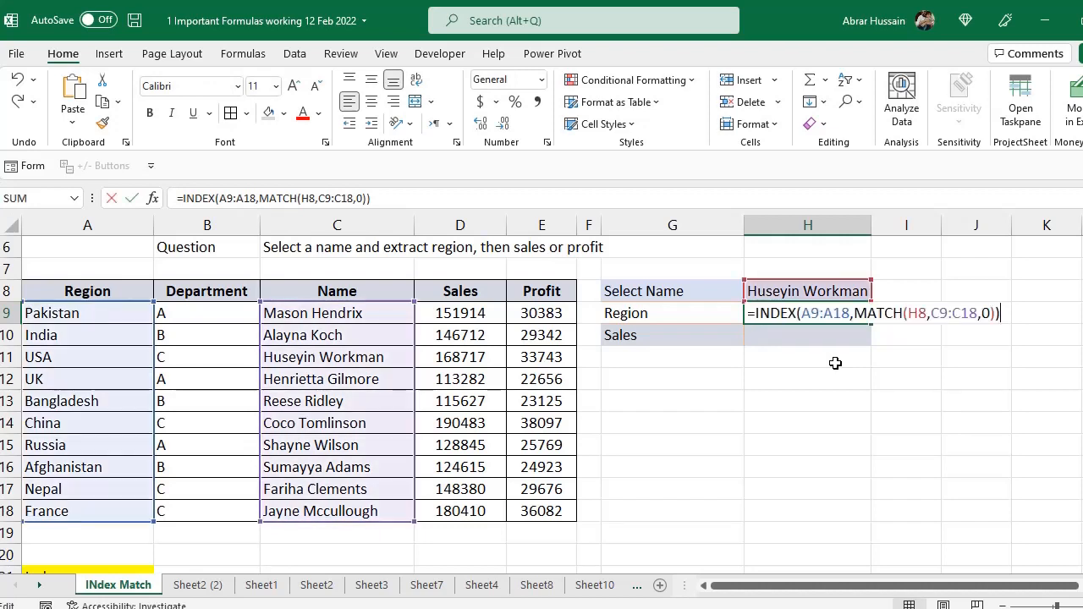
{"action": "left_click", "coordinate": [757, 313]}
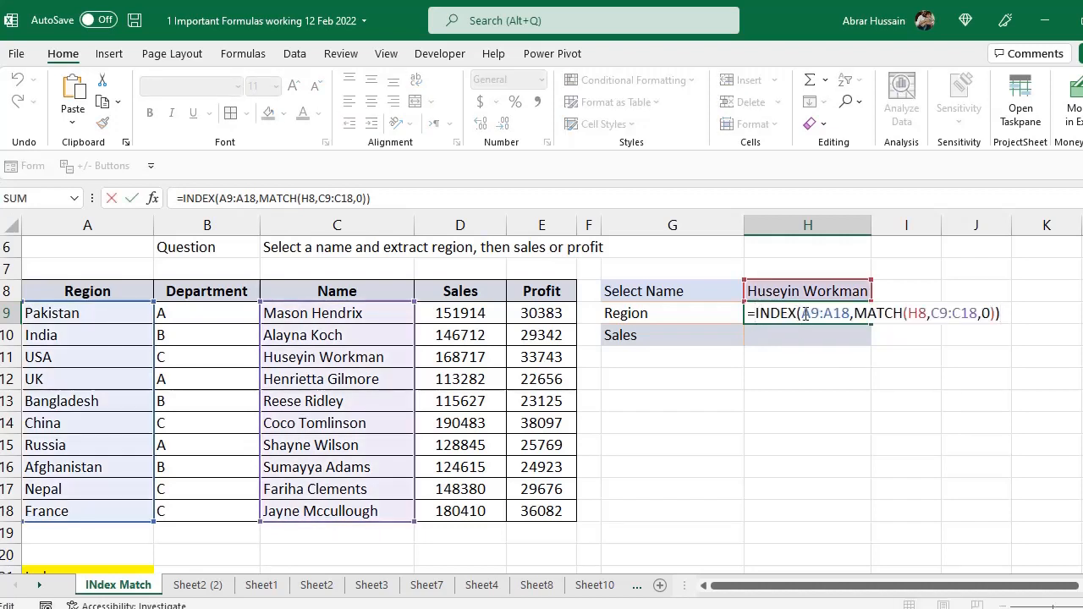
{"action": "left_click_drag", "start_coordinate": [801, 313], "coordinate": [852, 313]}
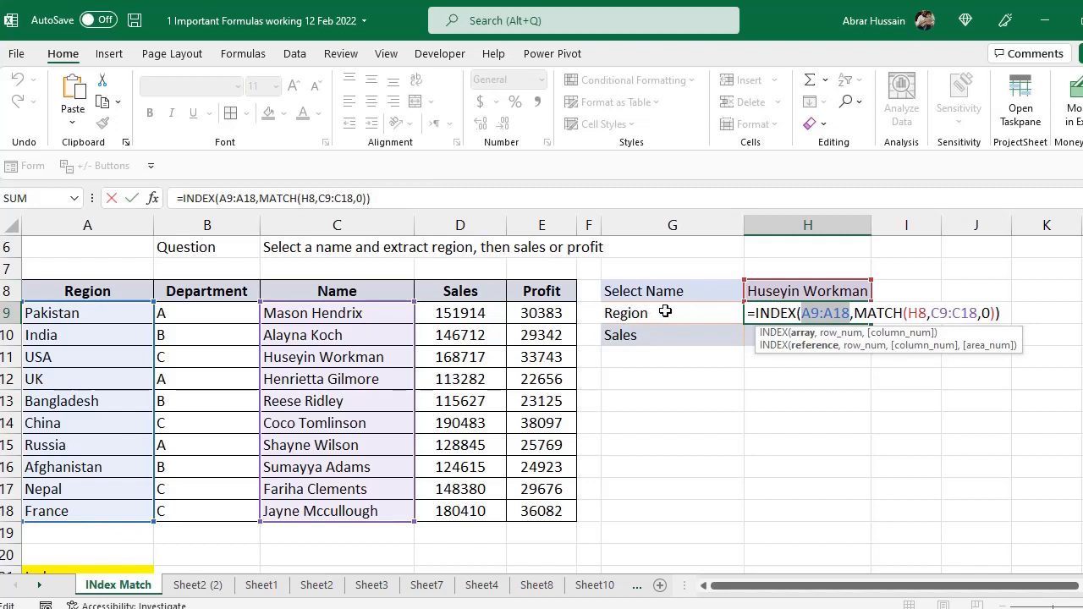
{"action": "left_click", "coordinate": [857, 313]}
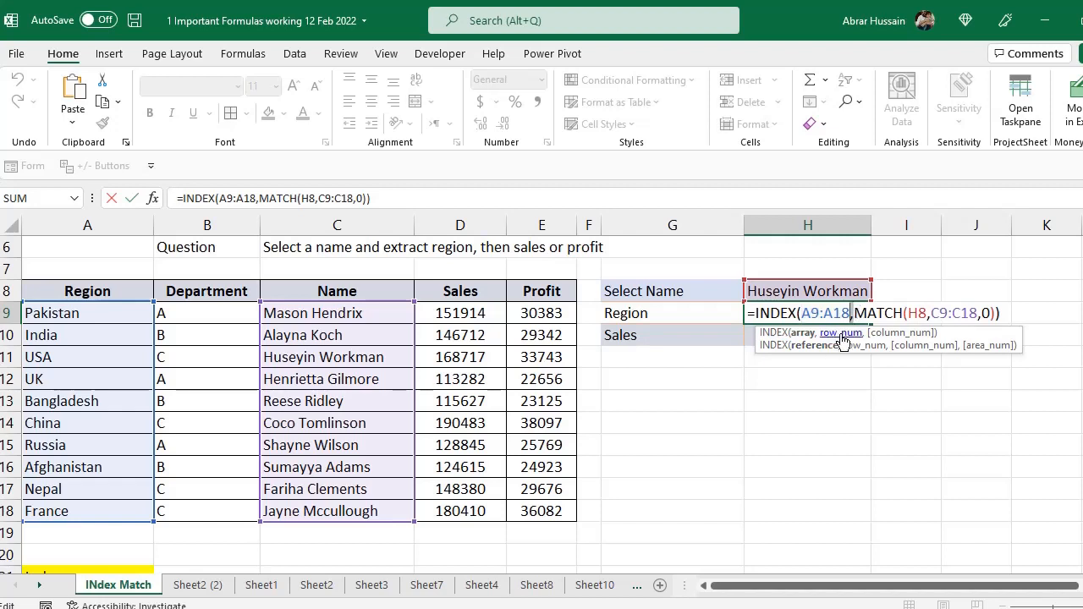
{"action": "left_click", "coordinate": [856, 313]}
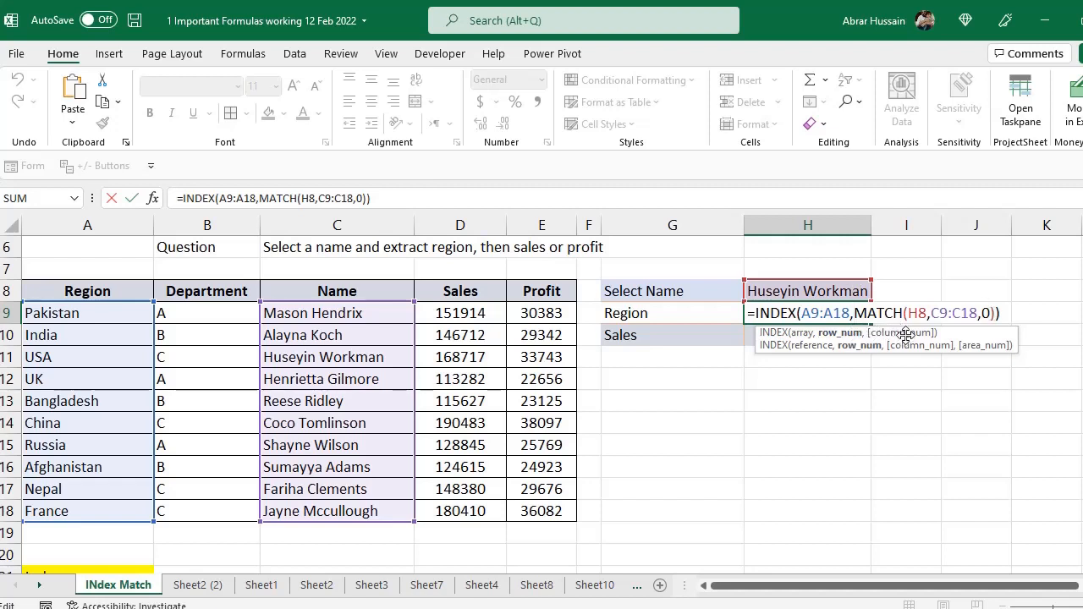
{"action": "left_click", "coordinate": [1002, 314]}
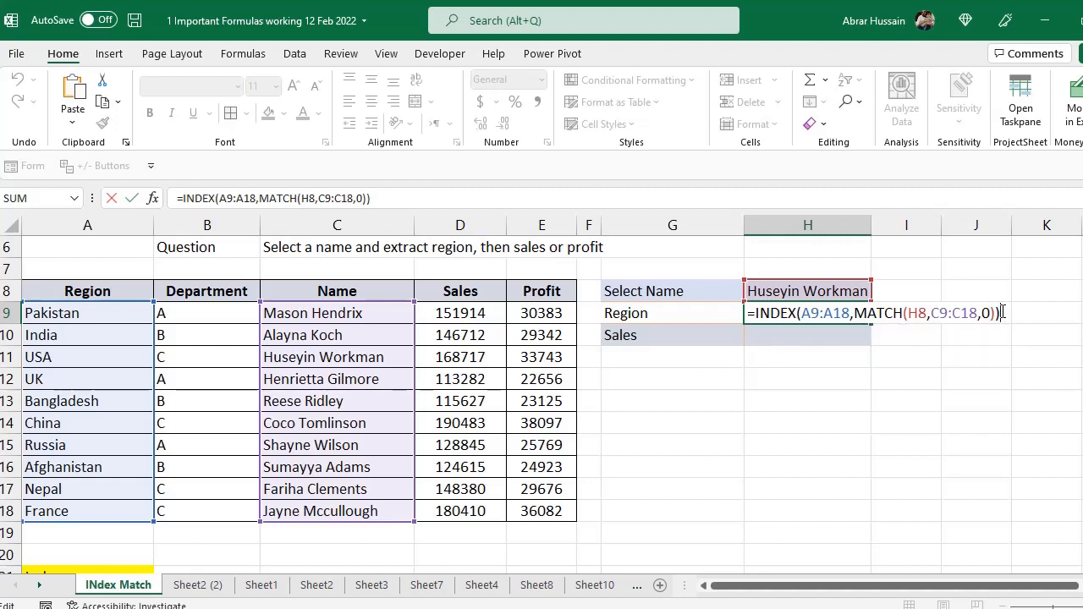
{"action": "left_click", "coordinate": [876, 311]}
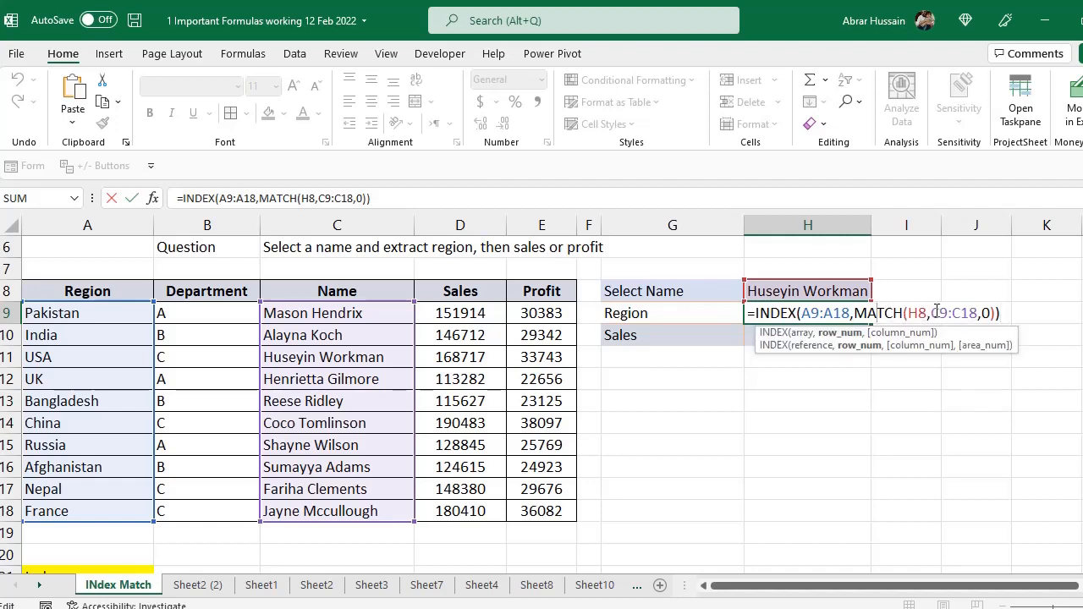
{"action": "left_click", "coordinate": [932, 313]}
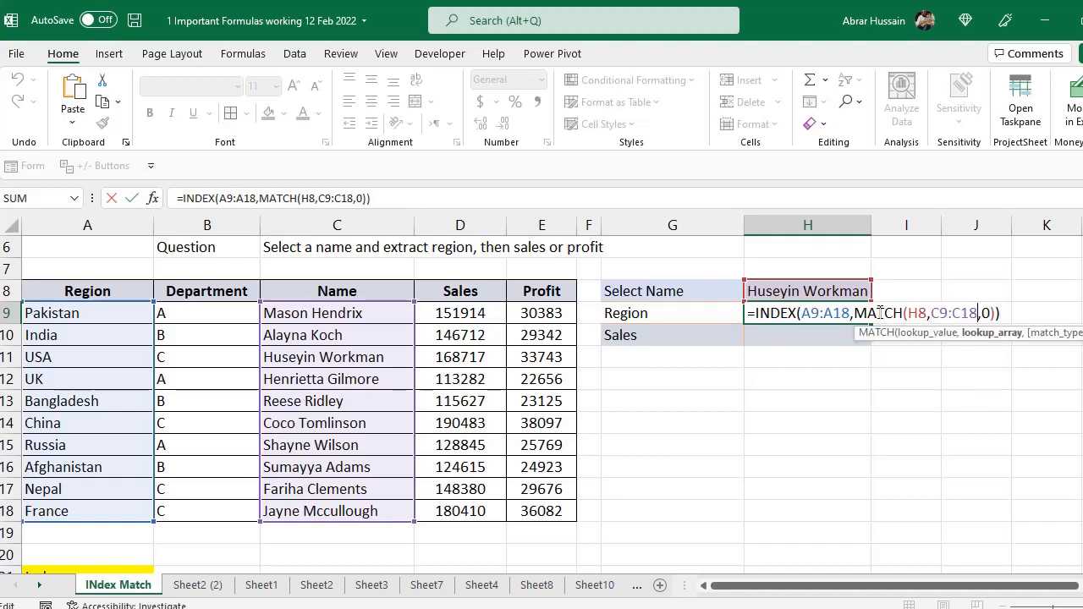
{"action": "left_click", "coordinate": [834, 313]}
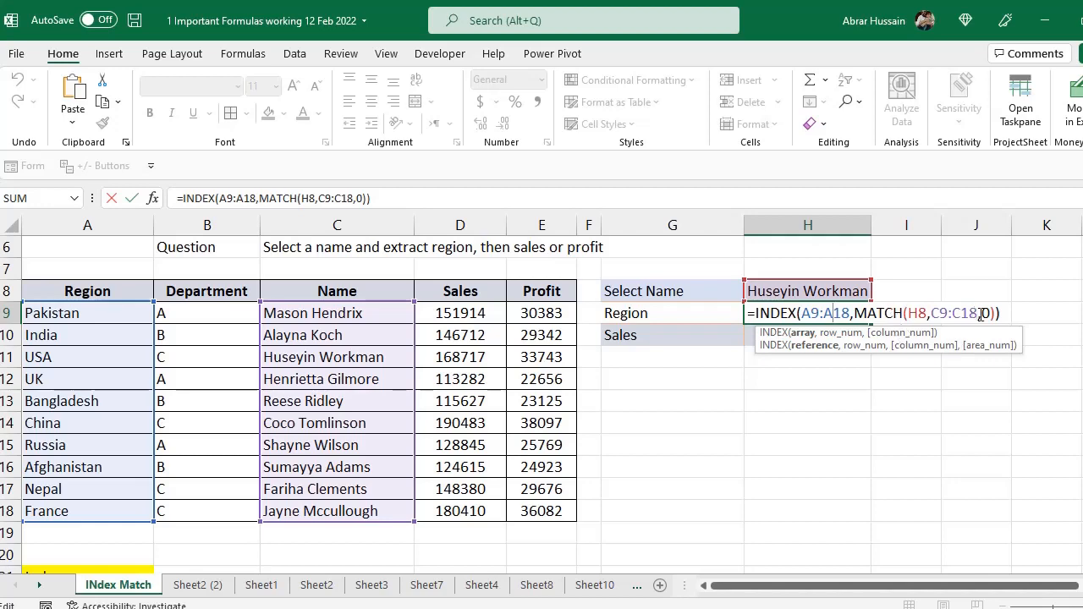
{"action": "key", "text": "ctrl+Return"}
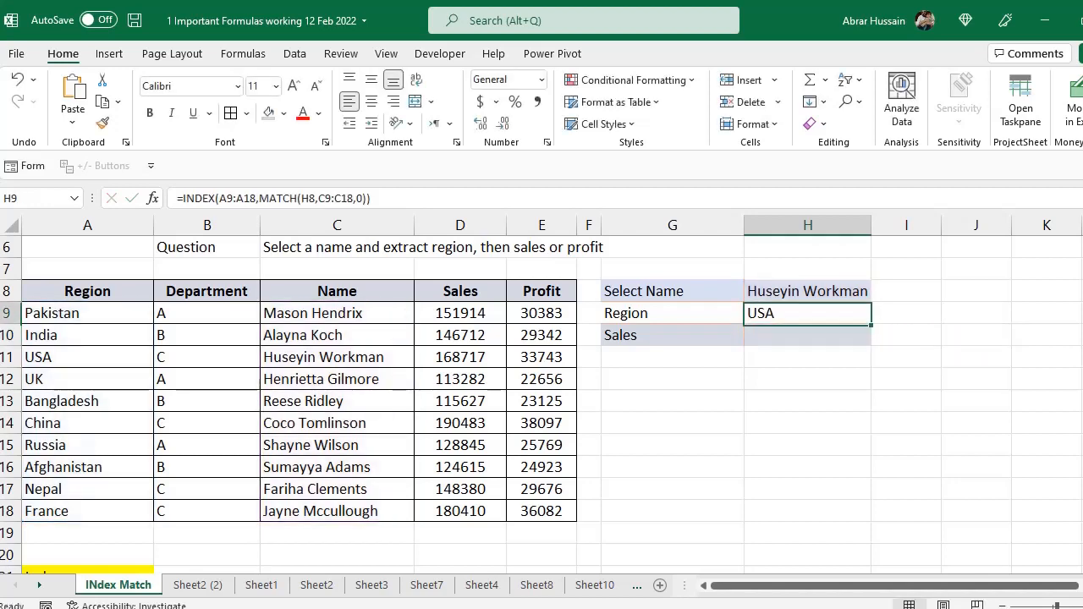
{"action": "key", "text": "F2"}
{"action": "key", "text": "Escape"}
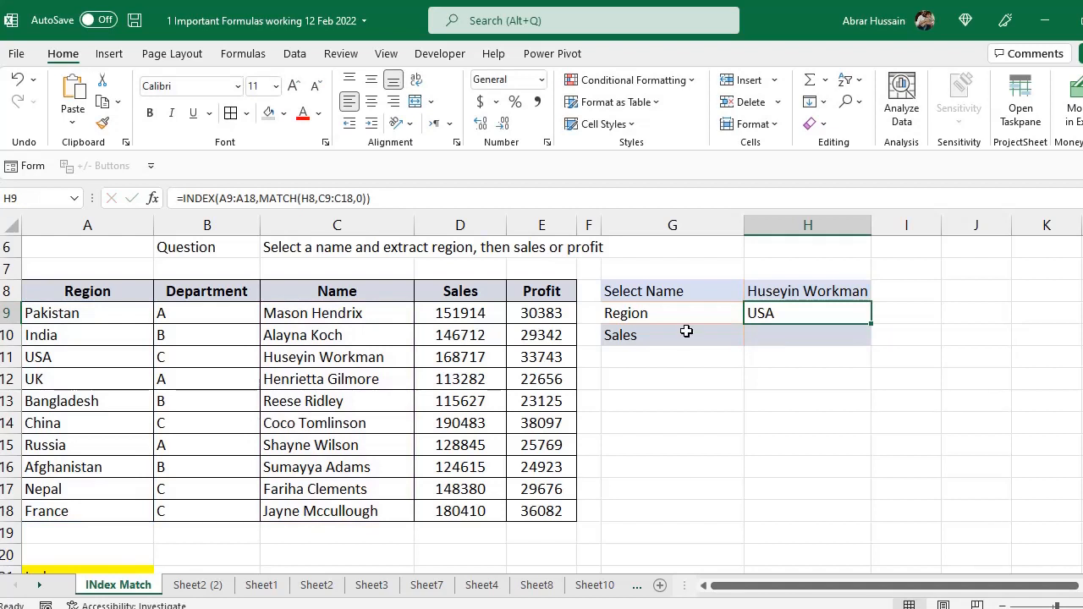
- Review the table's Sales column, the selected name in H8 and the Sales label in G10
{"action": "left_click", "coordinate": [648, 336]}
{"action": "left_click", "coordinate": [464, 288]}
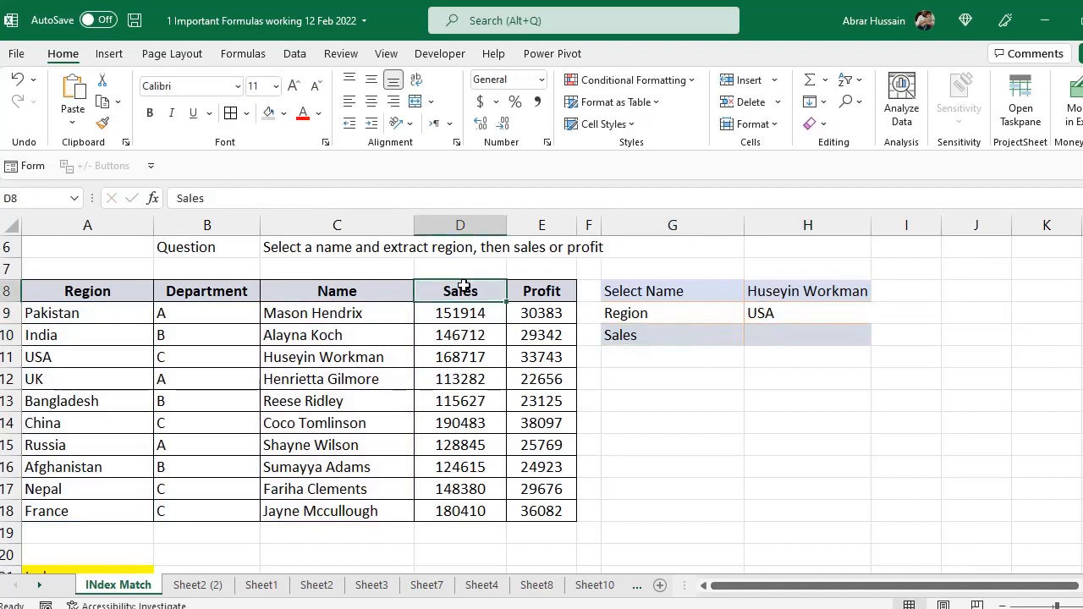
{"action": "left_click_drag", "start_coordinate": [464, 287], "coordinate": [464, 529]}
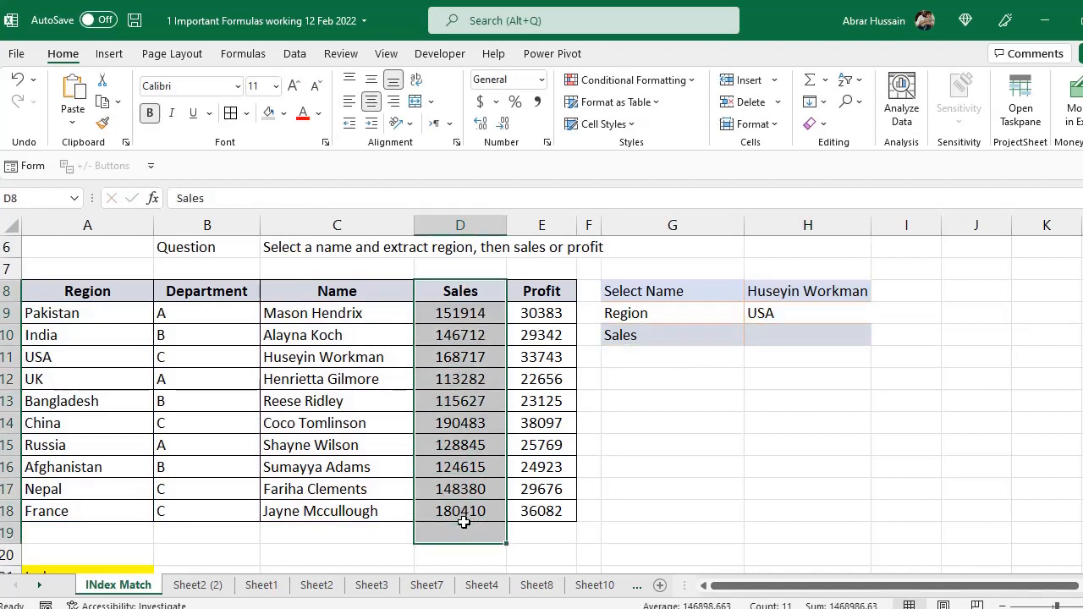
{"action": "left_click", "coordinate": [815, 292]}
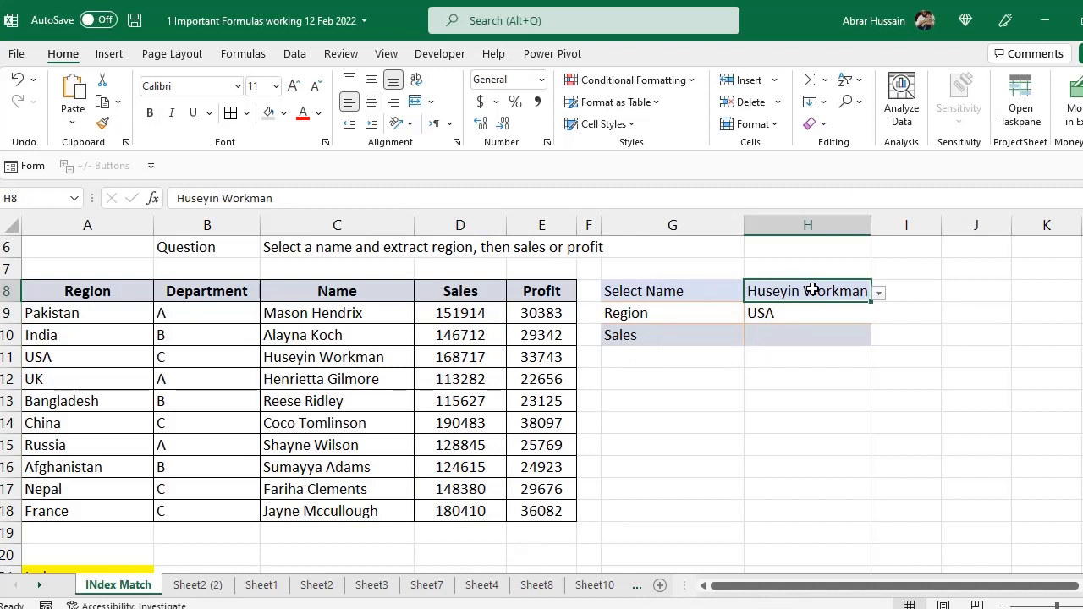
{"action": "left_click", "coordinate": [641, 336]}
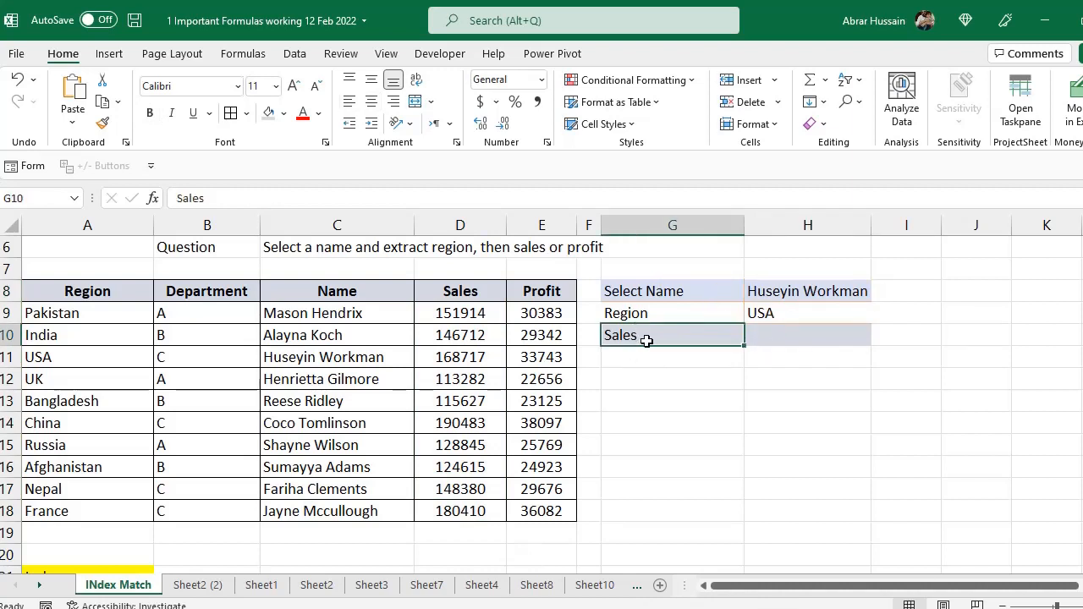
- Begin an INDEX formula in H10 with the sales range D9:D18 as its array argument
{"action": "left_click", "coordinate": [812, 341]}
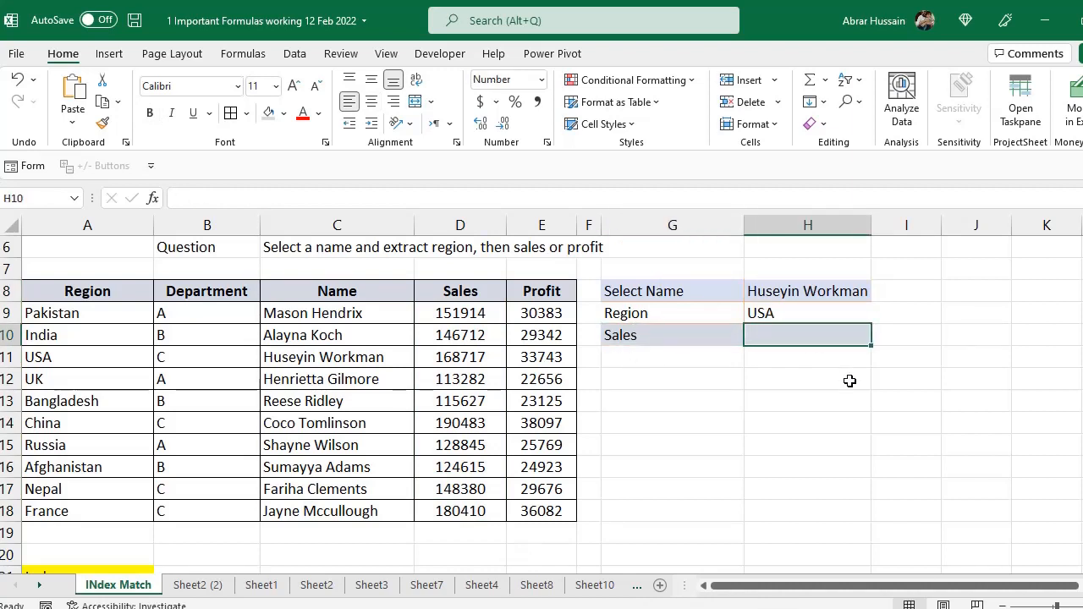
{"action": "type", "text": "=Indexc"}
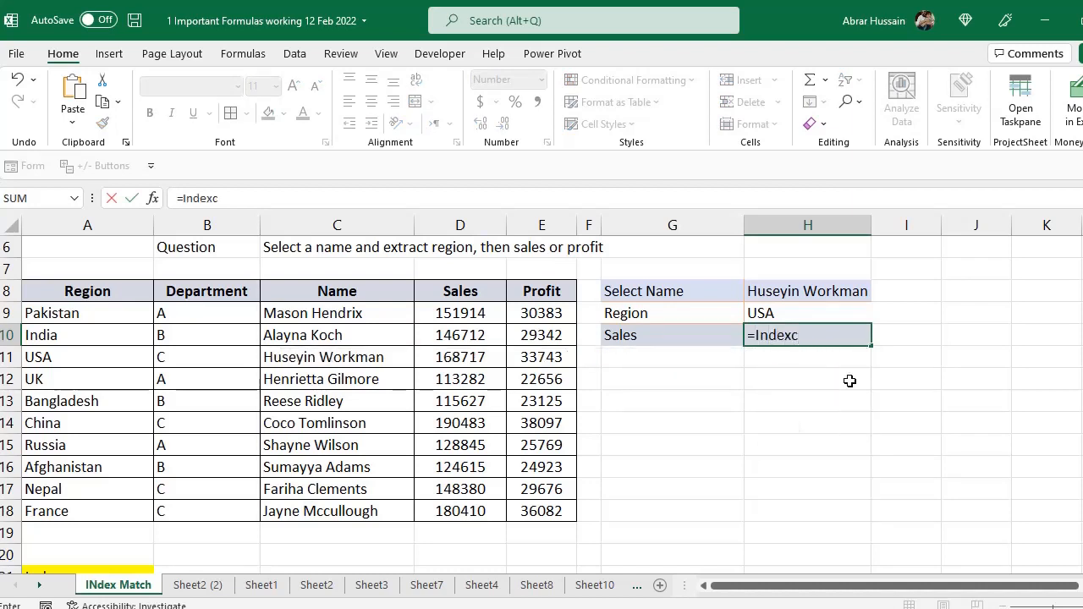
{"action": "key", "text": "BackSpace"}
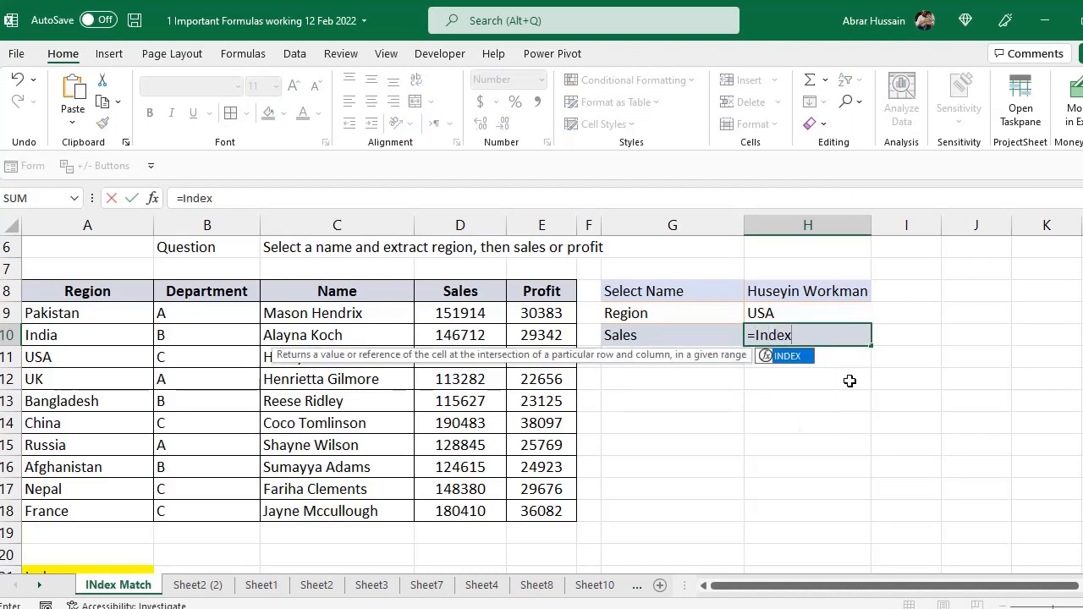
{"action": "type", "text": "("}
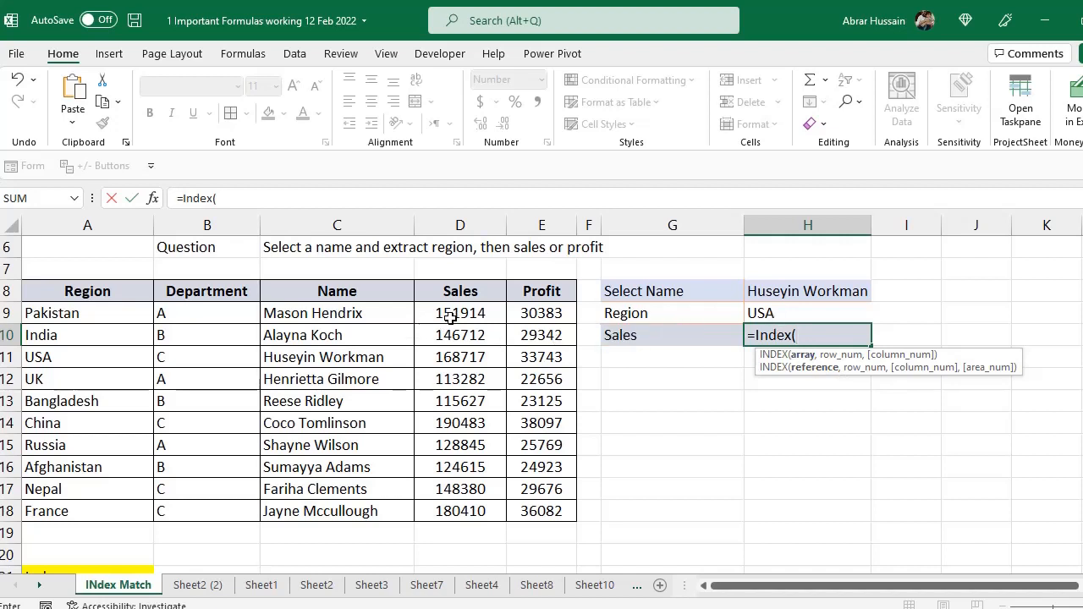
{"action": "left_click_drag", "start_coordinate": [452, 305], "coordinate": [463, 514]}
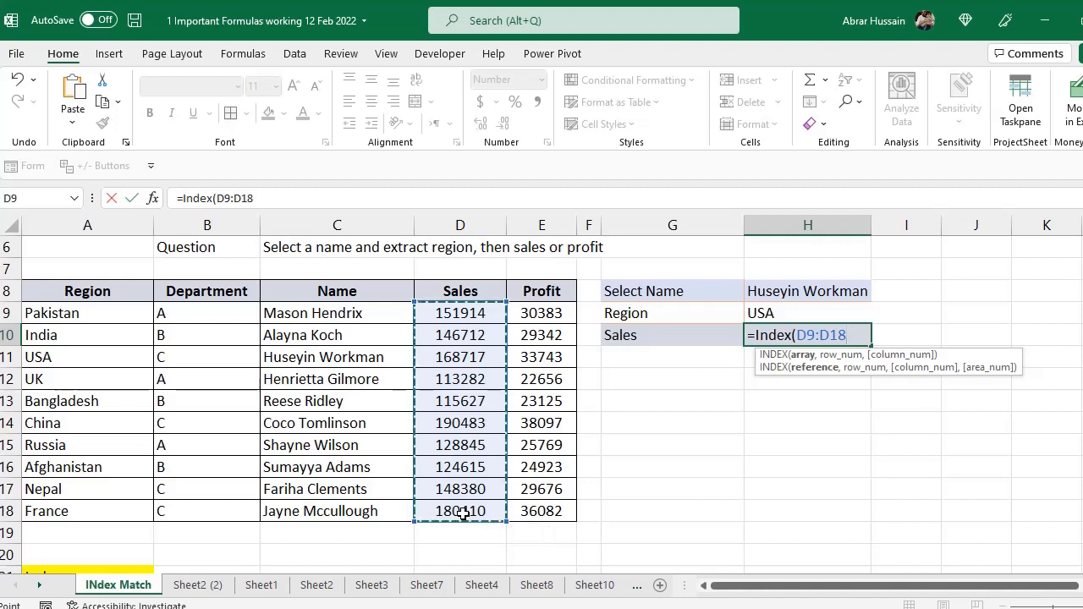
{"action": "type", "text": ",,"}
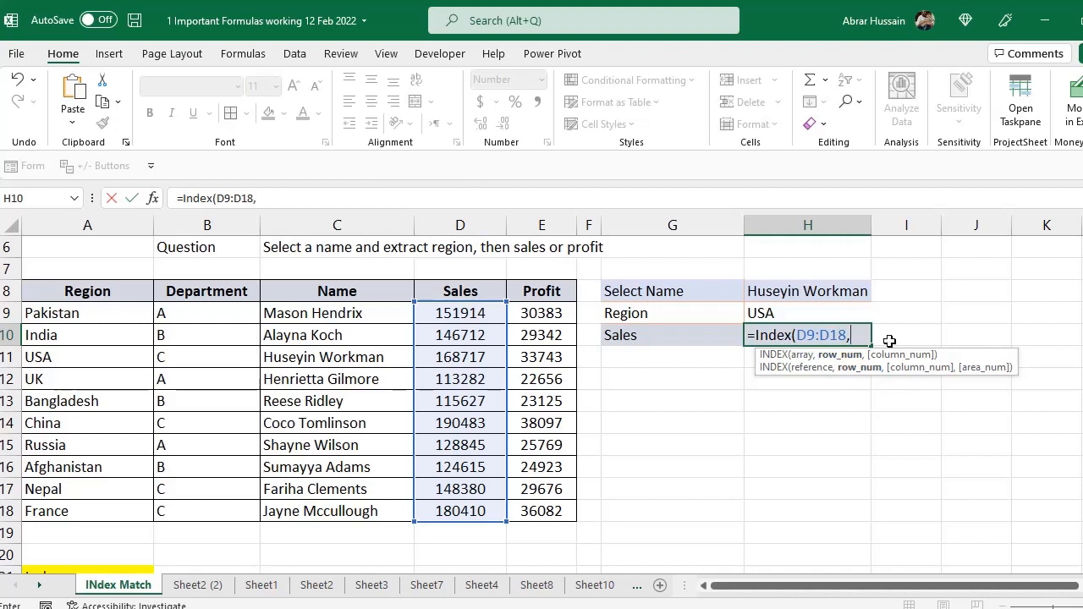
- Complete the H10 formula with MATCH(H8,C9:C18,0) as the row number, giving =INDEX(D9:D18,MATCH(H8,C9:C18,0))
{"action": "type", "text": "Match"}
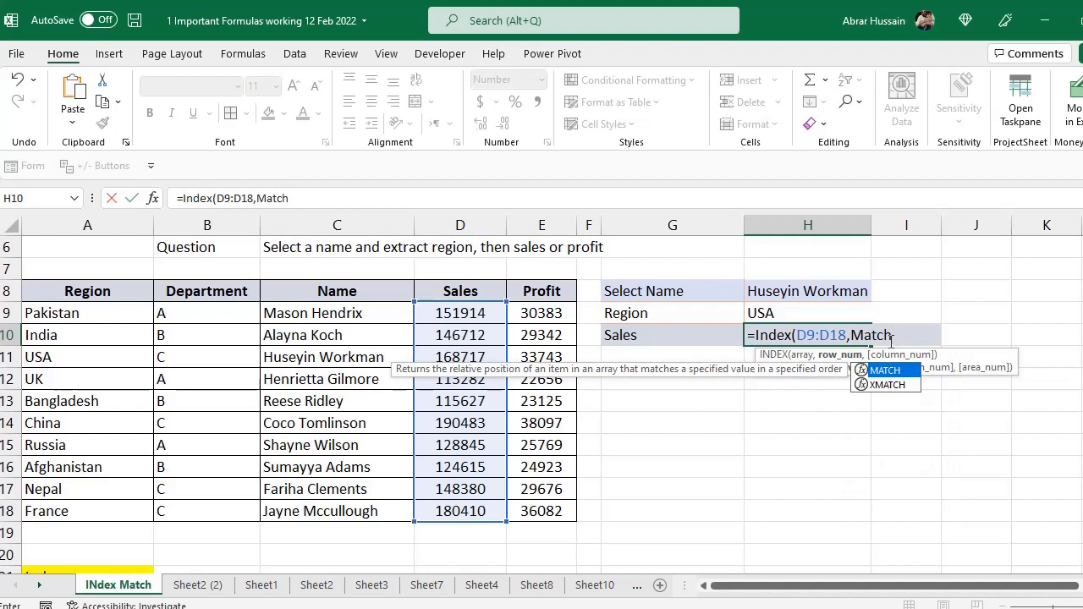
{"action": "type", "text": "("}
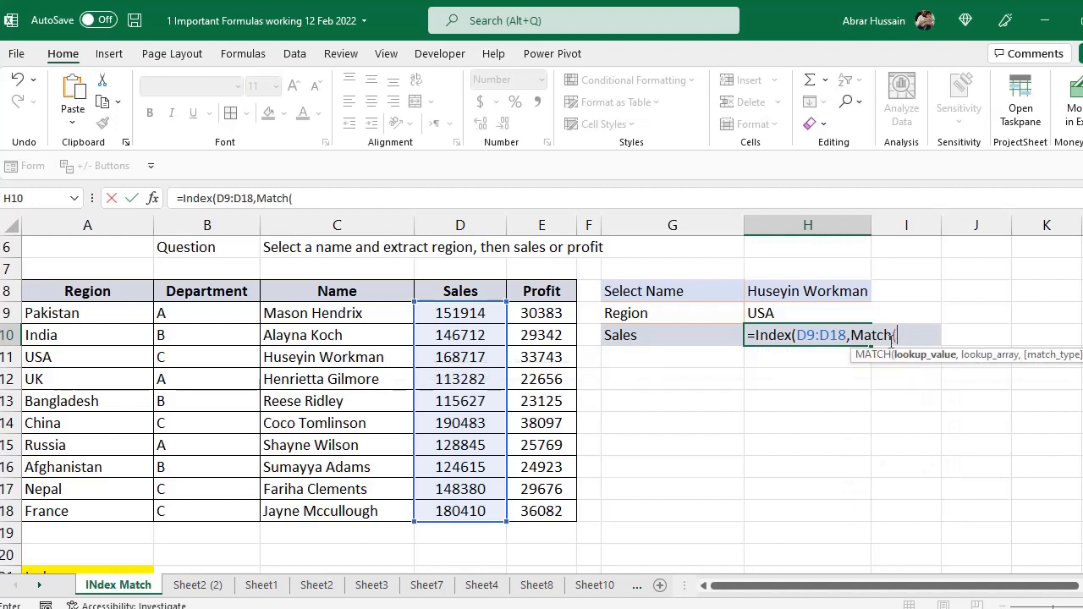
{"action": "left_click", "coordinate": [809, 292]}
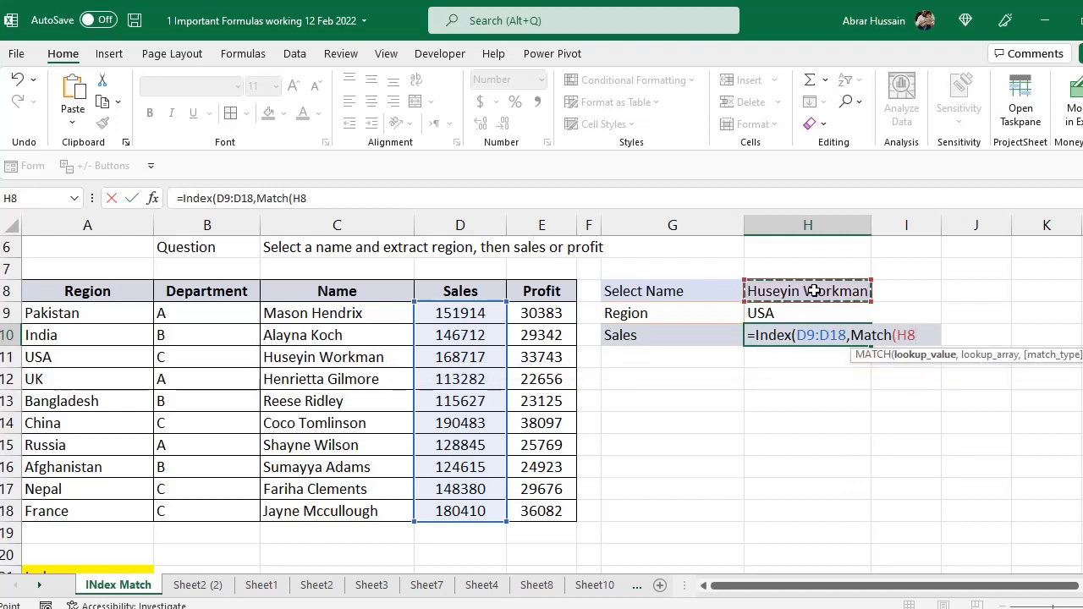
{"action": "type", "text": ","}
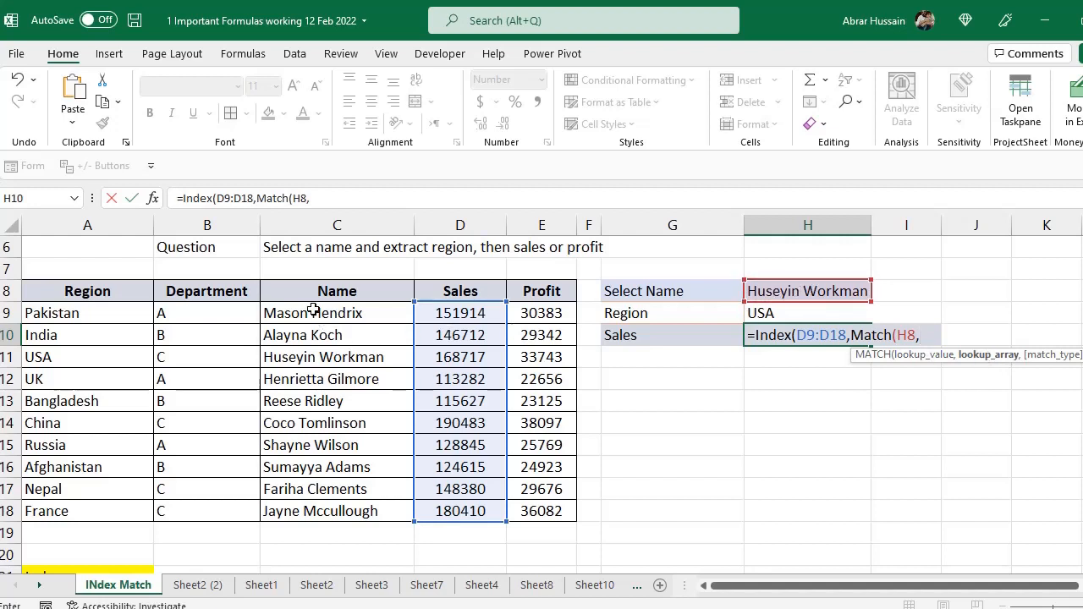
{"action": "left_click_drag", "start_coordinate": [313, 312], "coordinate": [313, 513]}
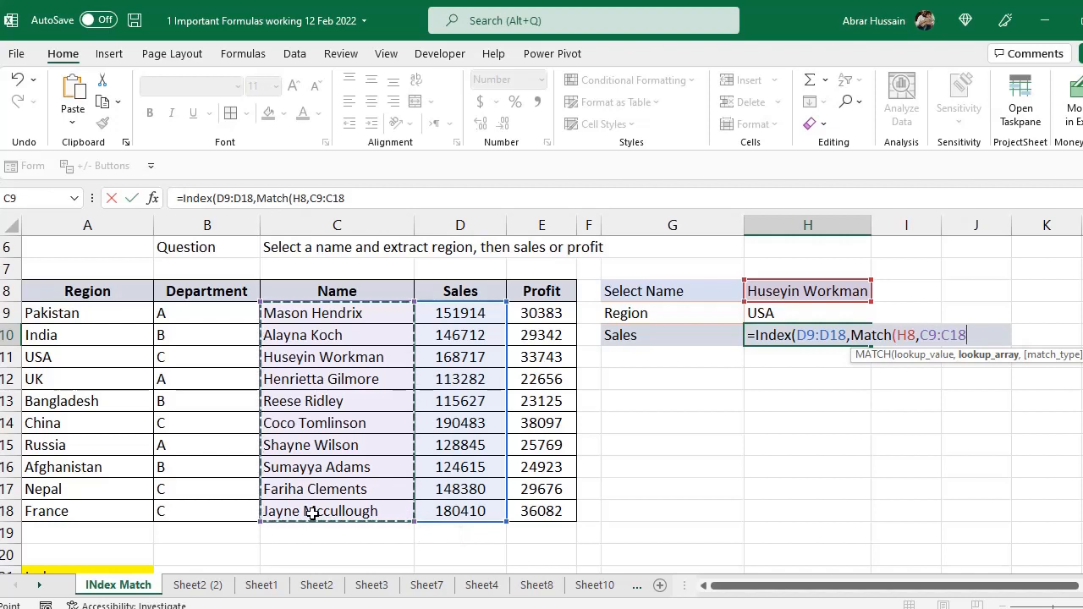
{"action": "type", "text": ",0"}
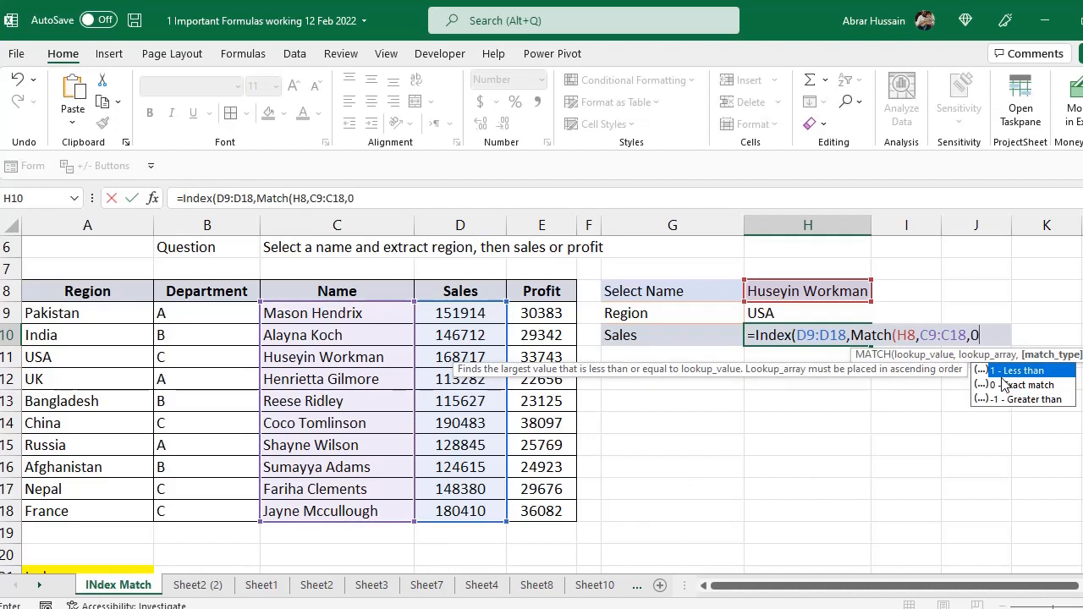
{"action": "type", "text": ")"}
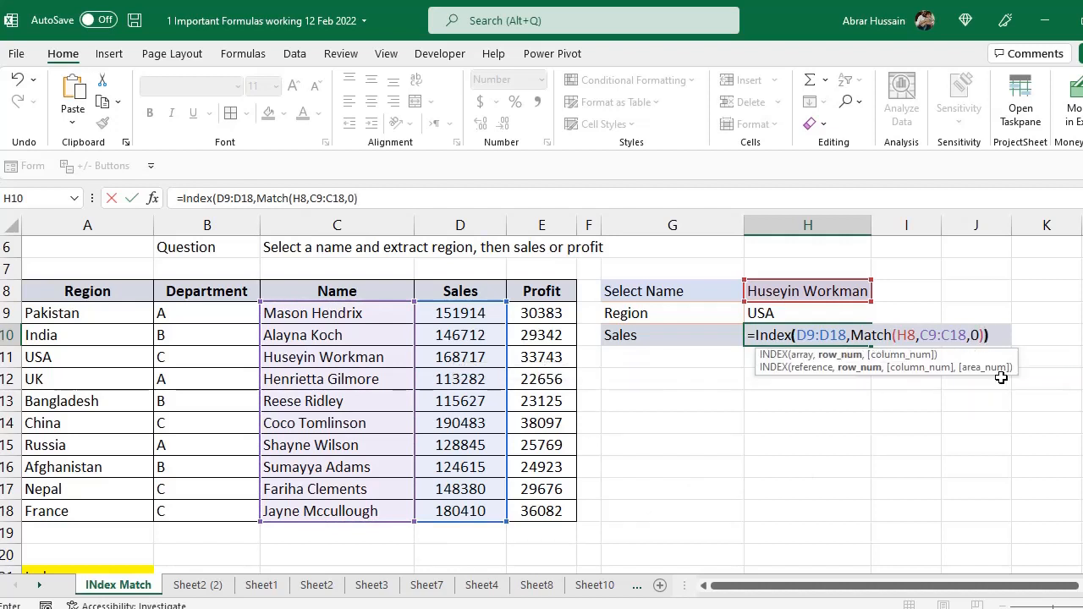
{"action": "type", "text": ")"}
{"action": "key", "text": "Return"}
{"action": "key", "text": "Up"}
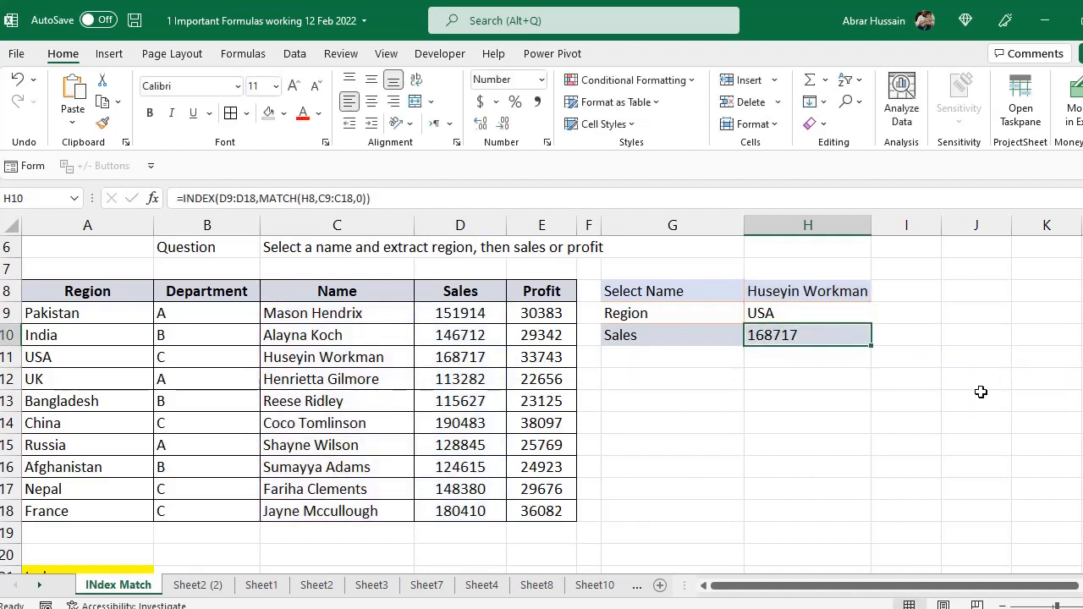
- Examine the selected name with its returned region and sales in H8:H10
{"action": "left_click", "coordinate": [791, 294]}
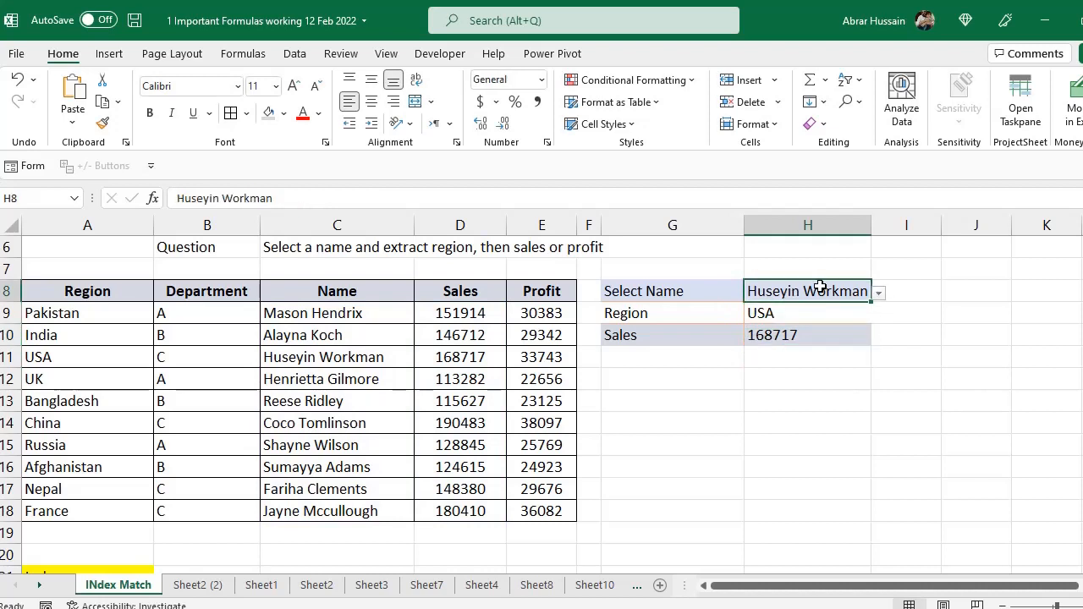
{"action": "left_click", "coordinate": [787, 316], "text": "ctrl"}
{"action": "left_click", "coordinate": [786, 337], "text": "ctrl"}
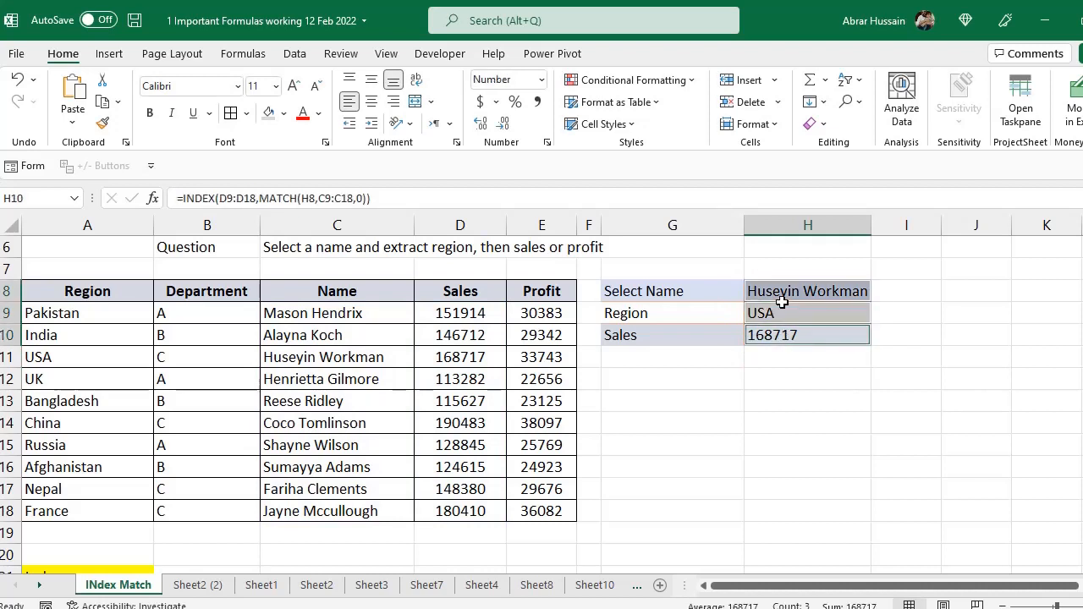
- Shade the selected name's cell C11, its region A11 and its sales D11 with the current light blue-grey fill colour
{"action": "left_click", "coordinate": [292, 355]}
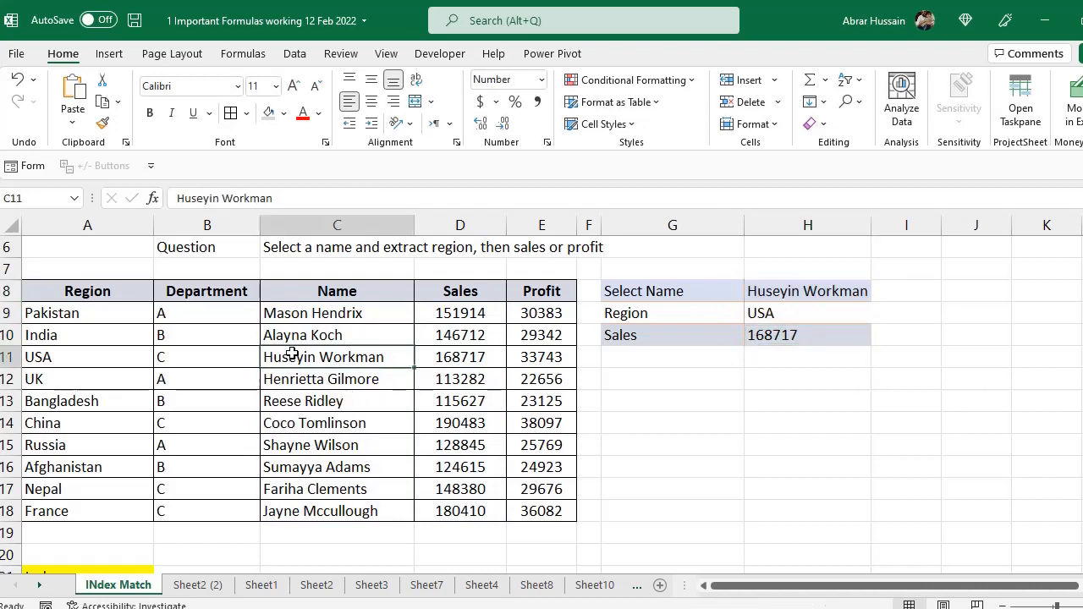
{"action": "left_click", "coordinate": [82, 355], "text": "ctrl"}
{"action": "left_click", "coordinate": [488, 360], "text": "ctrl"}
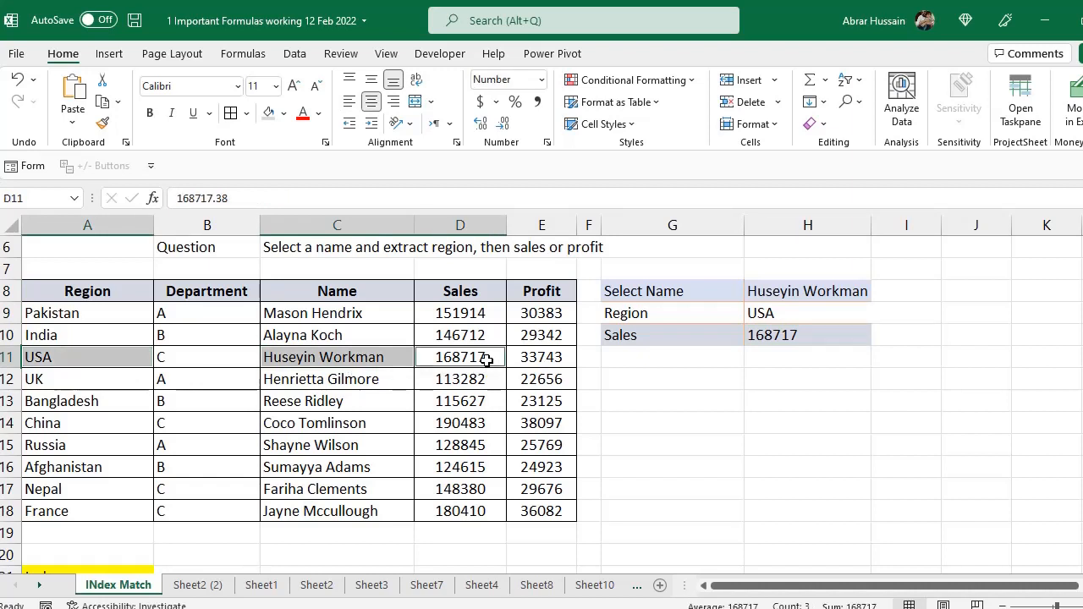
{"action": "left_click", "coordinate": [270, 114]}
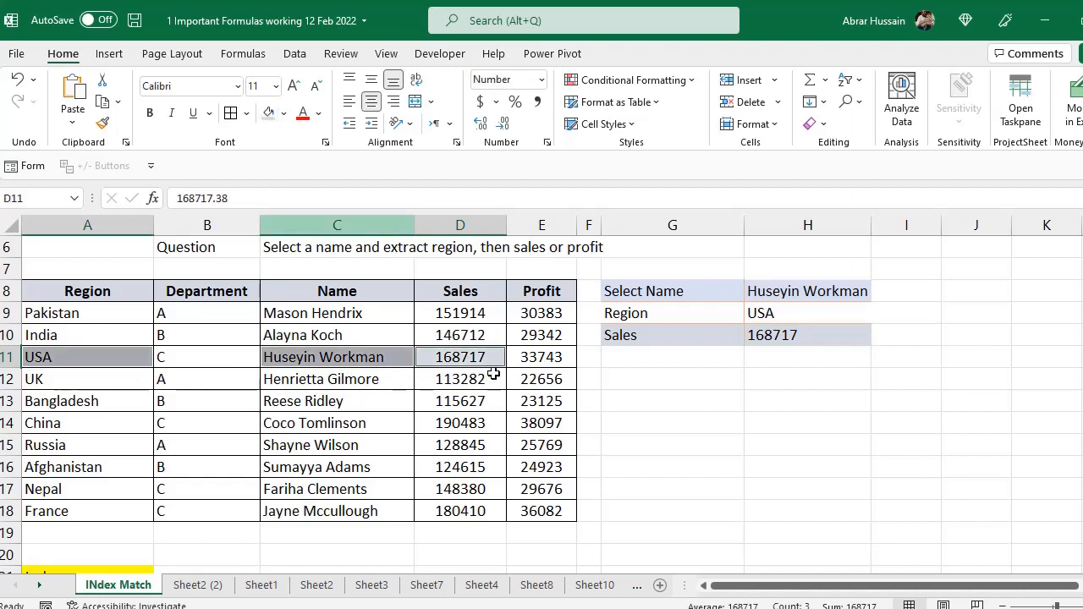
{"action": "left_click", "coordinate": [466, 361]}
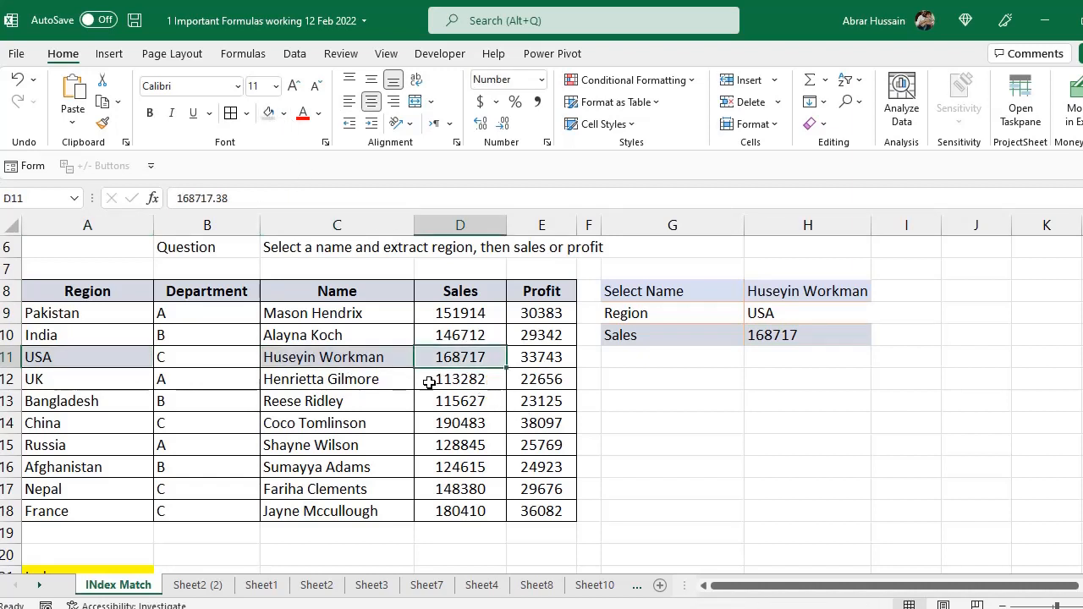
- Review the INDEX and MATCH formula behind the sales result in H10 without changing it
{"action": "left_click", "coordinate": [804, 339]}
{"action": "double_click", "coordinate": [826, 351]}
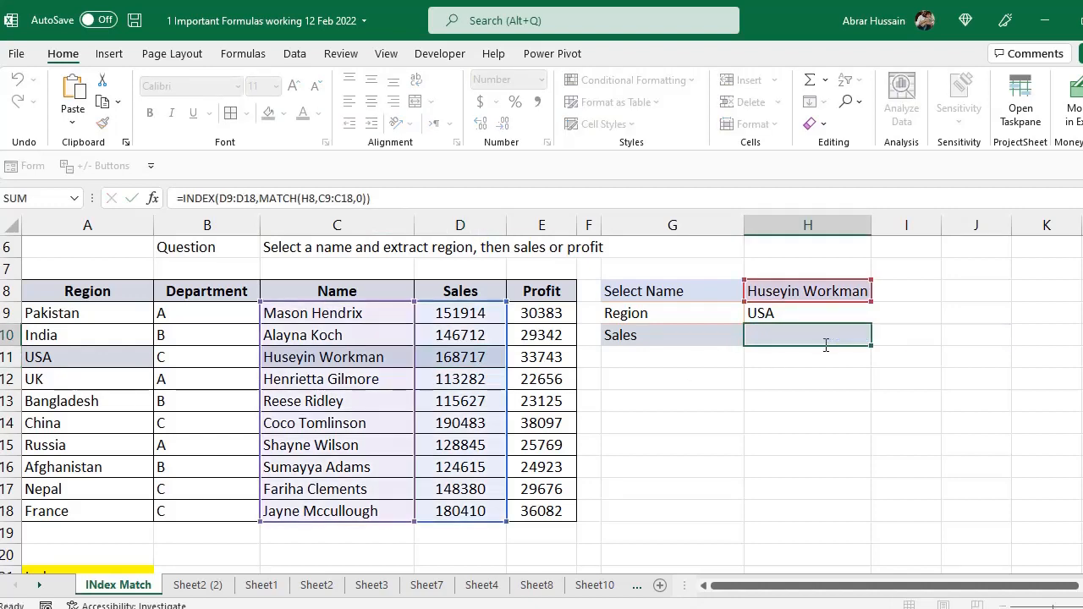
{"action": "key", "text": "Escape"}
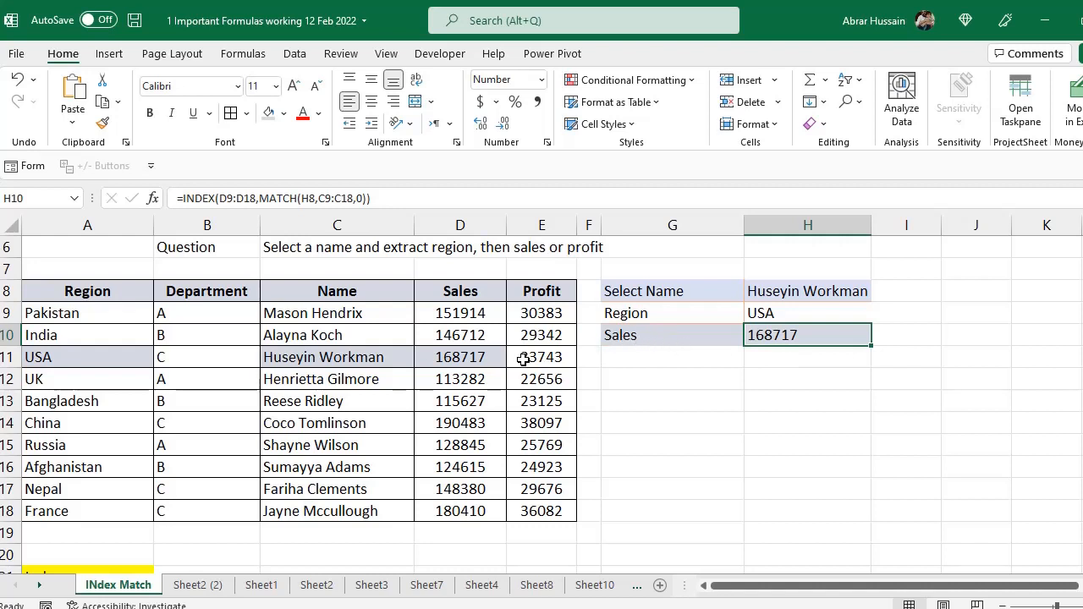
- Add a Profit label in G11 under the Sales label, reusing the format of the Region label in G9
{"action": "left_click", "coordinate": [536, 298]}
{"action": "left_click", "coordinate": [631, 351]}
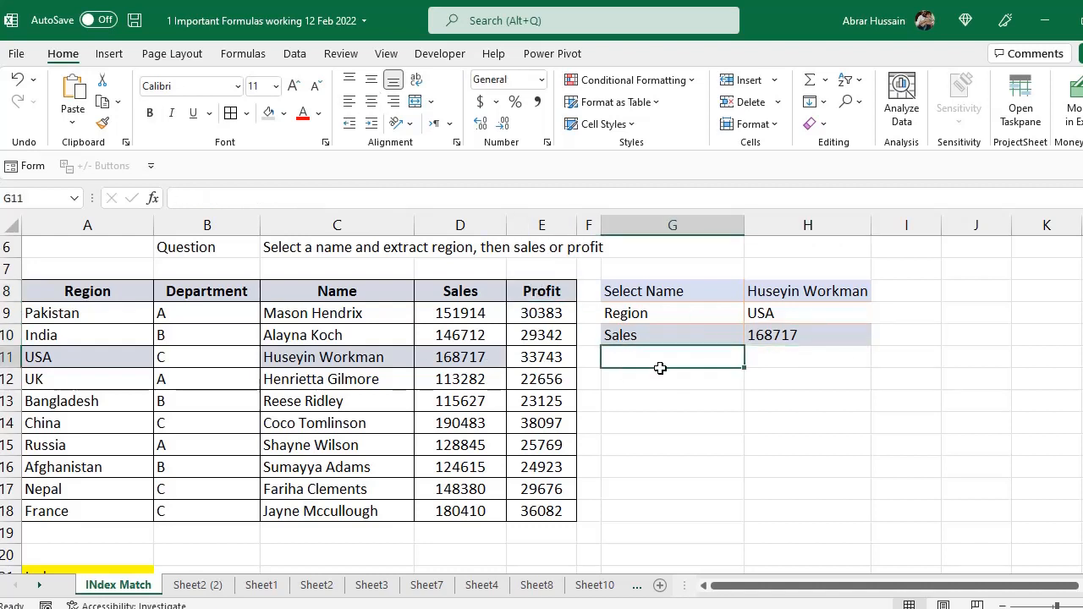
{"action": "key", "text": "Up"}
{"action": "key", "text": "Down"}
{"action": "key", "text": "Up"}
{"action": "key", "text": "Up"}
{"action": "key", "text": "ctrl+c"}
{"action": "key", "text": "Down"}
{"action": "key", "text": "Down"}
{"action": "key", "text": "ctrl+v"}
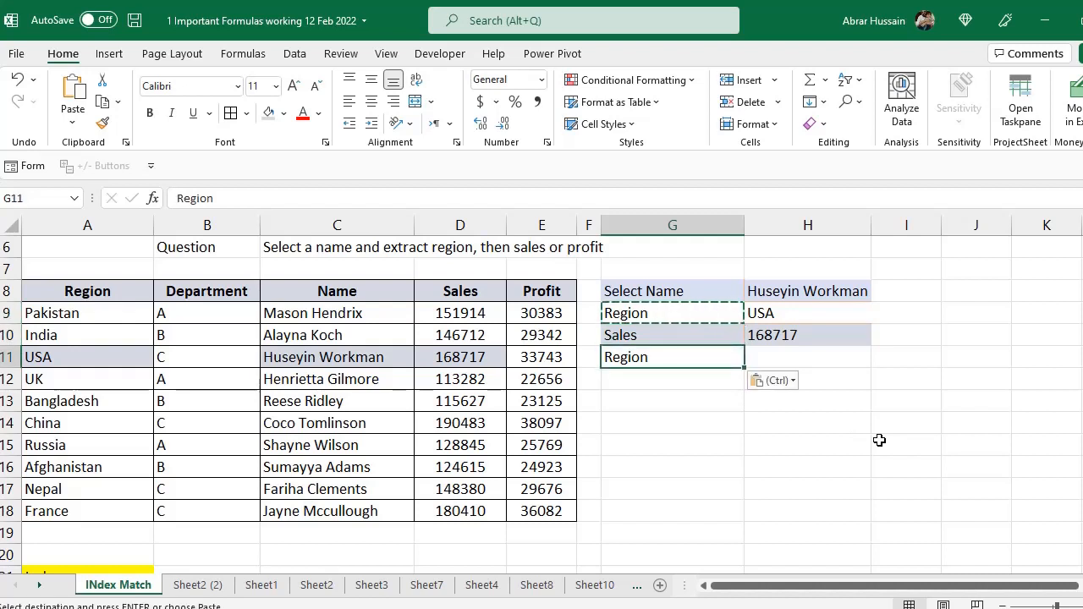
{"action": "type", "text": "Profit"}
{"action": "key", "text": "Return"}
{"action": "key", "text": "Up"}
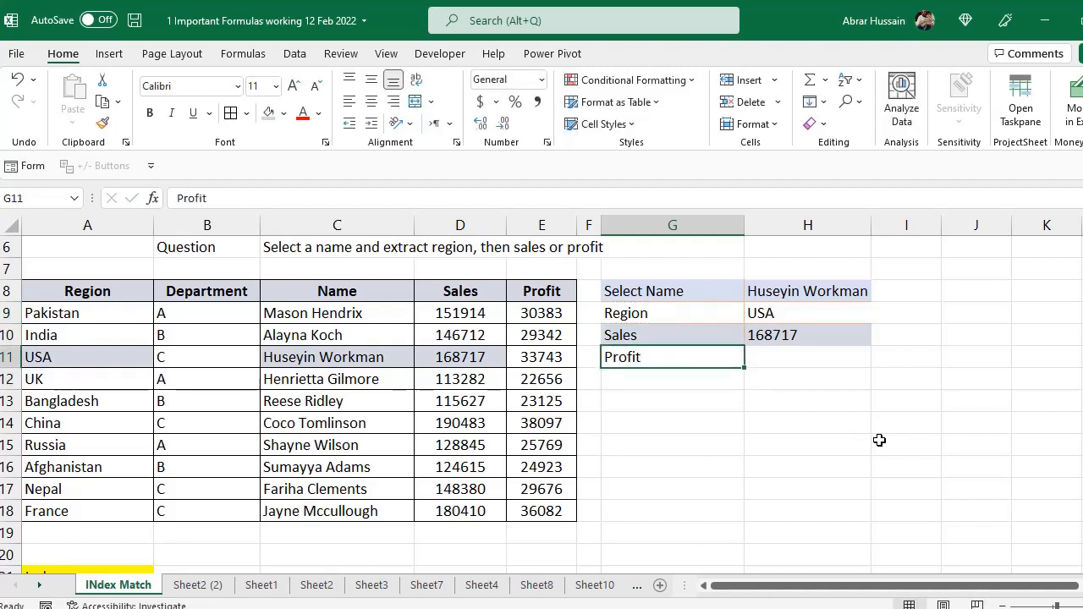
- Copy the text of the H10 formula, inspect its D9:D18 array argument and keep the formula as it is
{"action": "key", "text": "Right"}
{"action": "key", "text": "Up"}
{"action": "key", "text": "F2"}
{"action": "key", "text": "ctrl+shift+Left"}
{"action": "key", "text": "ctrl+shift+Left"}
{"action": "key", "text": "ctrl+shift+Left"}
{"action": "key", "text": "ctrl+shift+Left"}
{"action": "key", "text": "ctrl+shift+Left"}
{"action": "key", "text": "ctrl+shift+Left"}
{"action": "key", "text": "ctrl+shift+Left"}
{"action": "key", "text": "ctrl+shift+Left"}
{"action": "key", "text": "ctrl+shift+Left"}
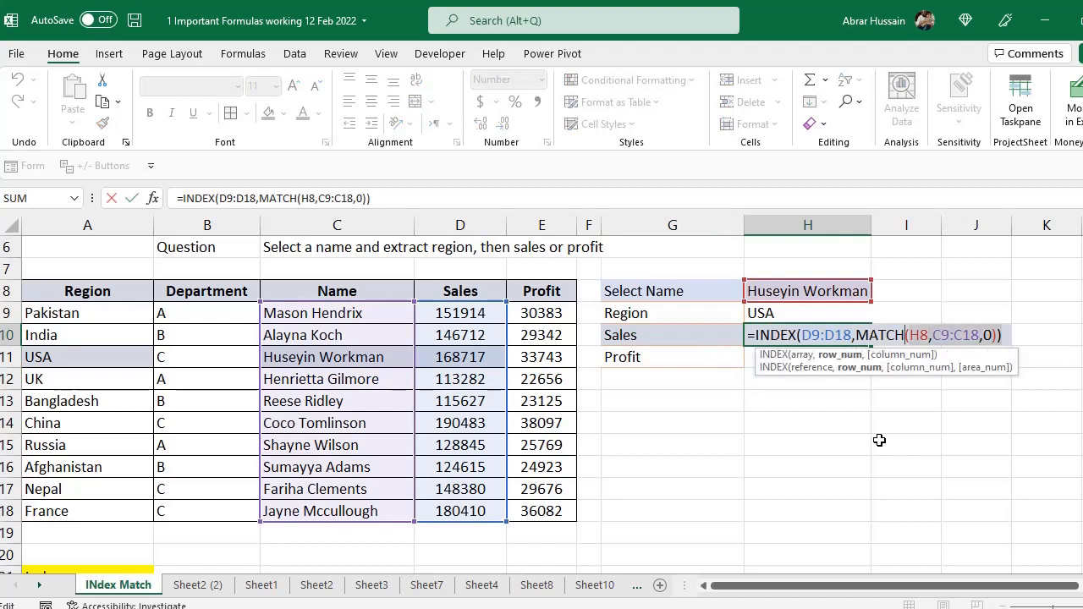
{"action": "key", "text": "ctrl+c"}
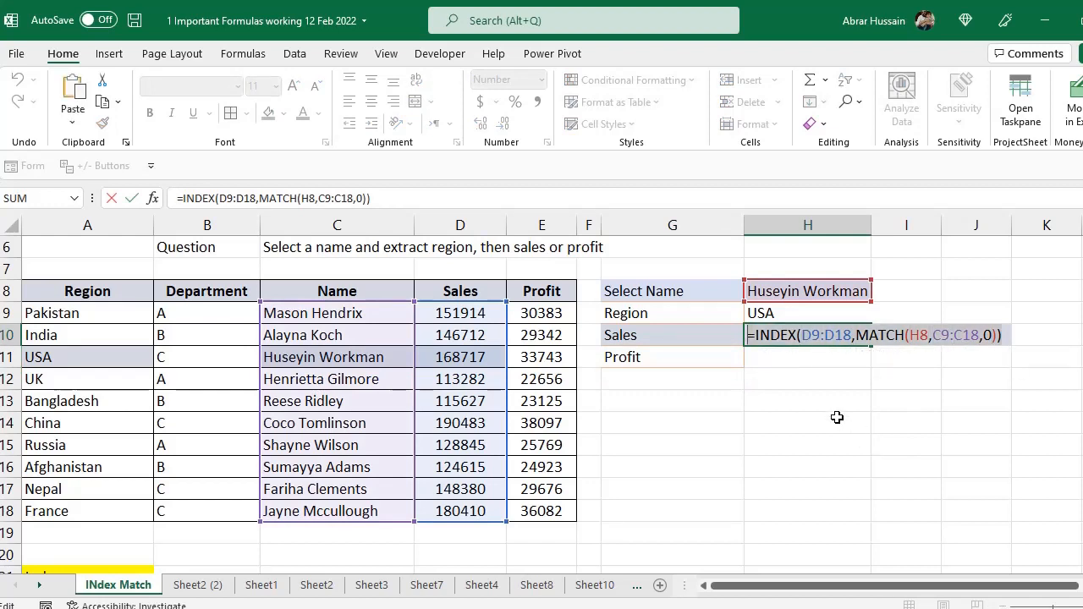
{"action": "left_click", "coordinate": [811, 335]}
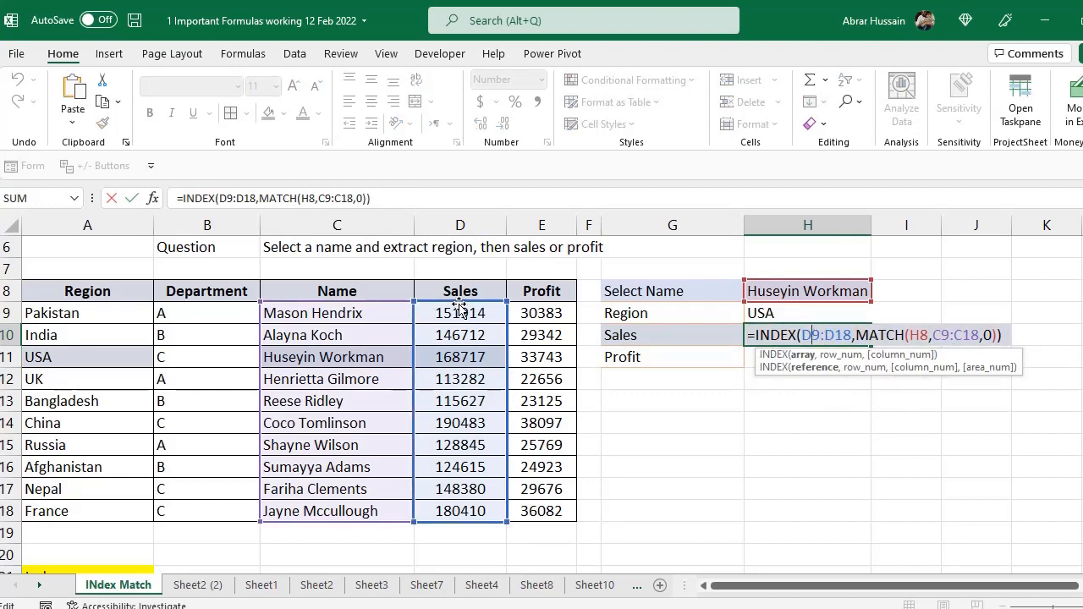
{"action": "key", "text": "ctrl+Return"}
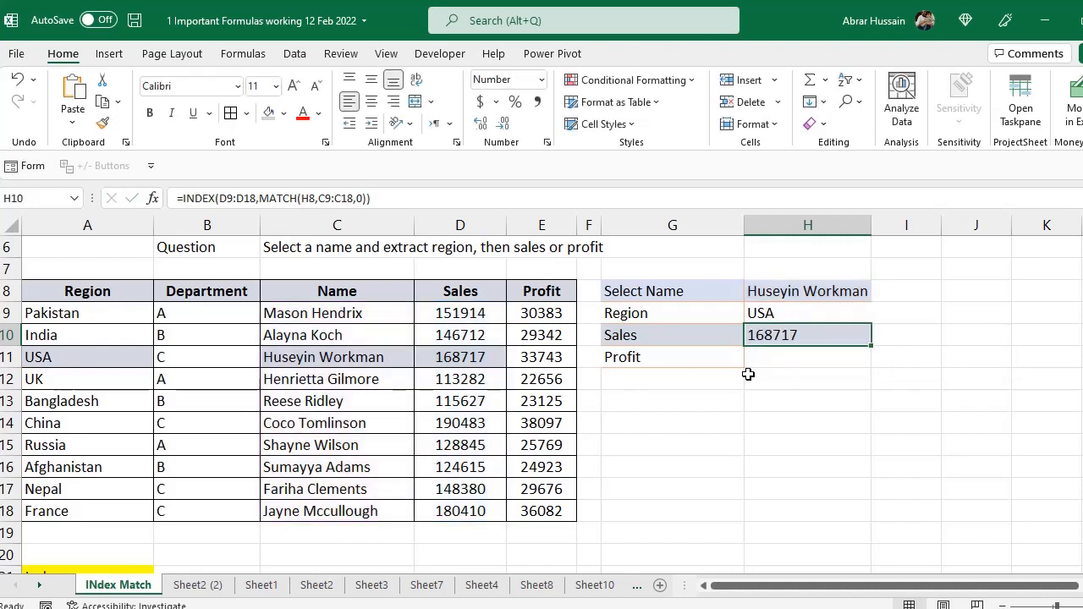
- Clear the Profit label and its formatting from G11
{"action": "left_click", "coordinate": [688, 359]}
{"action": "key", "text": "alt+e"}
{"action": "key", "text": "a"}
{"action": "key", "text": "a"}
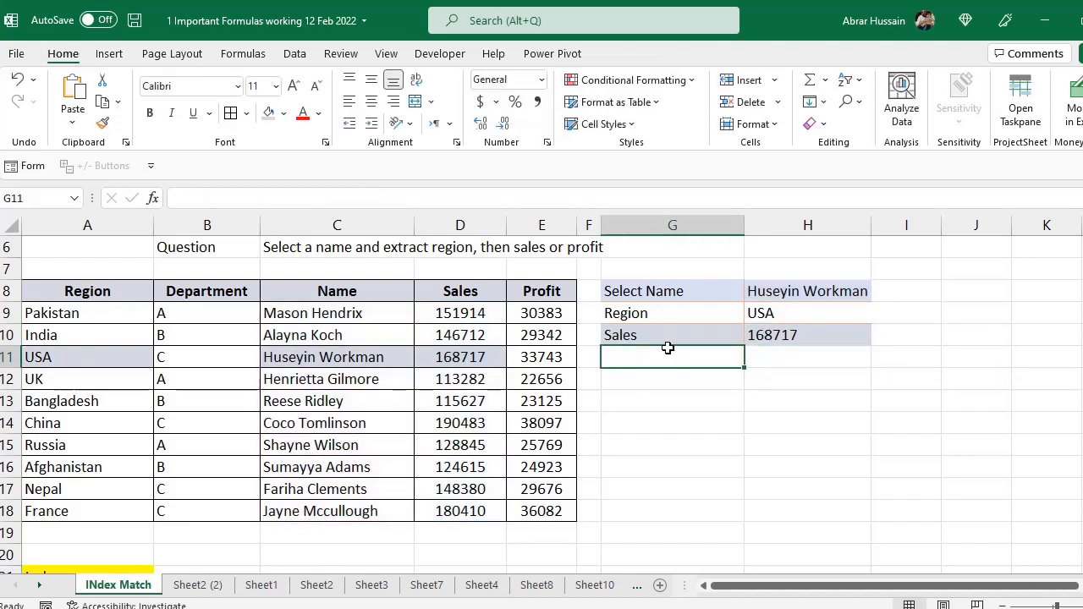
{"action": "left_click", "coordinate": [661, 336]}
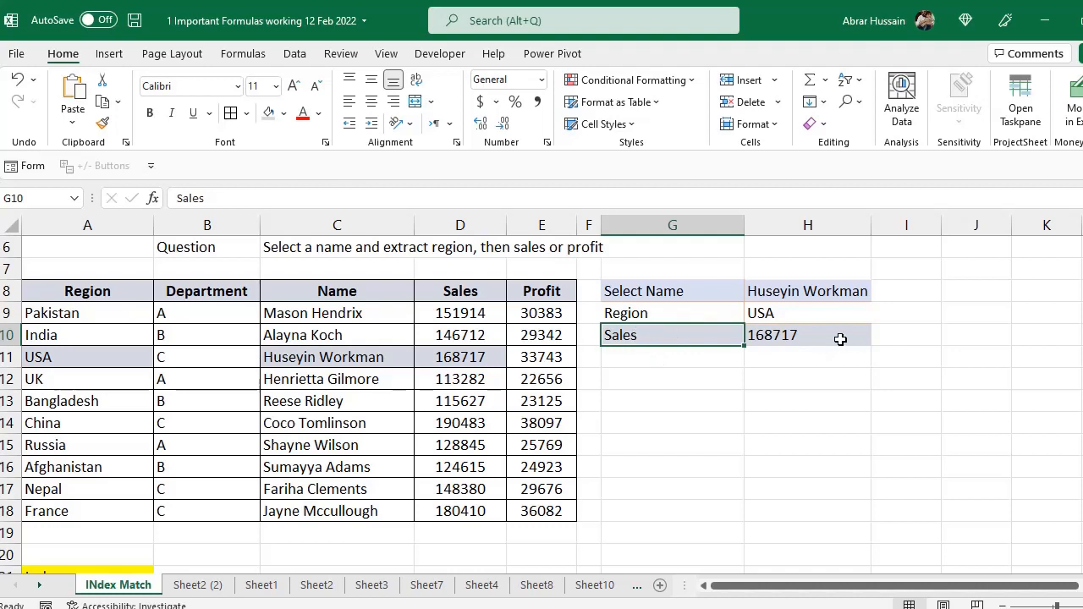
{"action": "left_click", "coordinate": [786, 336]}
{"action": "left_click", "coordinate": [774, 288]}
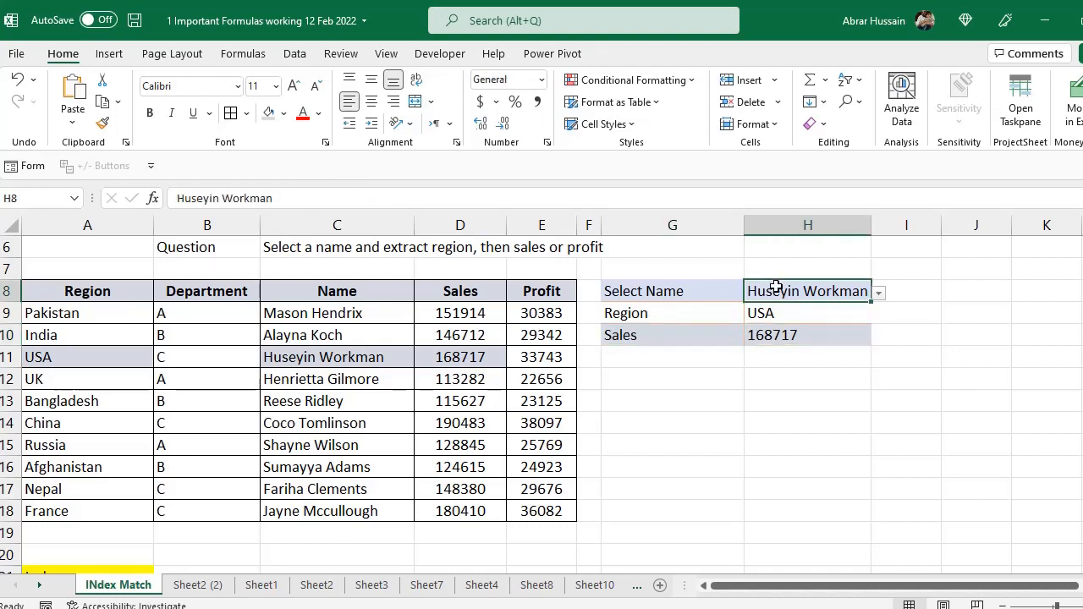
- Add list data validation to G10 with the Sales and Profit headers, =$D$8:$E$8, as the source
{"action": "left_click", "coordinate": [641, 339]}
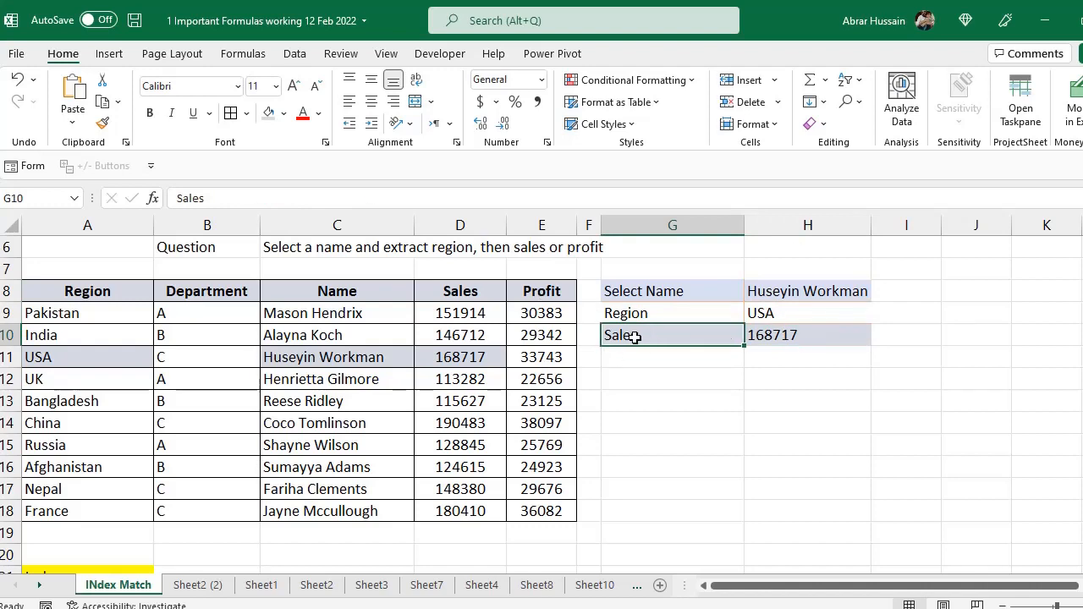
{"action": "left_click", "coordinate": [295, 56]}
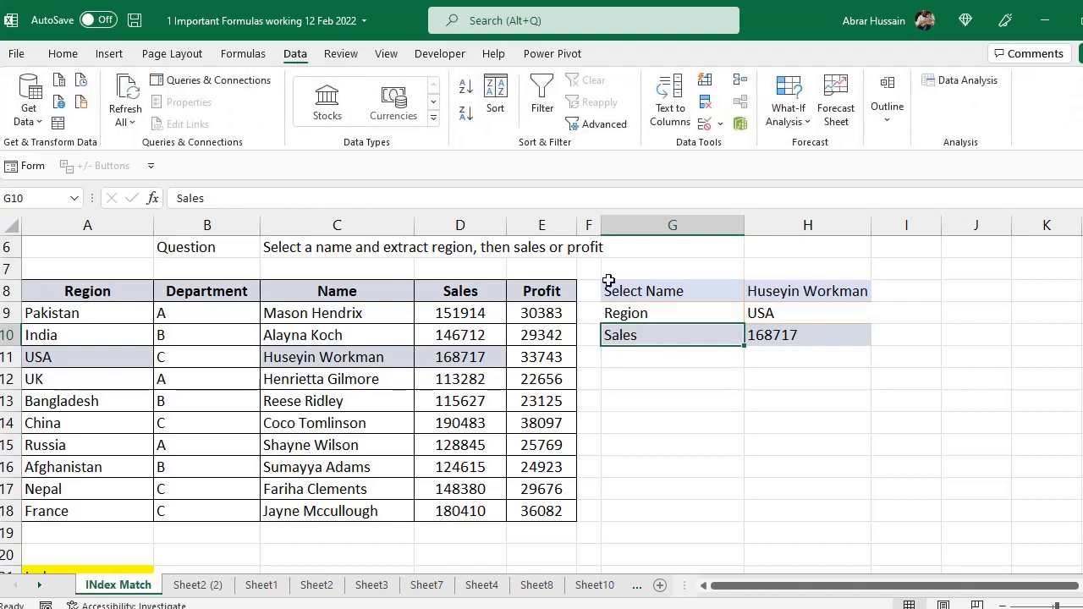
{"action": "left_click", "coordinate": [721, 125]}
{"action": "left_click", "coordinate": [743, 149]}
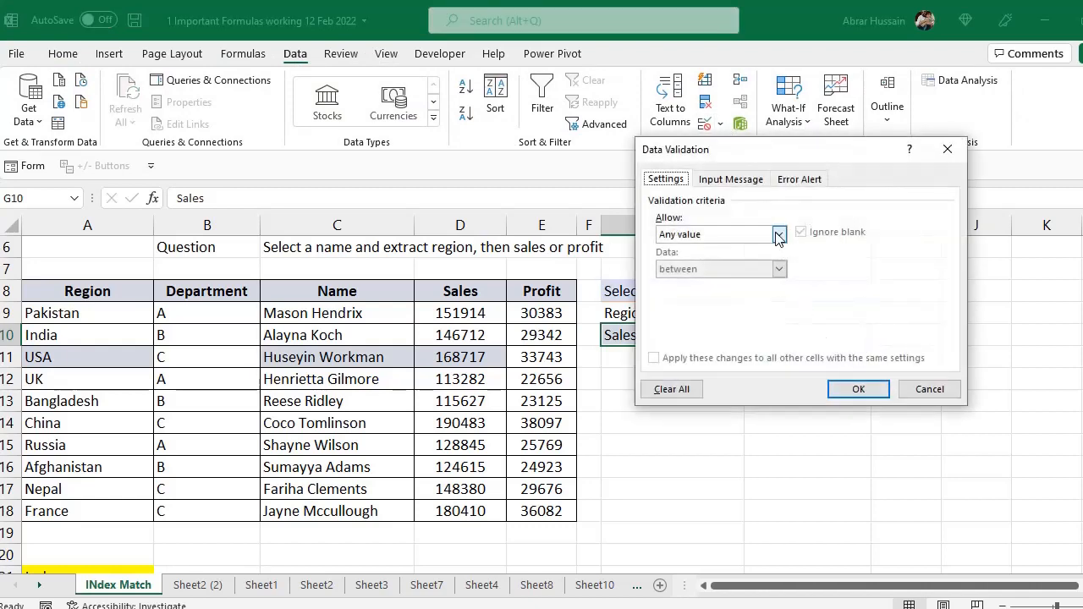
{"action": "left_click", "coordinate": [778, 235]}
{"action": "left_click", "coordinate": [725, 285]}
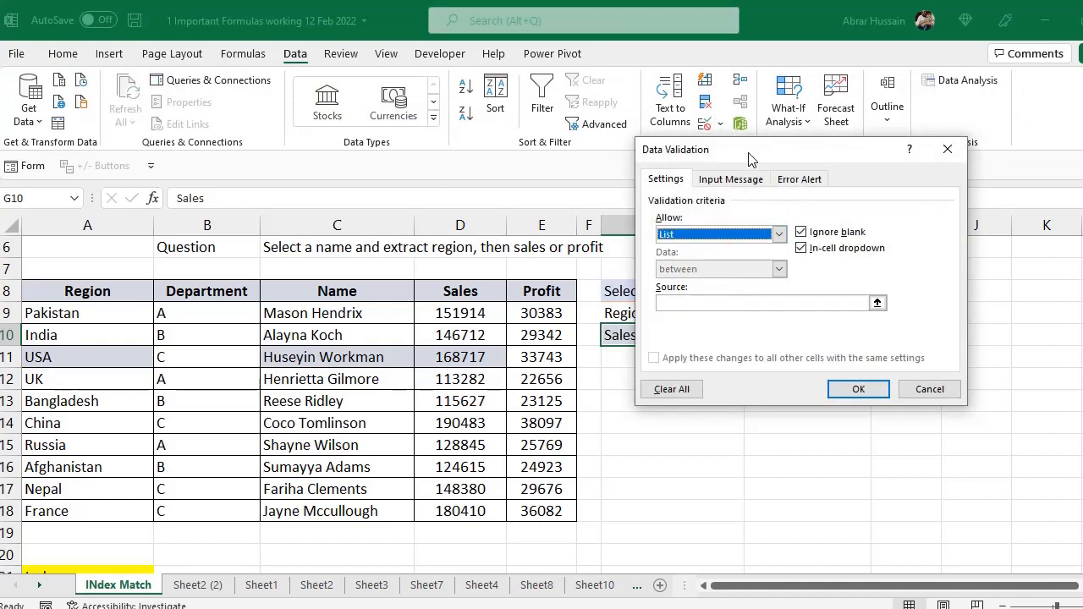
{"action": "left_click_drag", "start_coordinate": [749, 160], "coordinate": [868, 214]}
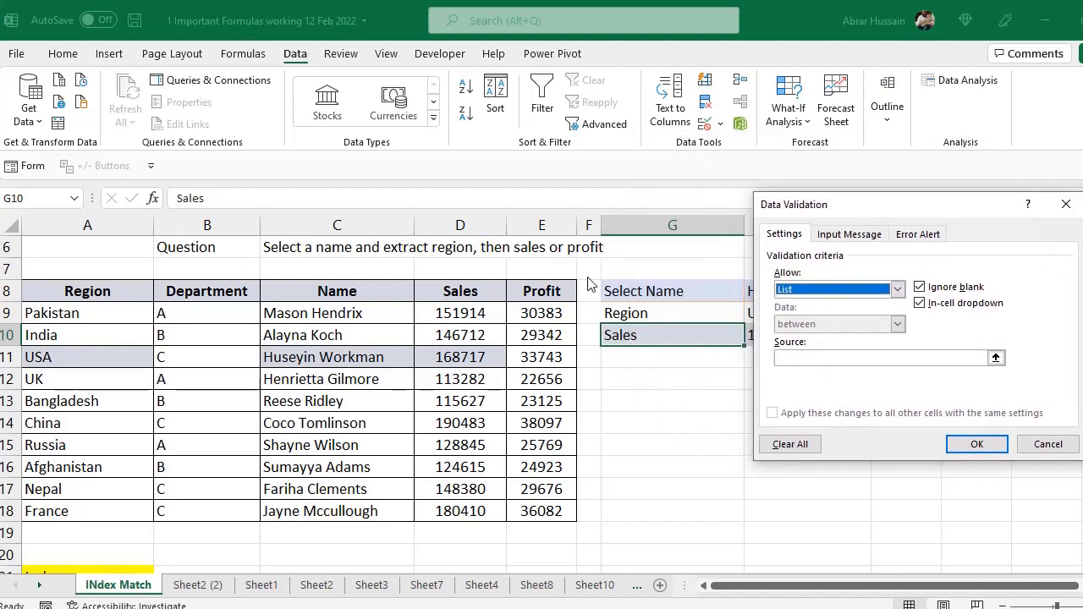
{"action": "left_click", "coordinate": [791, 357]}
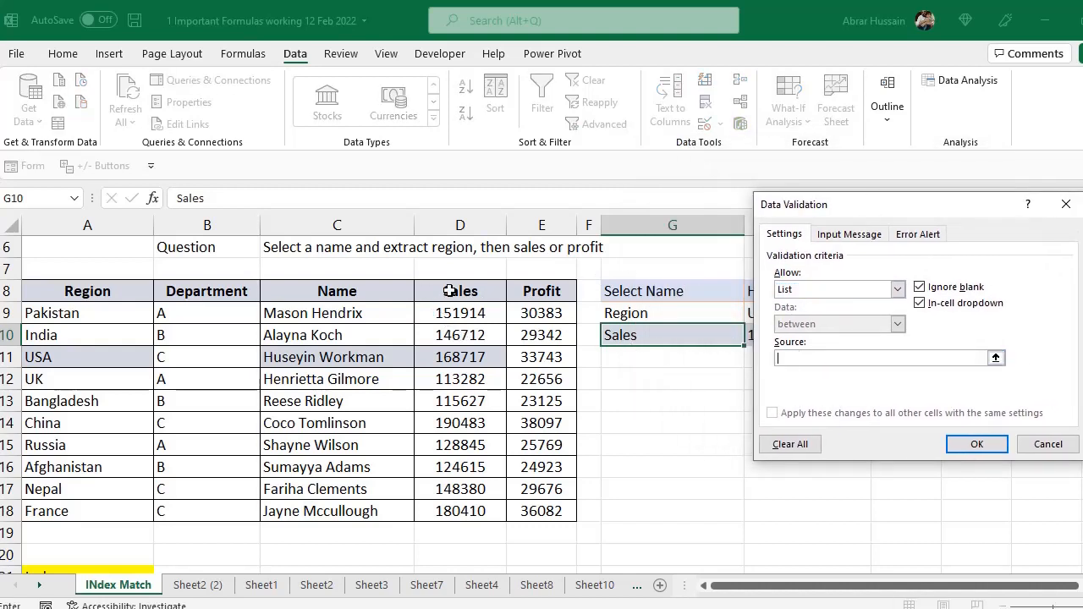
{"action": "left_click_drag", "start_coordinate": [450, 291], "coordinate": [523, 290]}
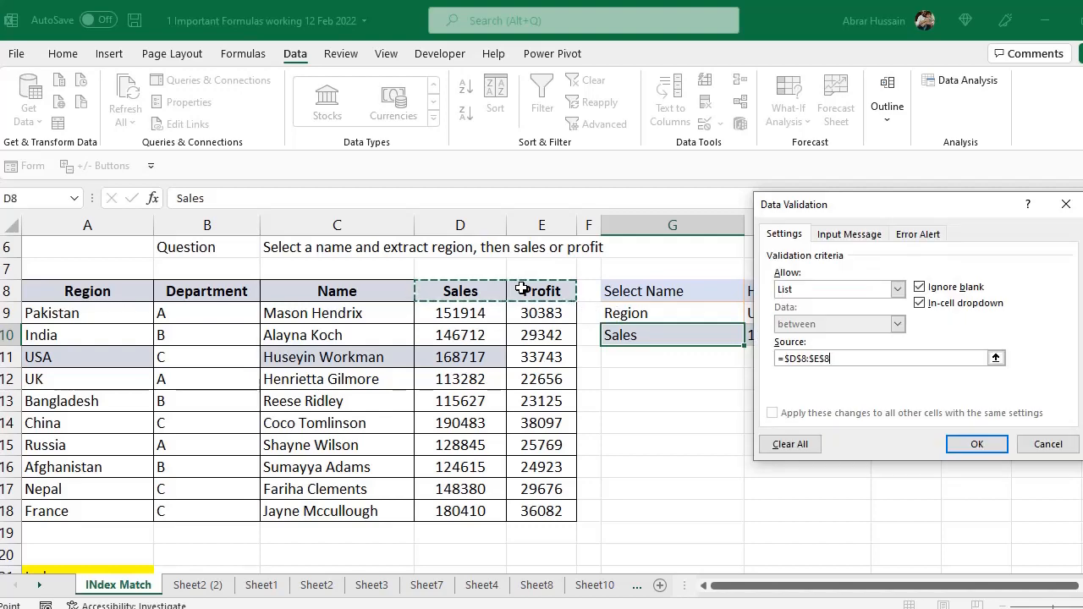
{"action": "left_click", "coordinate": [977, 444]}
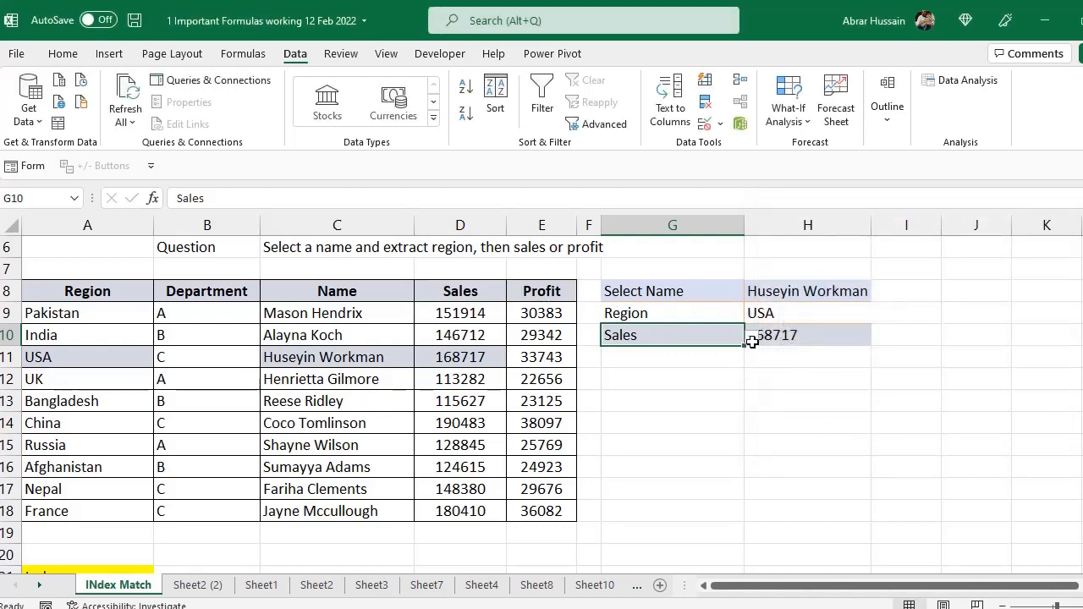
- Test the G10 dropdown by choosing Profit and switching back to Sales, checking the formula in H10
{"action": "left_click", "coordinate": [752, 339]}
{"action": "left_click", "coordinate": [586, 369]}
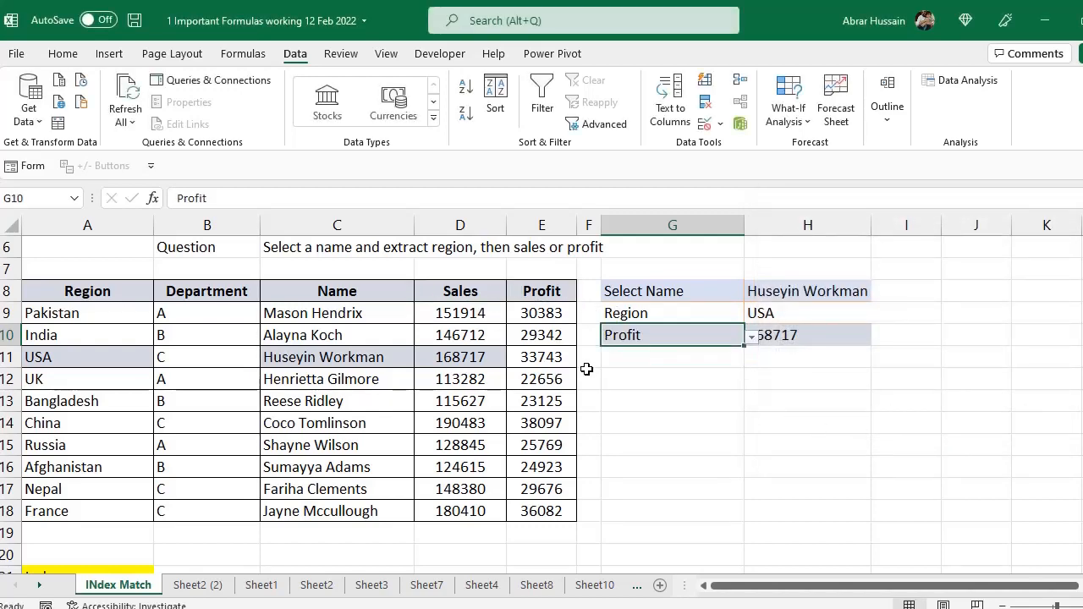
{"action": "left_click", "coordinate": [752, 336]}
{"action": "left_click", "coordinate": [691, 349]}
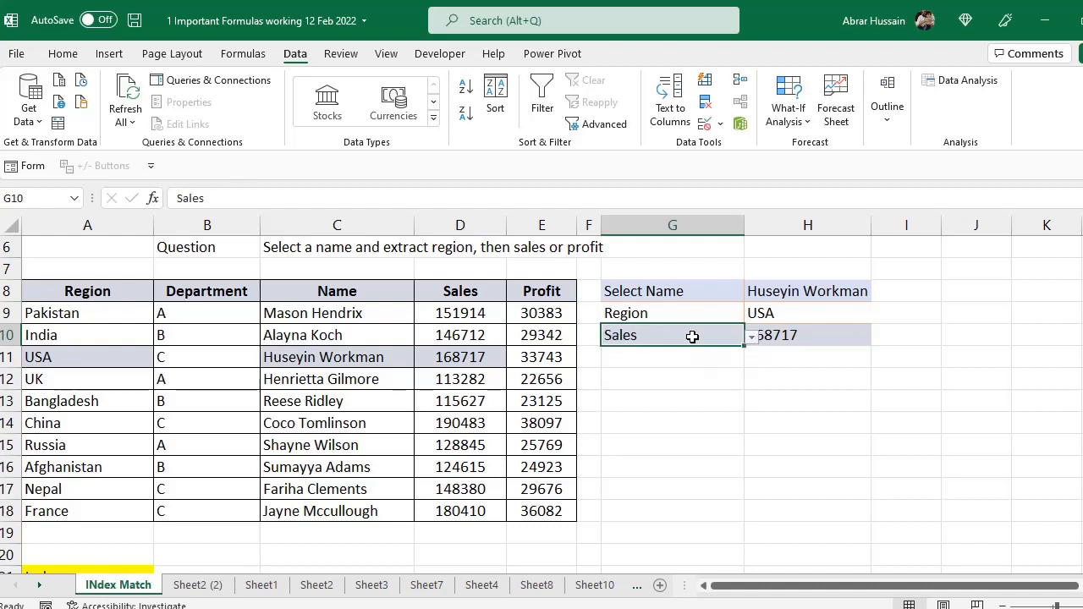
{"action": "left_click", "coordinate": [765, 337]}
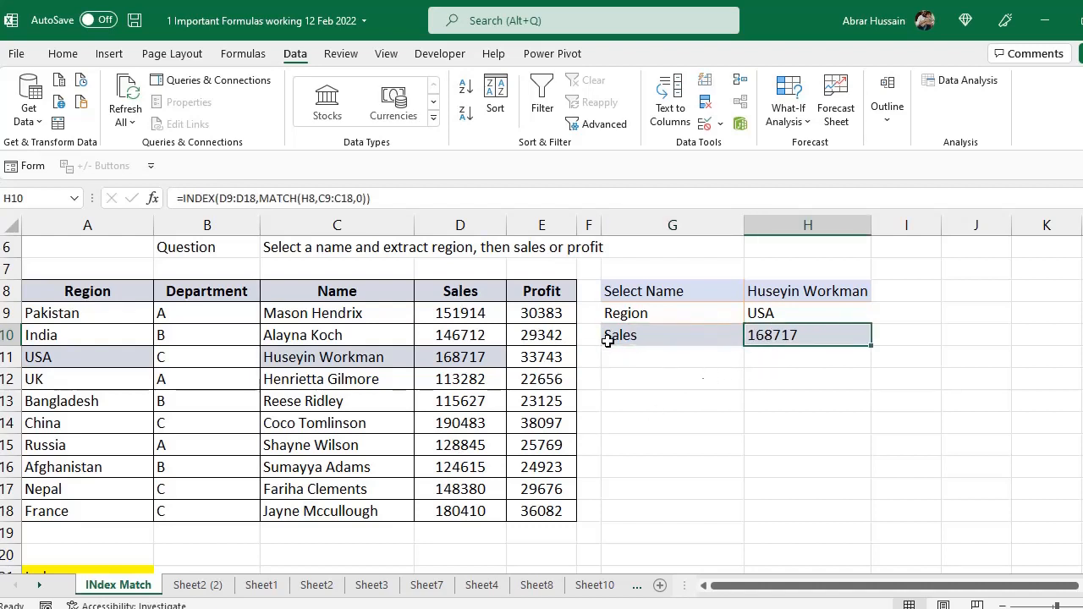
- Choose Profit from the dropdown list in G10
{"action": "left_click", "coordinate": [726, 336]}
{"action": "left_click", "coordinate": [751, 337]}
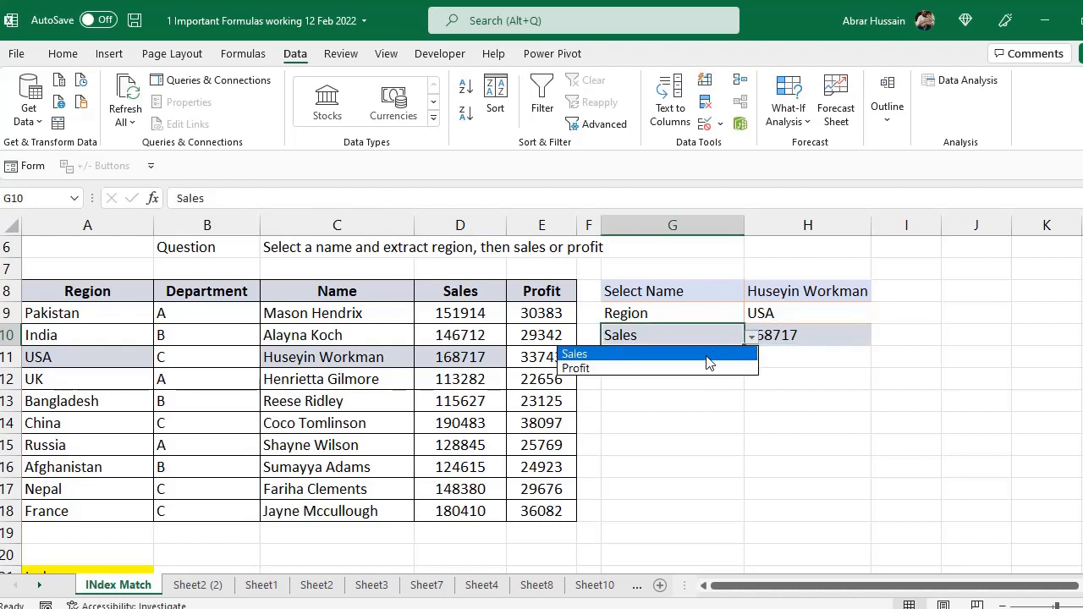
{"action": "left_click", "coordinate": [700, 368]}
- Extend the INDEX array in the H10 formula to D9:E18 so that it covers both sales and profit
{"action": "left_click", "coordinate": [768, 335]}
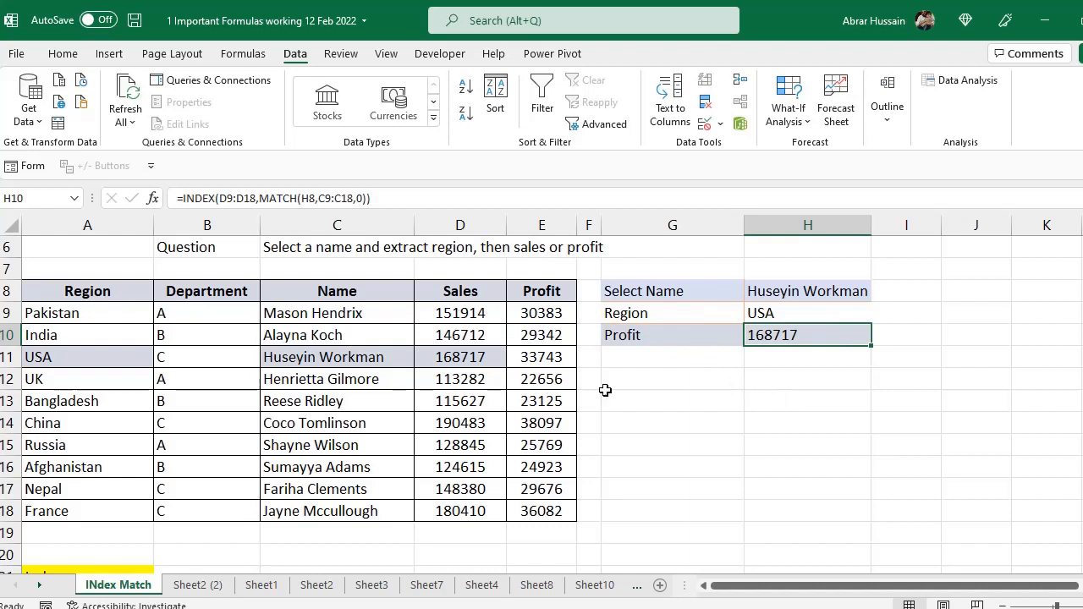
{"action": "key", "text": "F2"}
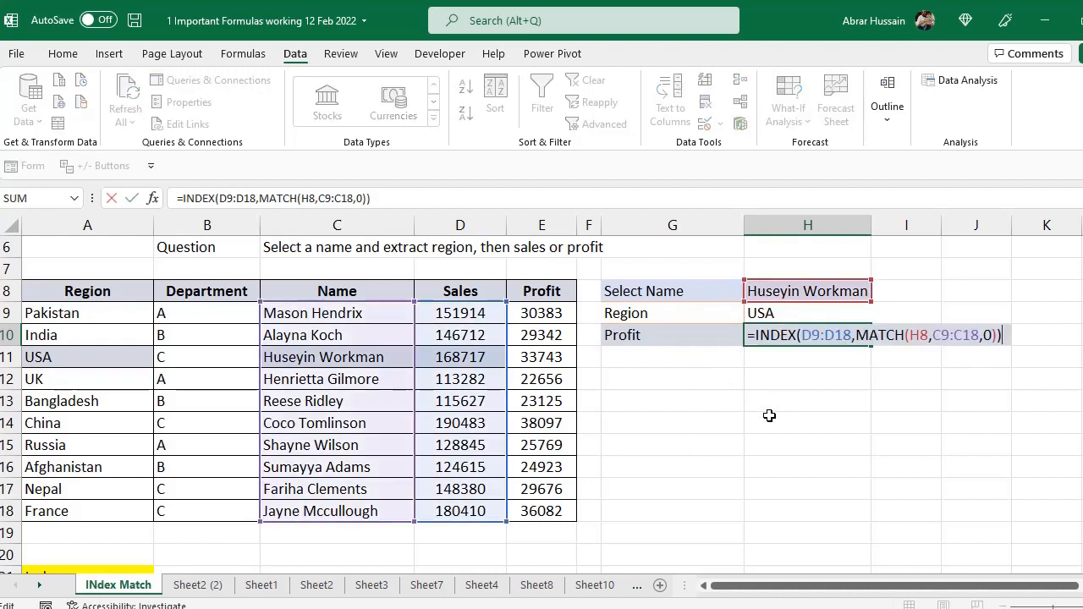
{"action": "left_click", "coordinate": [805, 336]}
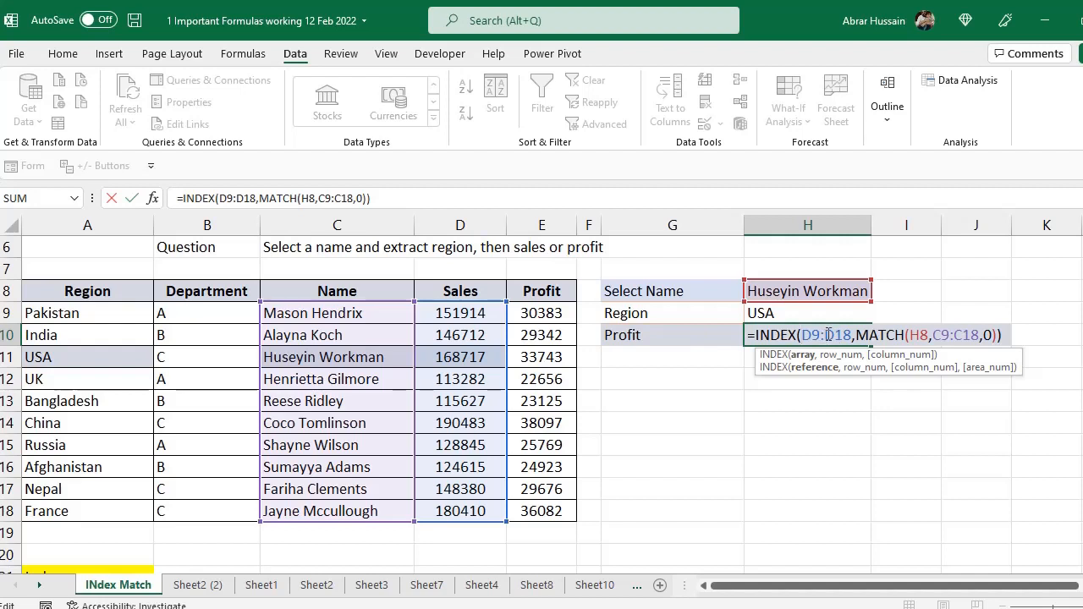
{"action": "left_click_drag", "start_coordinate": [828, 335], "coordinate": [853, 335]}
{"action": "left_click_drag", "start_coordinate": [527, 513], "coordinate": [553, 512]}
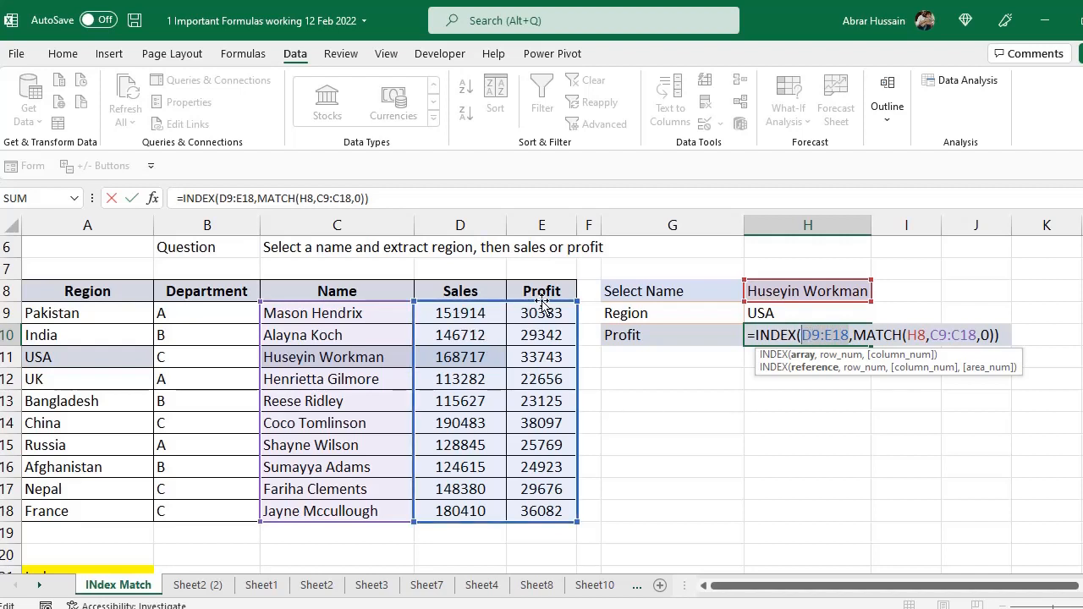
- Add MATCH(G10,D8:E8,0) as the column number argument of the INDEX formula in H10
{"action": "left_click", "coordinate": [851, 335]}
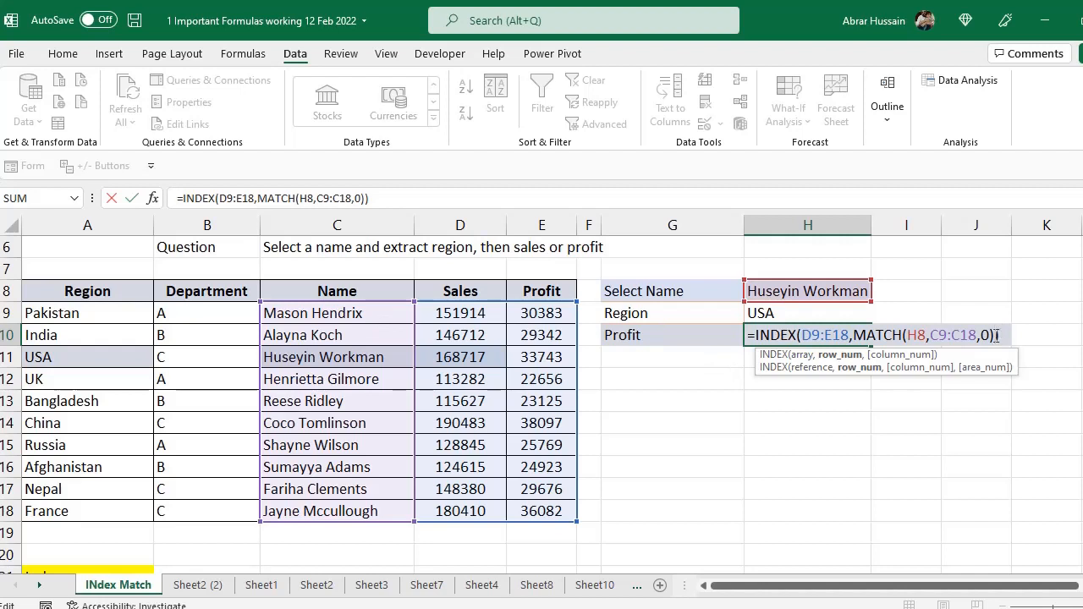
{"action": "key", "text": "BackSpace"}
{"action": "type", "text": ","}
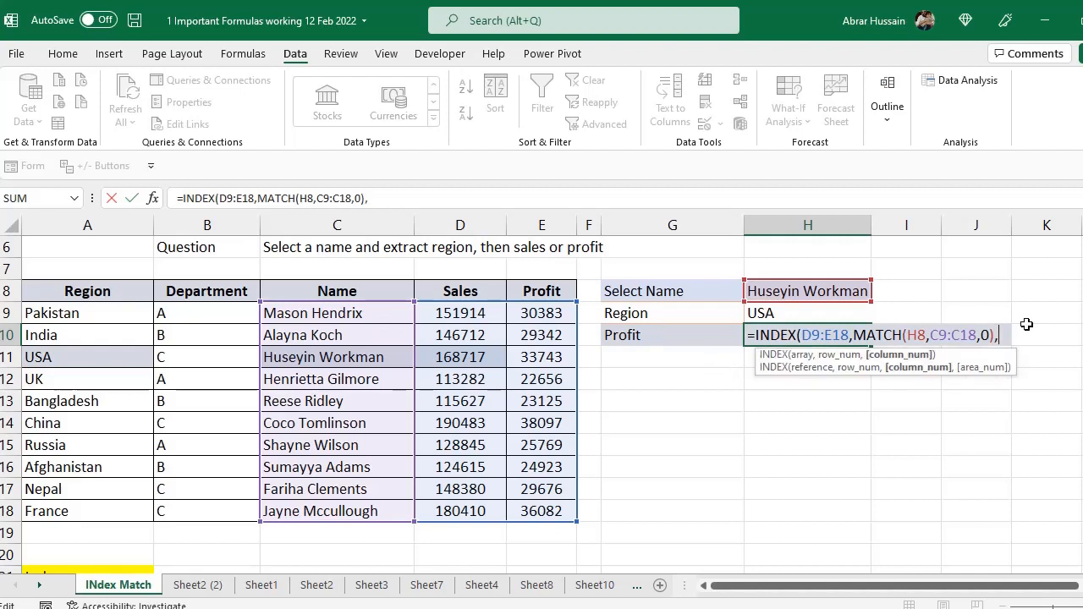
{"action": "type", "text": "Matc"}
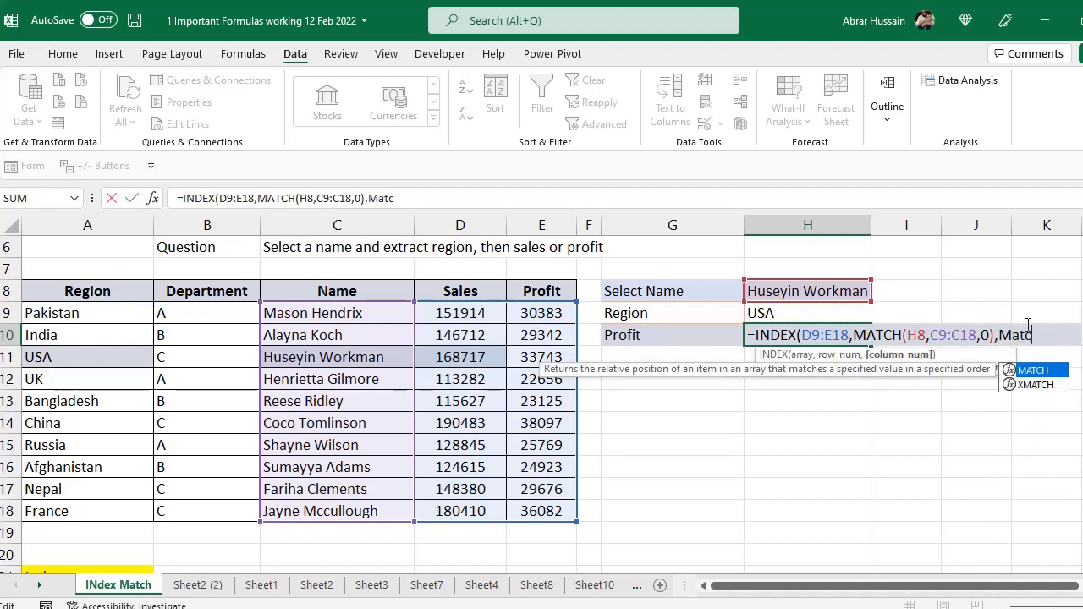
{"action": "type", "text": "h("}
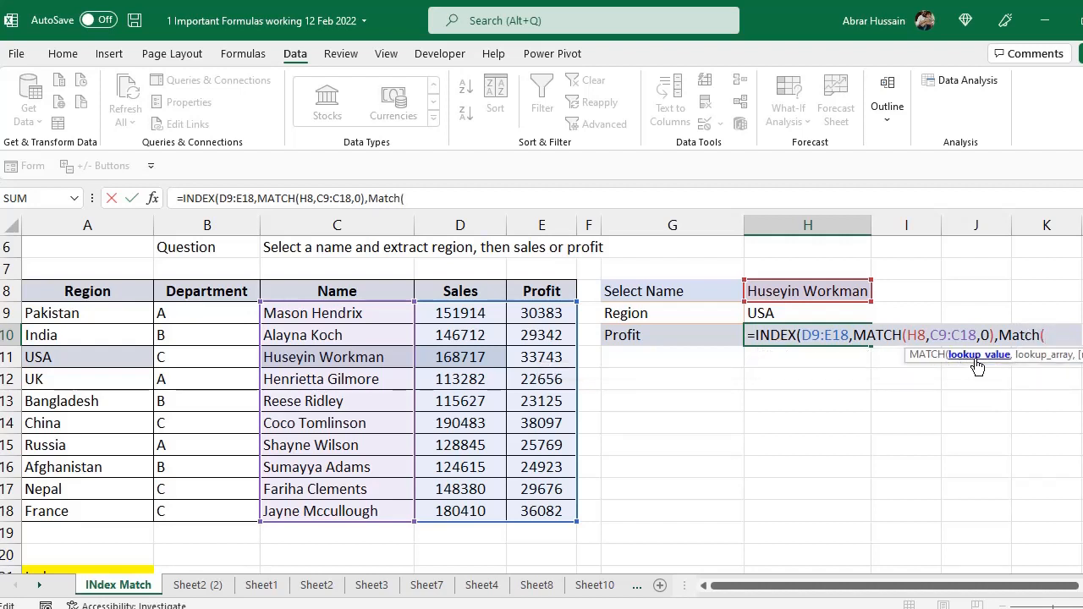
{"action": "left_click", "coordinate": [625, 338]}
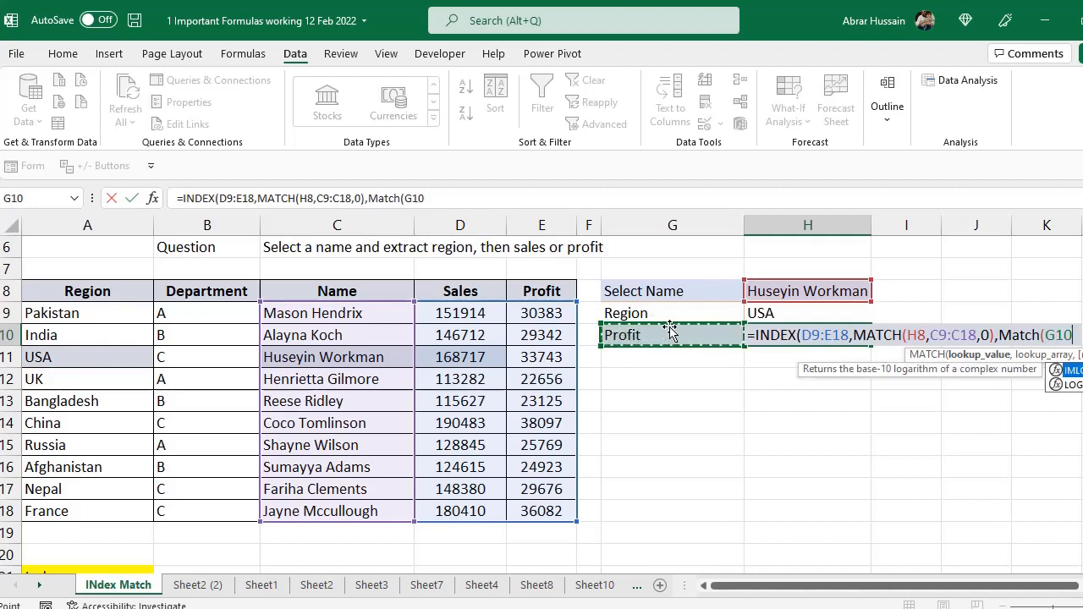
{"action": "type", "text": ","}
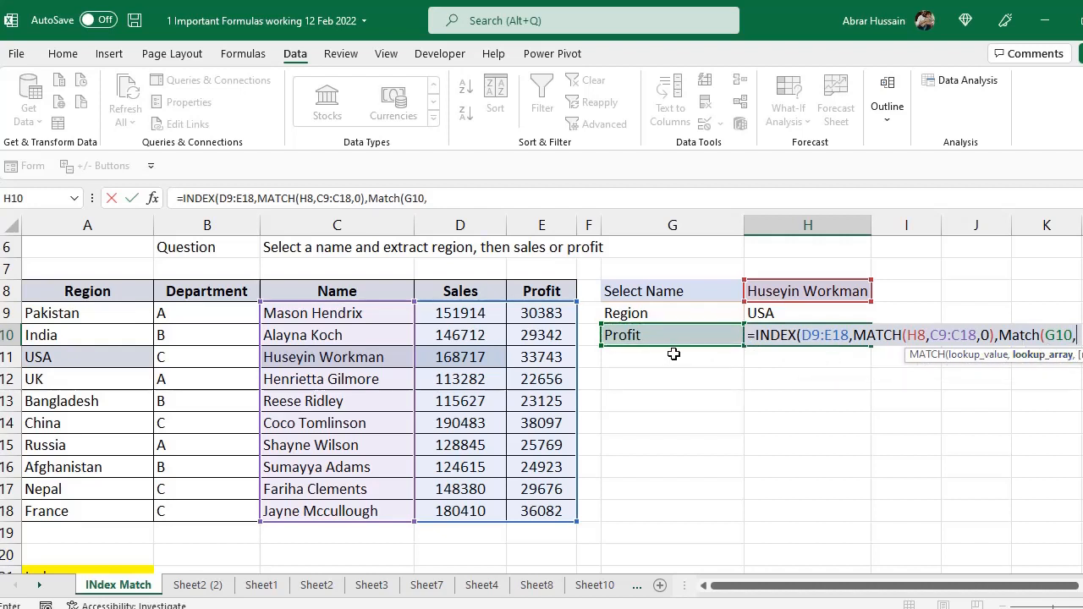
{"action": "left_click", "coordinate": [462, 291]}
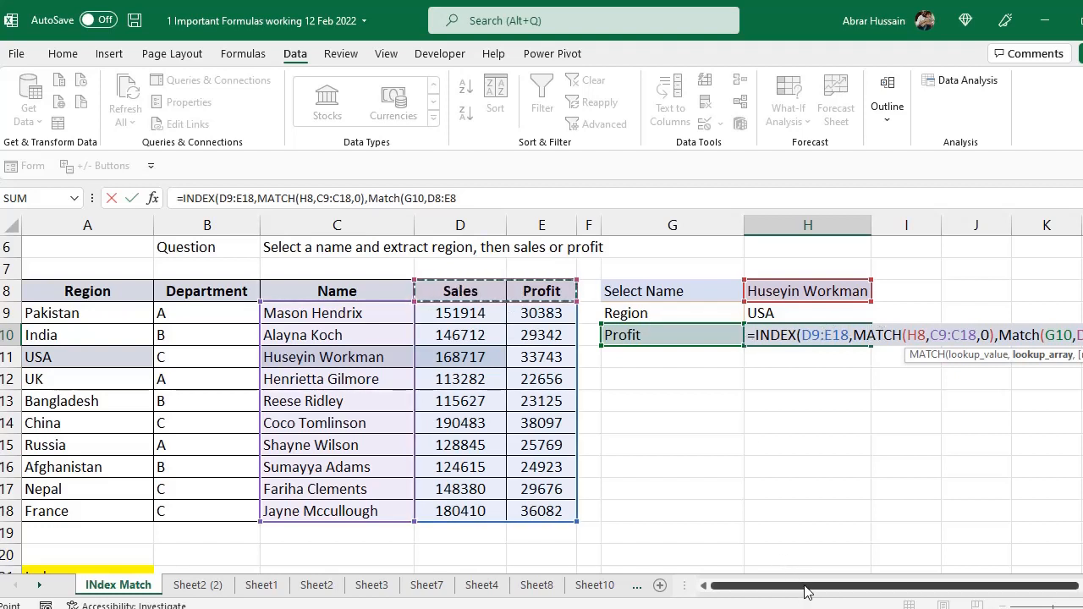
{"action": "left_click_drag", "start_coordinate": [808, 592], "coordinate": [894, 592]}
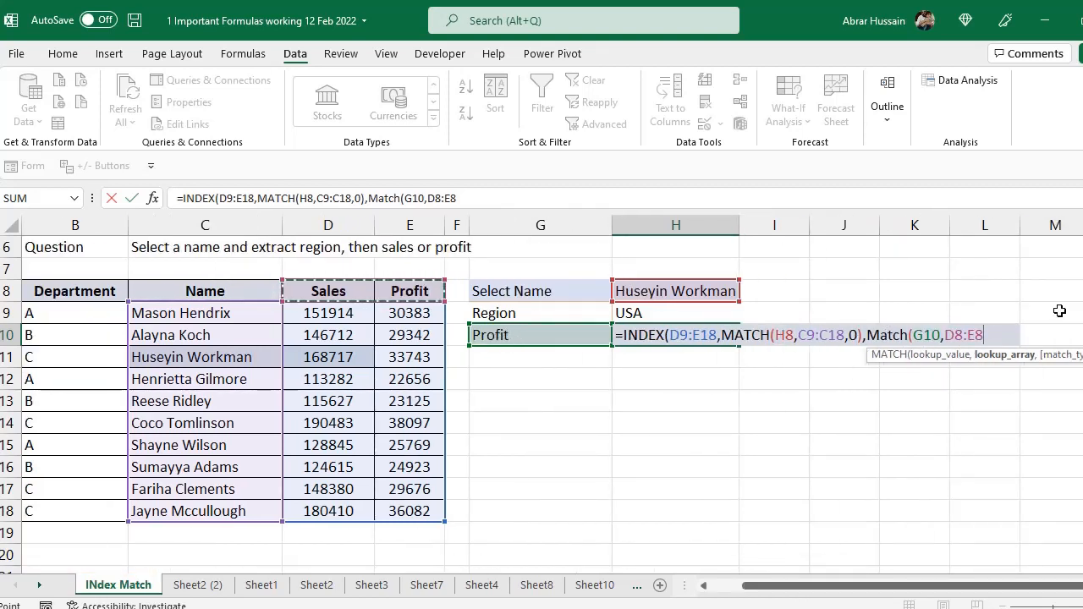
{"action": "type", "text": ","}
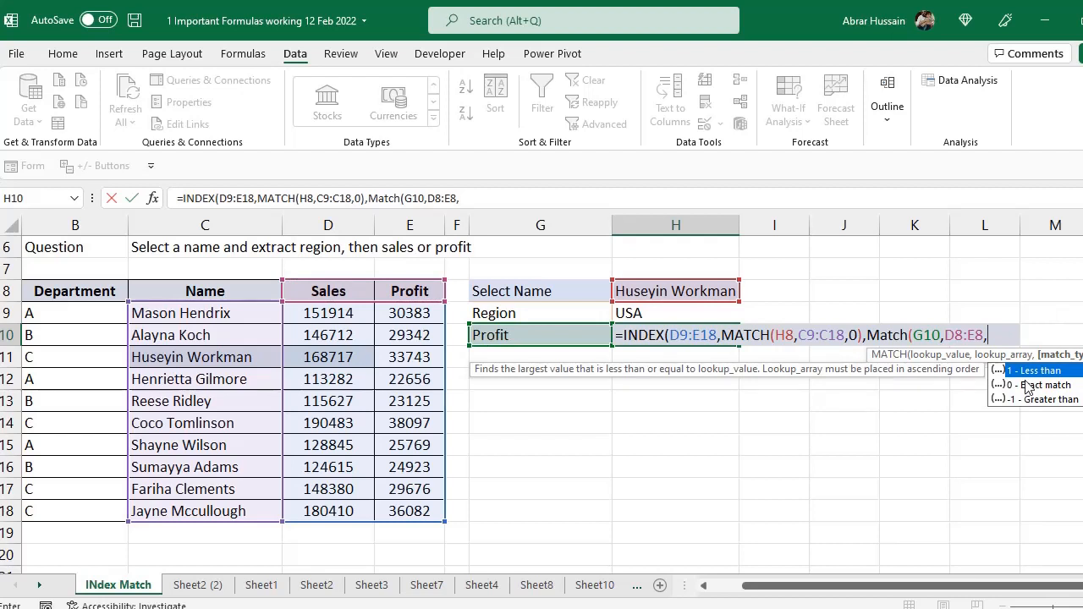
{"action": "type", "text": "0)"}
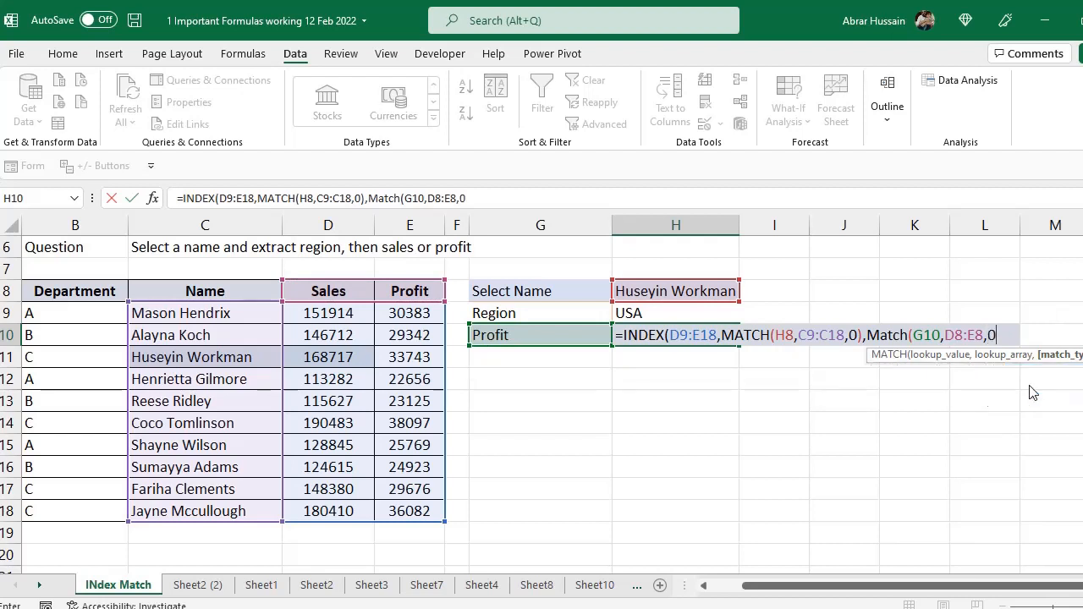
{"action": "type", "text": ")"}
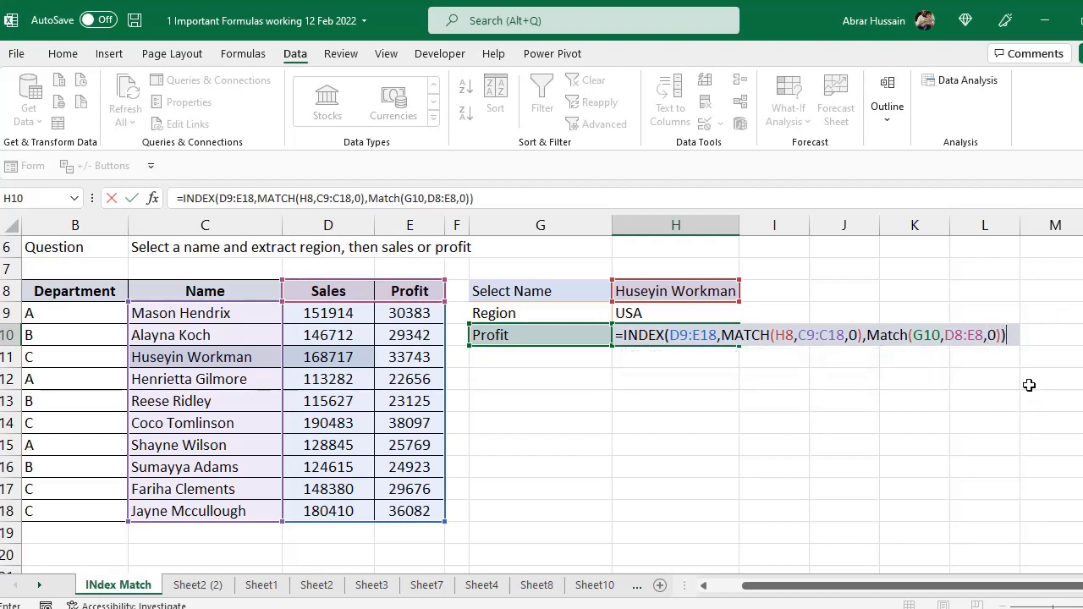
{"action": "key", "text": "Return"}
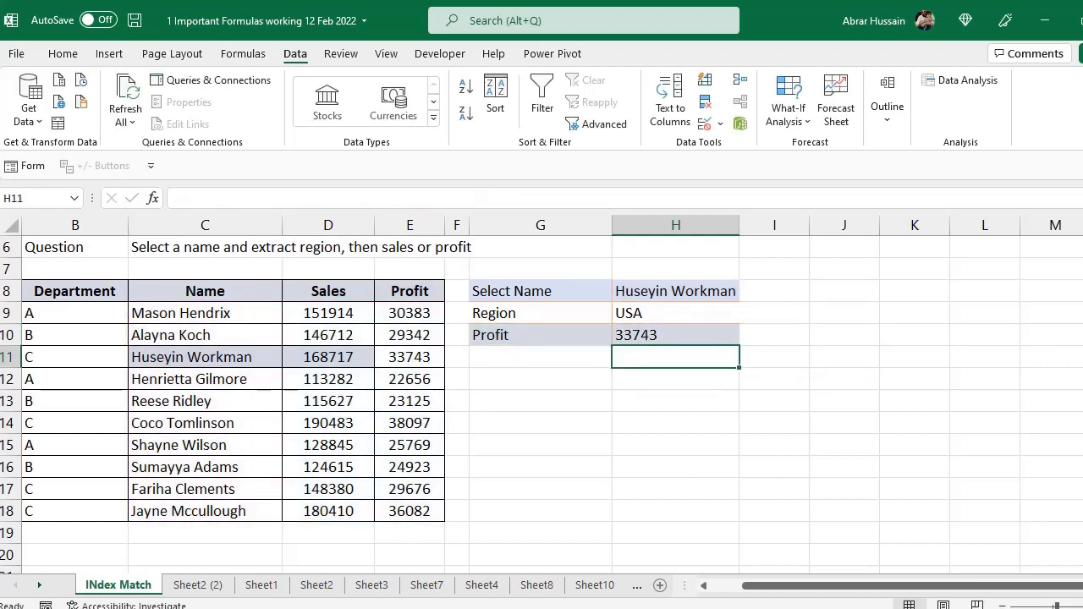
{"action": "key", "text": "Up"}
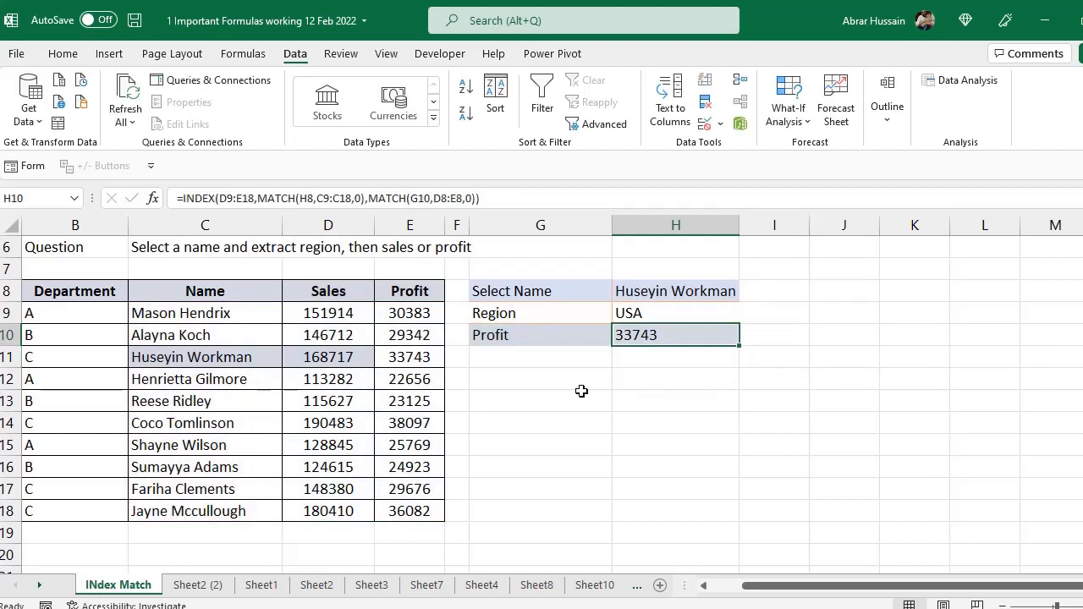
- Highlight the profit cell E11 with the same fill colour as the sales cell D11 in that record
{"action": "left_click", "coordinate": [152, 357]}
{"action": "left_click_drag", "start_coordinate": [753, 587], "coordinate": [692, 592]}
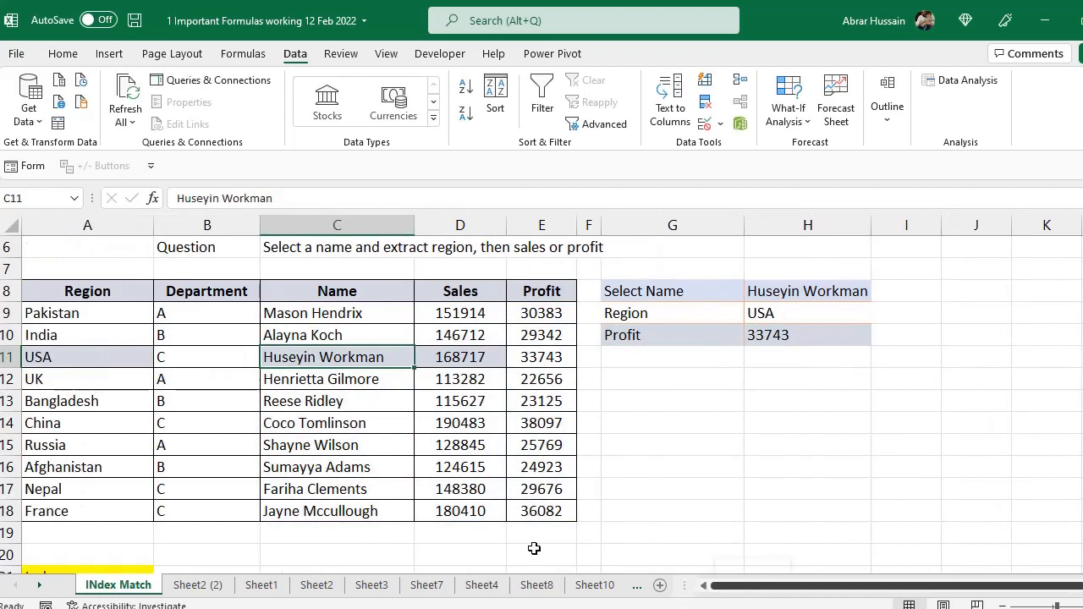
{"action": "left_click", "coordinate": [29, 361], "text": "ctrl"}
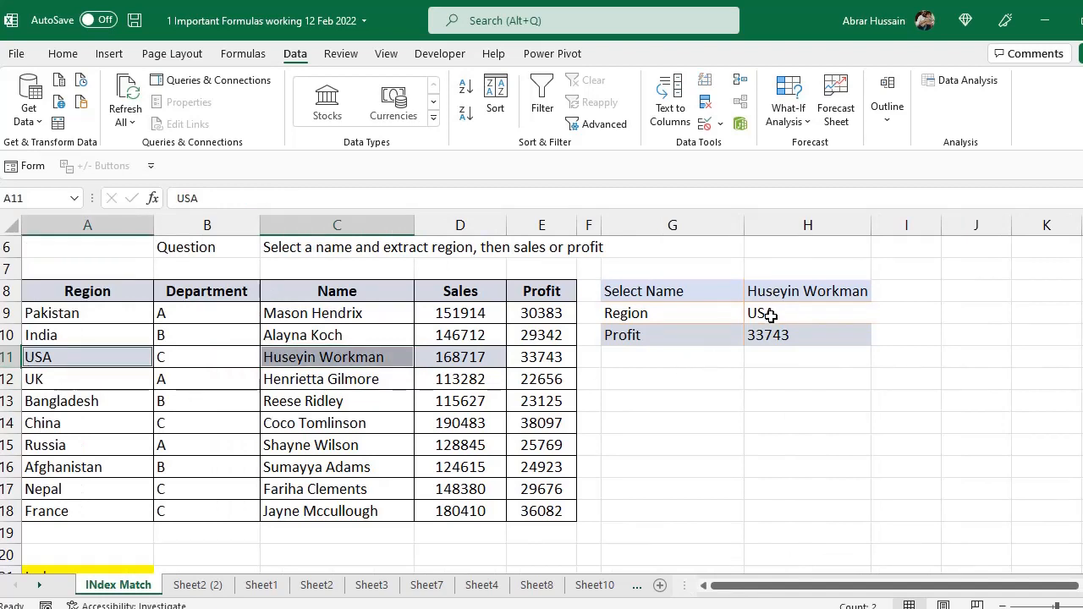
{"action": "left_click", "coordinate": [474, 359]}
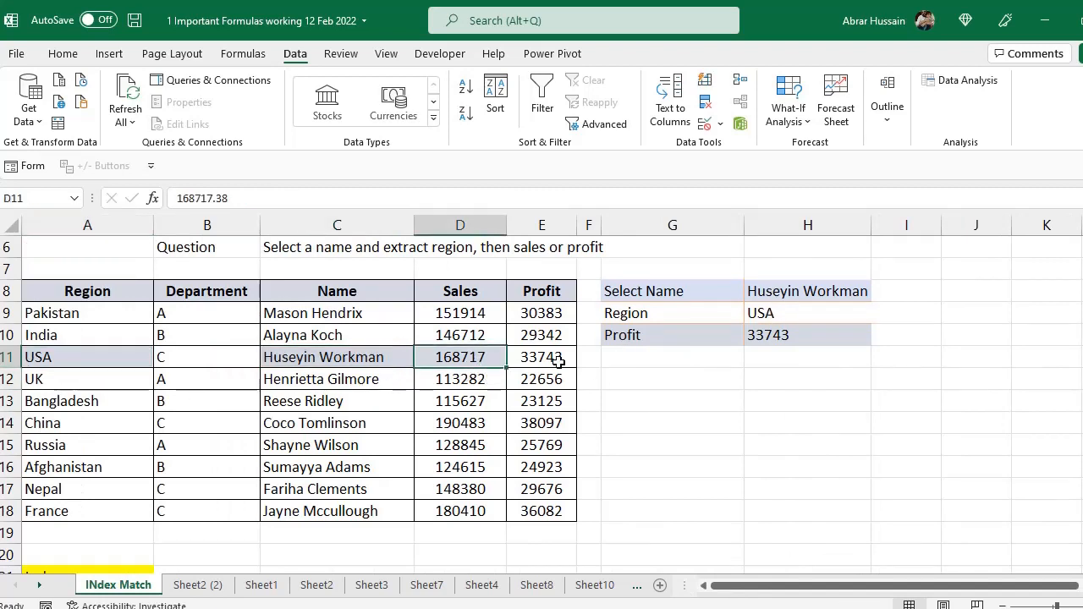
{"action": "left_click", "coordinate": [554, 355], "text": "ctrl"}
{"action": "left_click", "coordinate": [74, 53]}
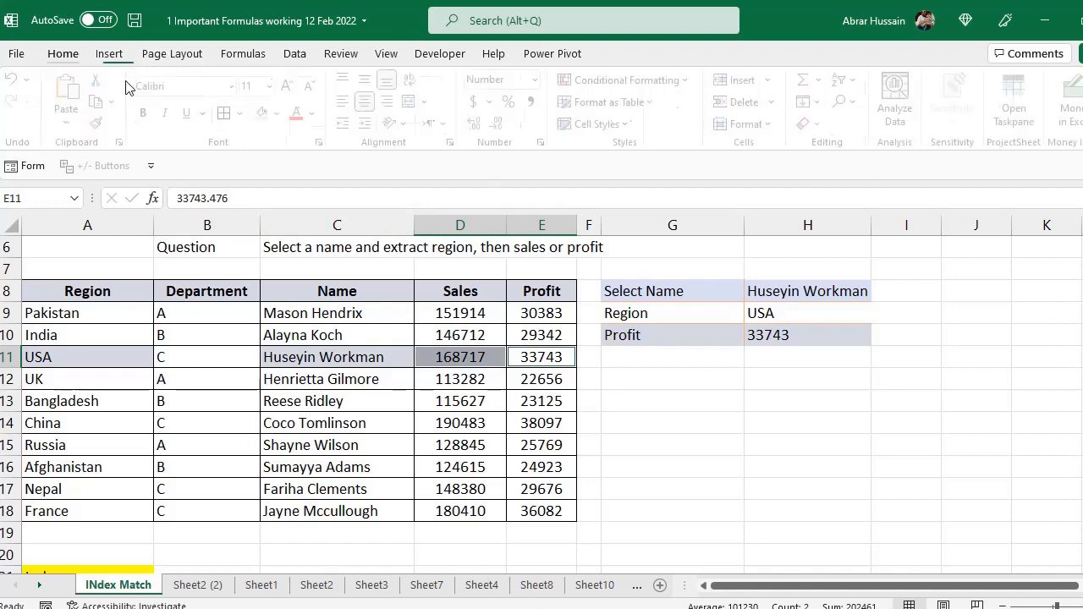
- Test the two-way lookup by switching G10 to Sales and back to Profit, comparing H10 with the values in row 11
{"action": "left_click", "coordinate": [686, 336]}
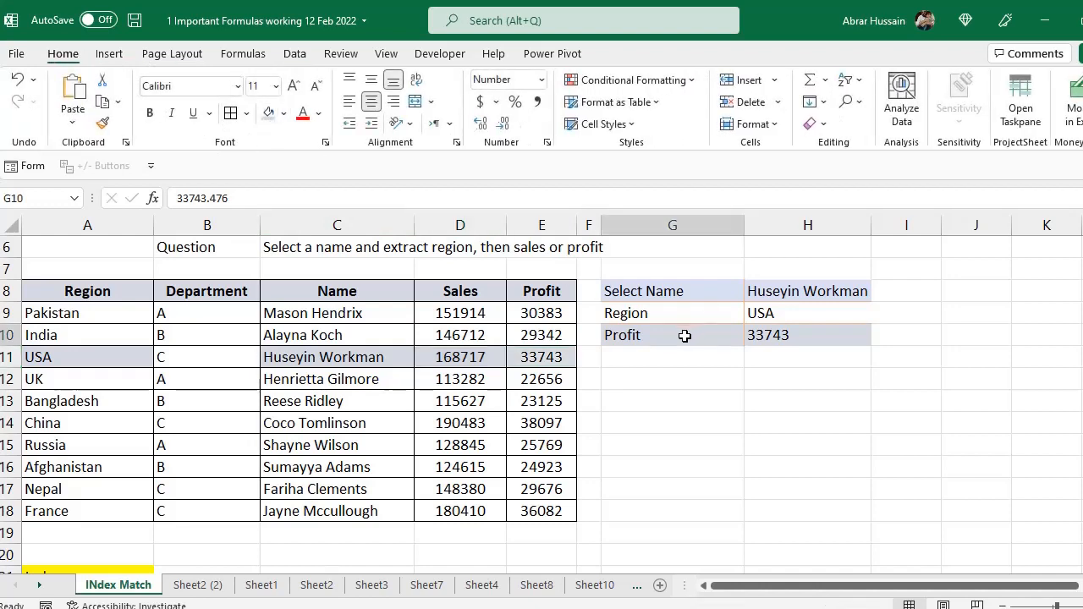
{"action": "left_click", "coordinate": [750, 339]}
{"action": "left_click", "coordinate": [712, 354]}
{"action": "left_click", "coordinate": [796, 339]}
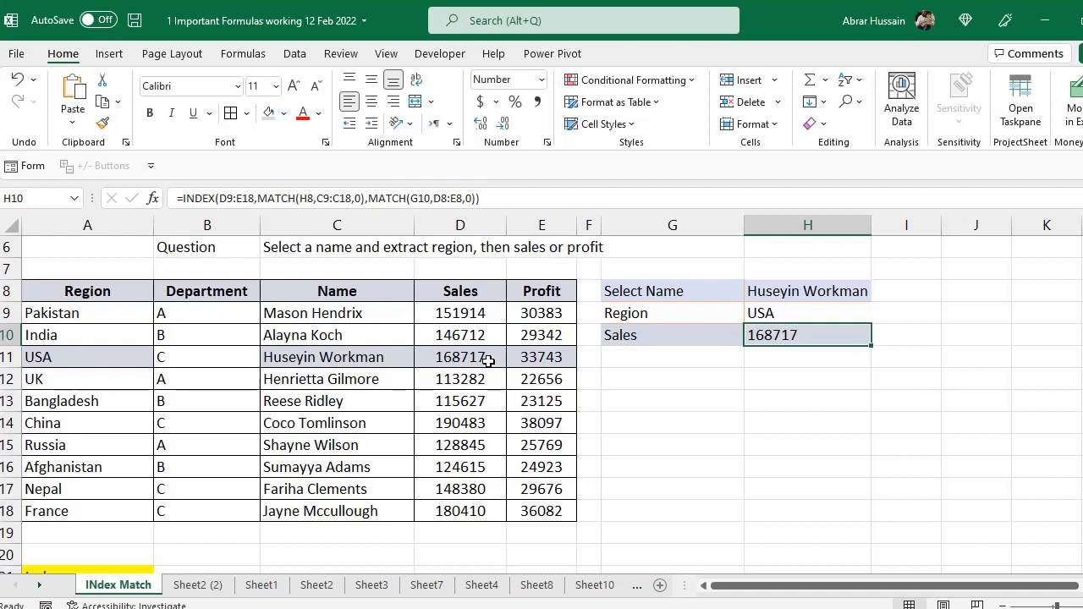
{"action": "left_click", "coordinate": [626, 336]}
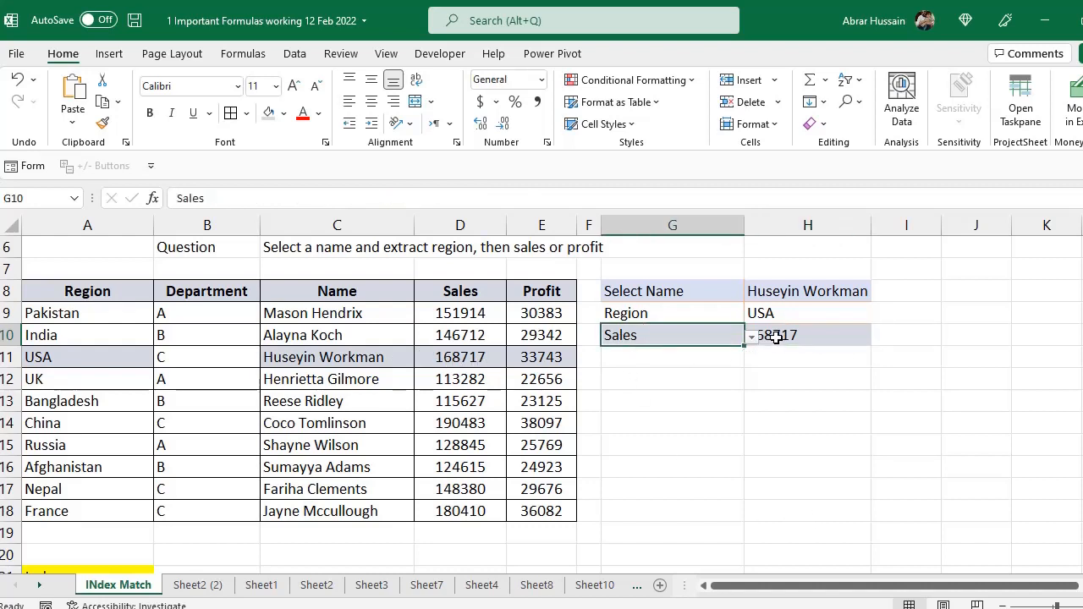
{"action": "left_click", "coordinate": [751, 337]}
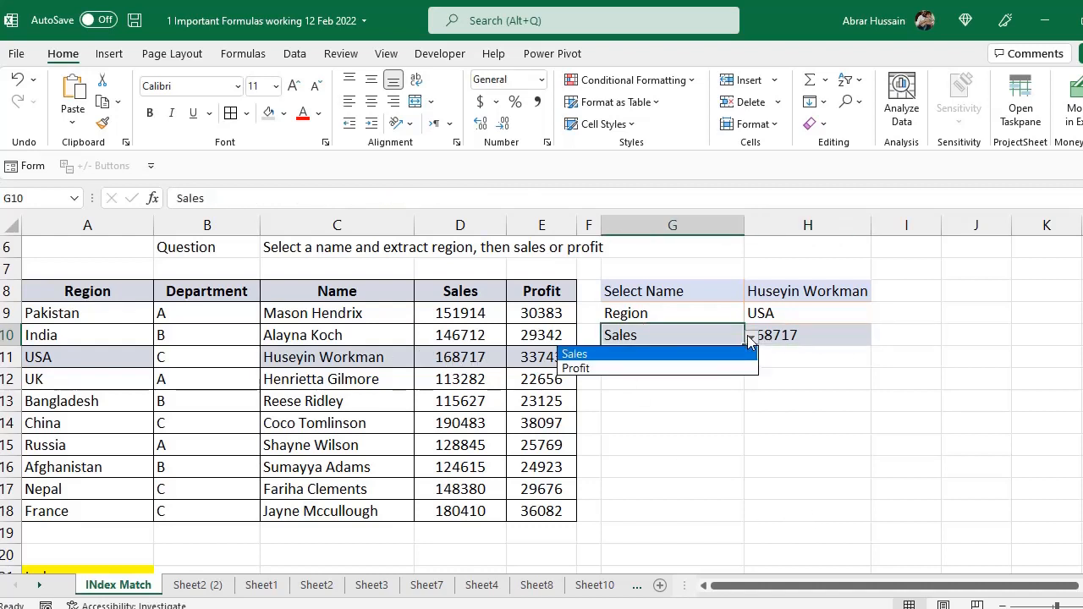
{"action": "left_click", "coordinate": [708, 366]}
{"action": "left_click", "coordinate": [817, 341]}
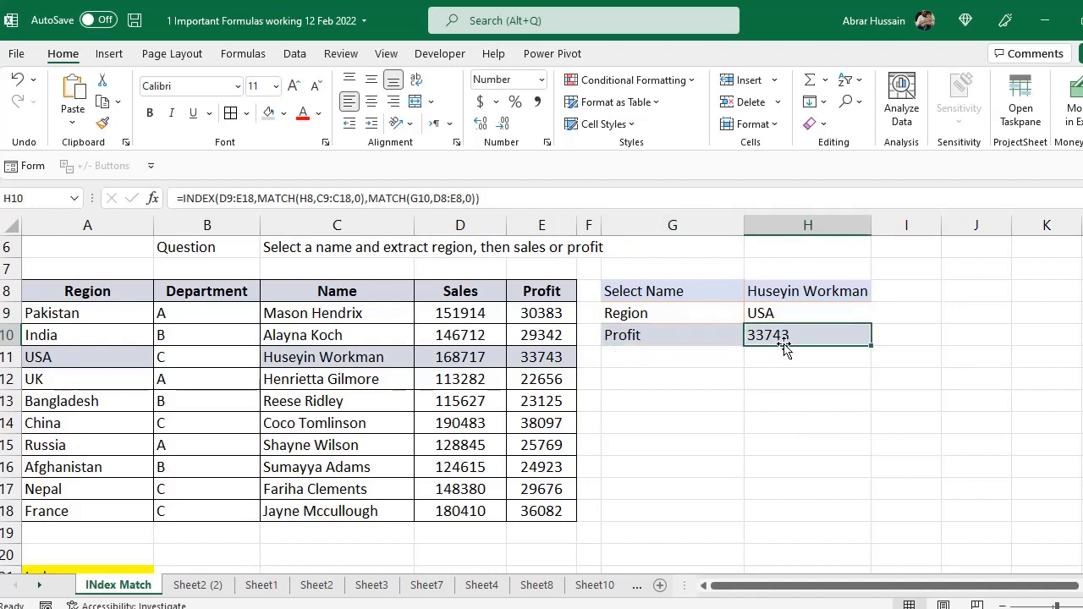
{"action": "left_click", "coordinate": [547, 355]}
{"action": "left_click", "coordinate": [652, 337]}
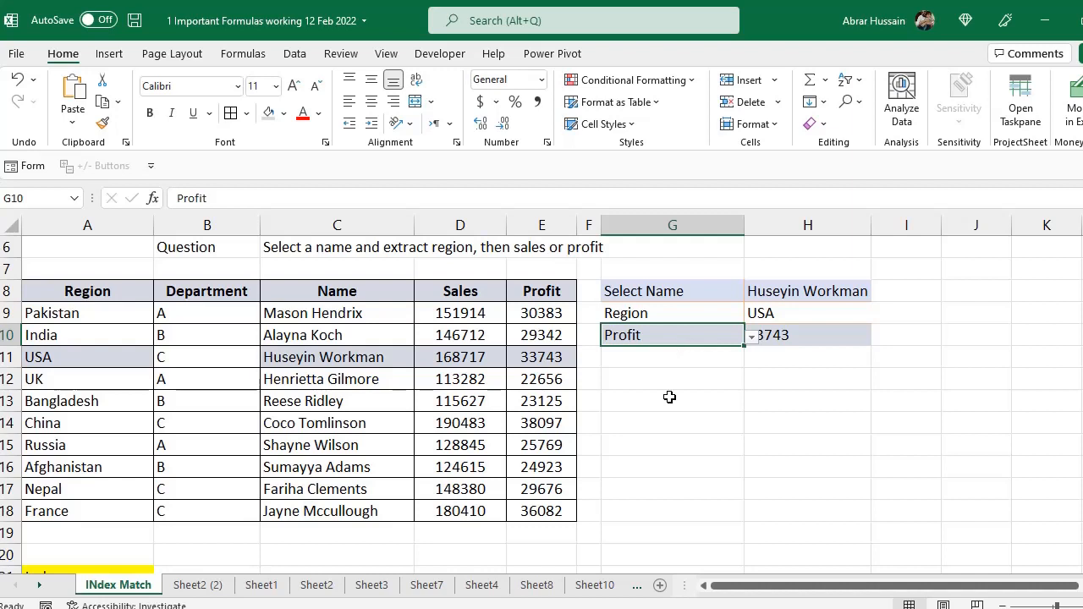
- Review the region formula in H9 and the two-way INDEX and MATCH formula in H10, leaving both unchanged
{"action": "left_click", "coordinate": [809, 385]}
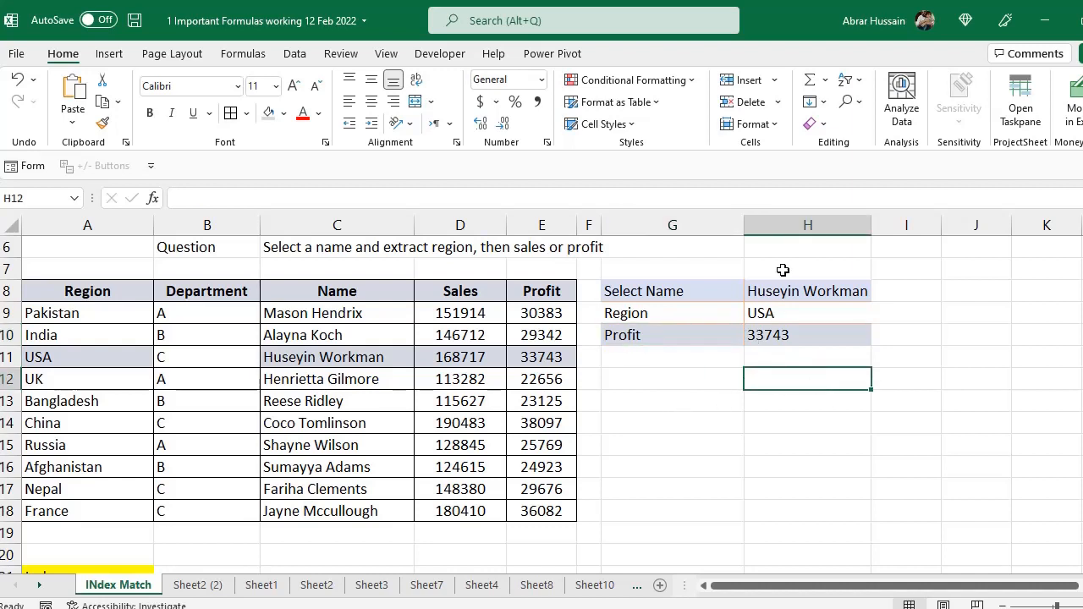
{"action": "left_click", "coordinate": [793, 299]}
{"action": "left_click", "coordinate": [770, 312]}
{"action": "double_click", "coordinate": [777, 314]}
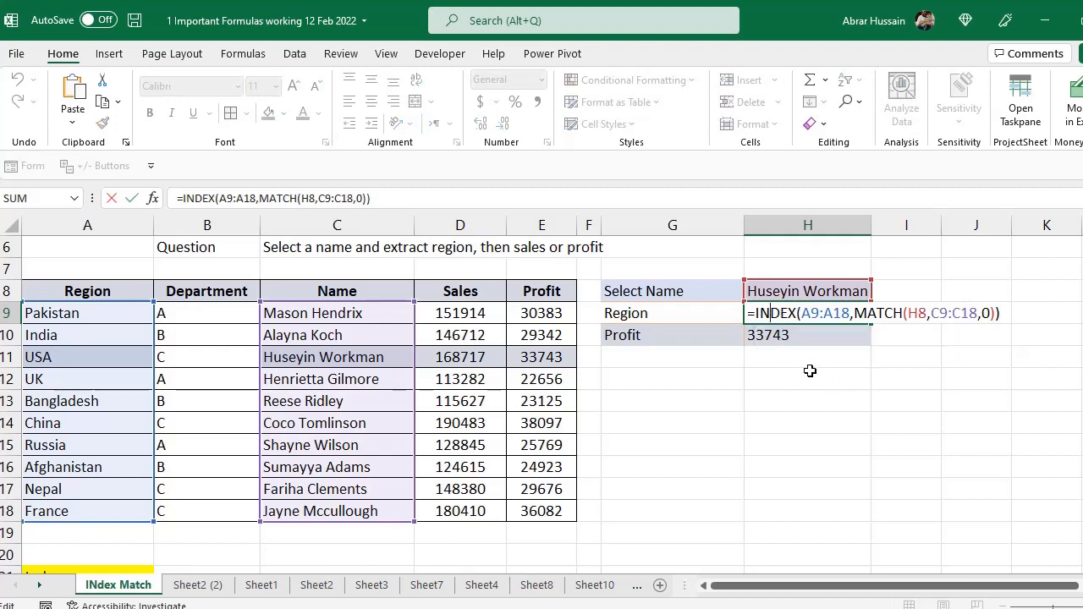
{"action": "left_click", "coordinate": [774, 334]}
{"action": "double_click", "coordinate": [773, 335]}
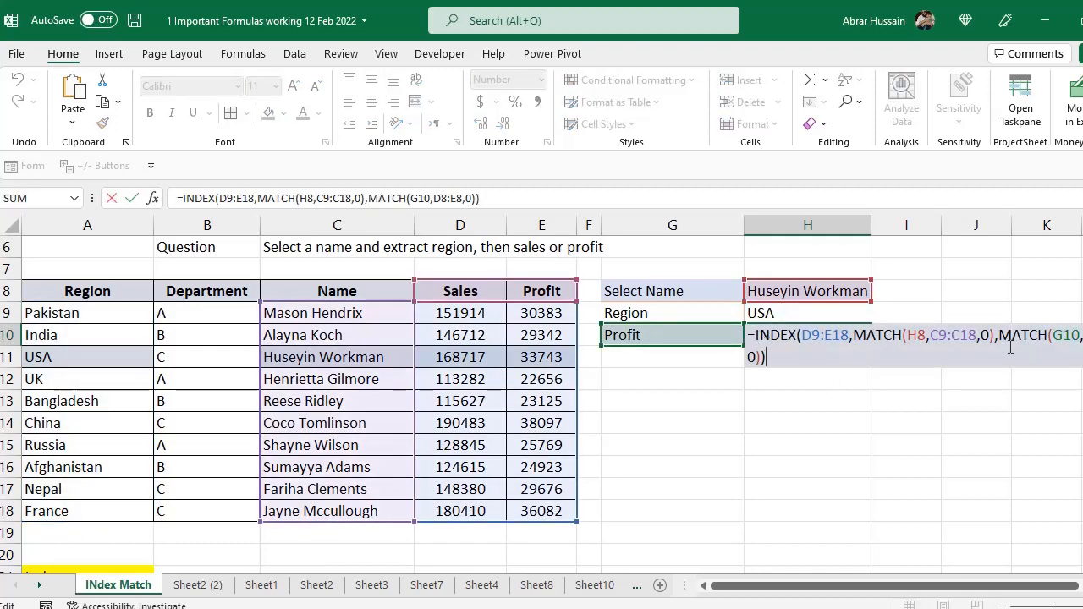
{"action": "key", "text": "Escape"}
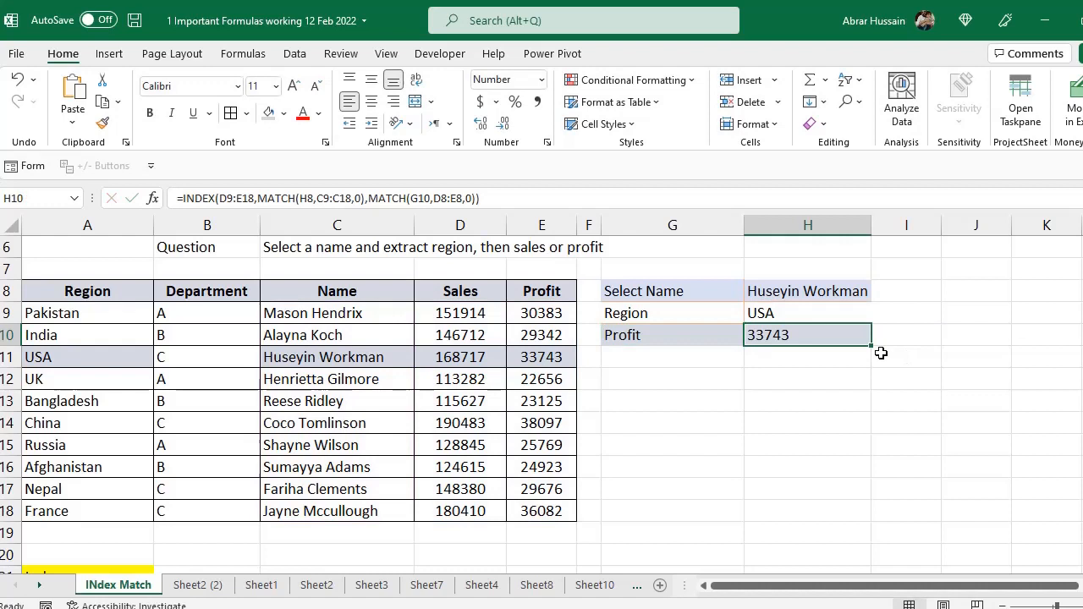
{"action": "double_click", "coordinate": [788, 336]}
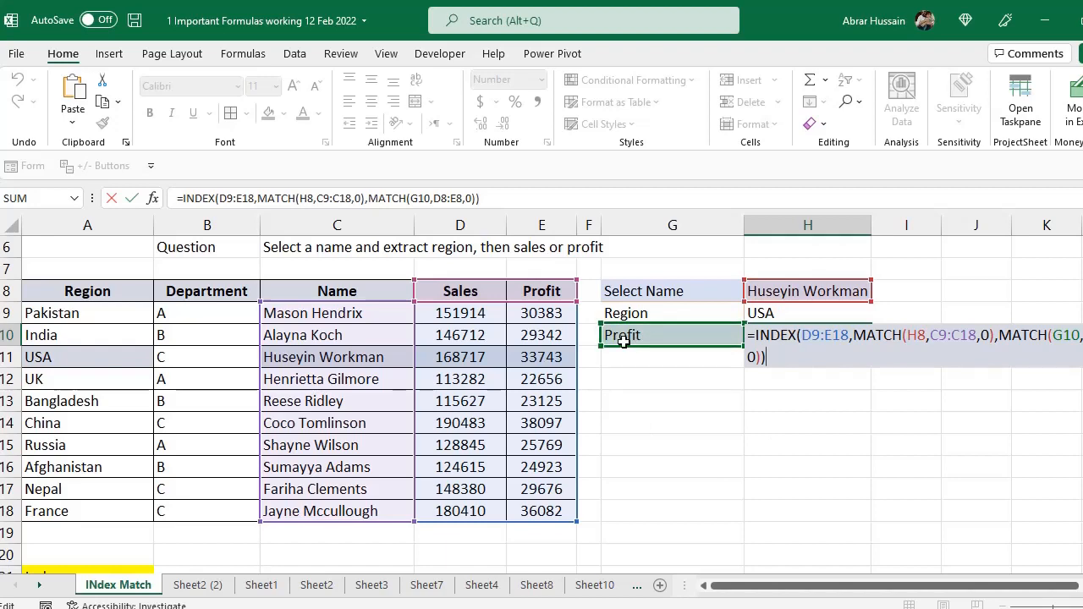
{"action": "key", "text": "ctrl+Return"}
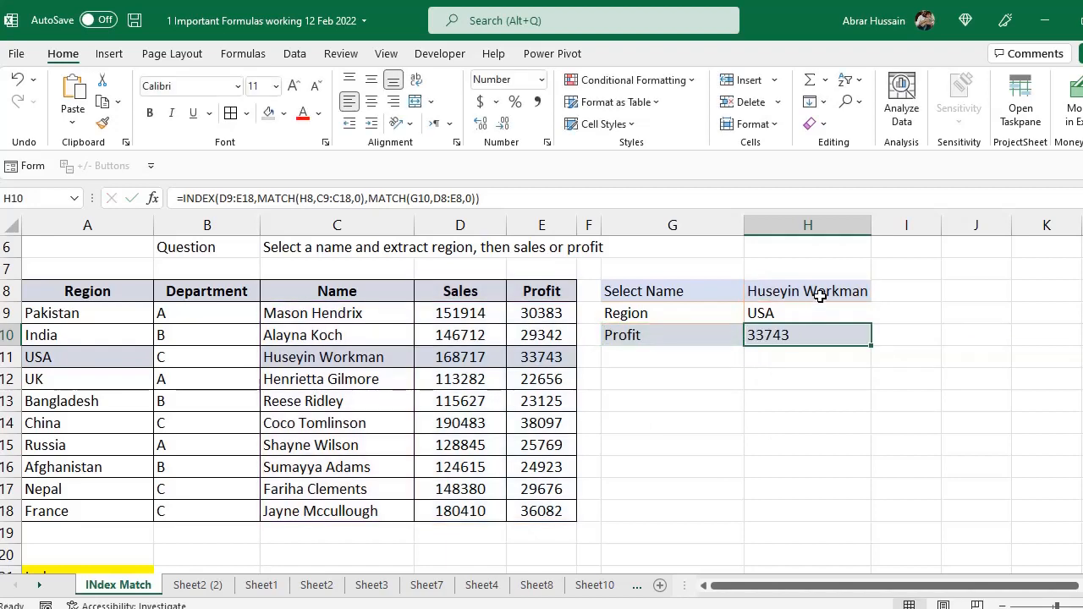
- Select the name from row 13 of the table in the H8 dropdown
{"action": "left_click", "coordinate": [821, 292]}
{"action": "left_click", "coordinate": [880, 292]}
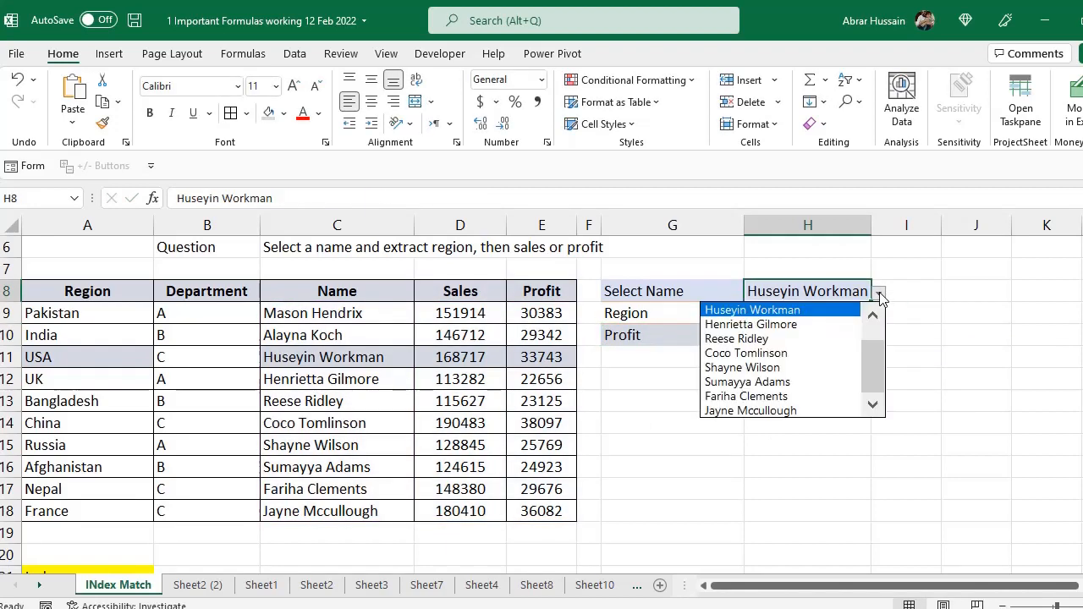
{"action": "left_click", "coordinate": [764, 338]}
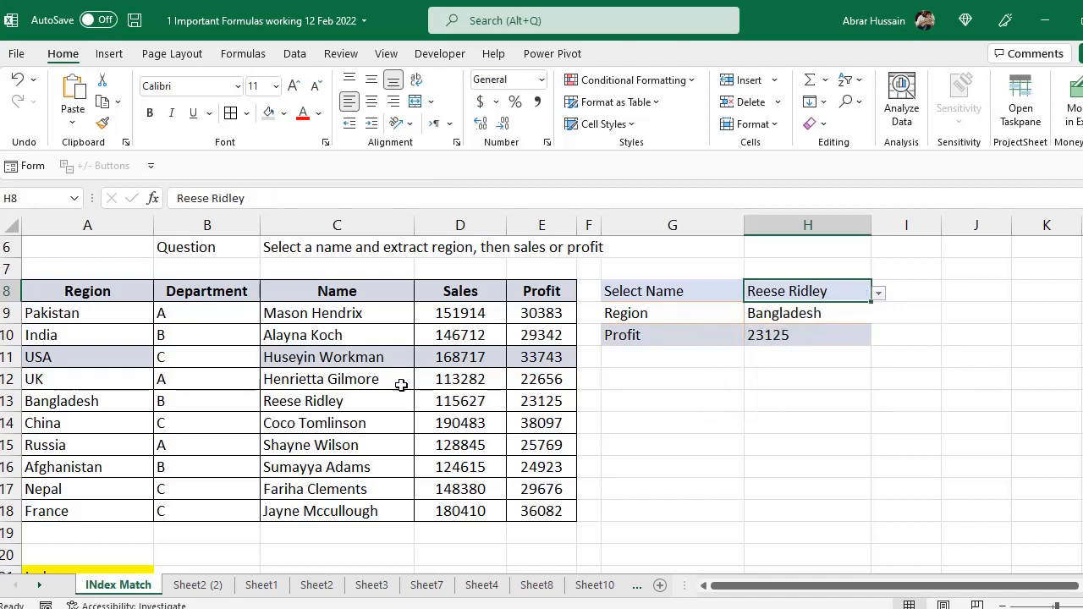
- Colour the text of the selected name's cells C13, A13 and E13 red
{"action": "left_click", "coordinate": [294, 400]}
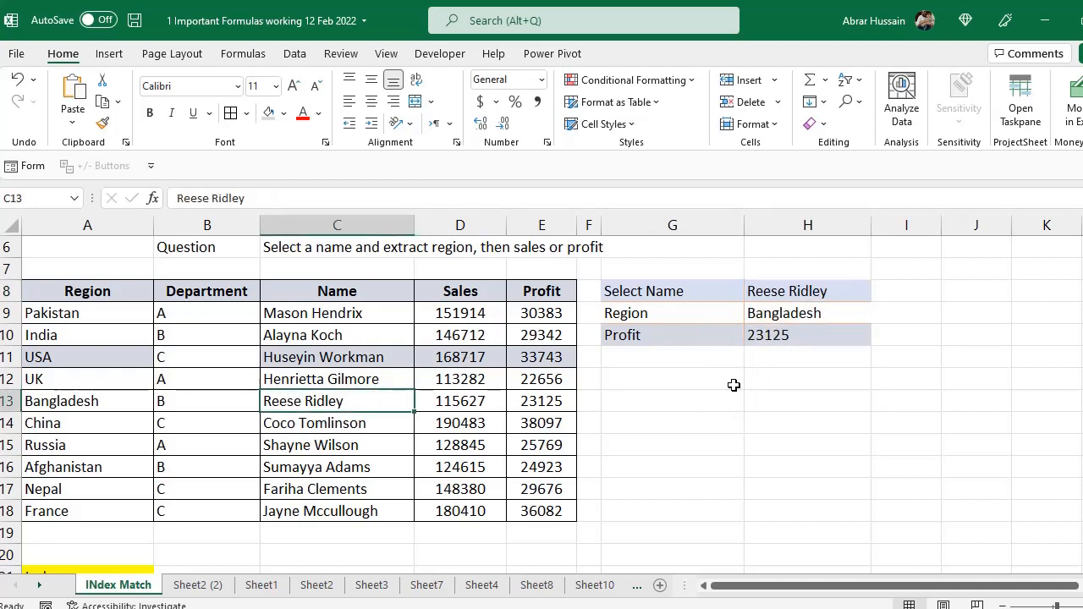
{"action": "left_click", "coordinate": [53, 403], "text": "ctrl"}
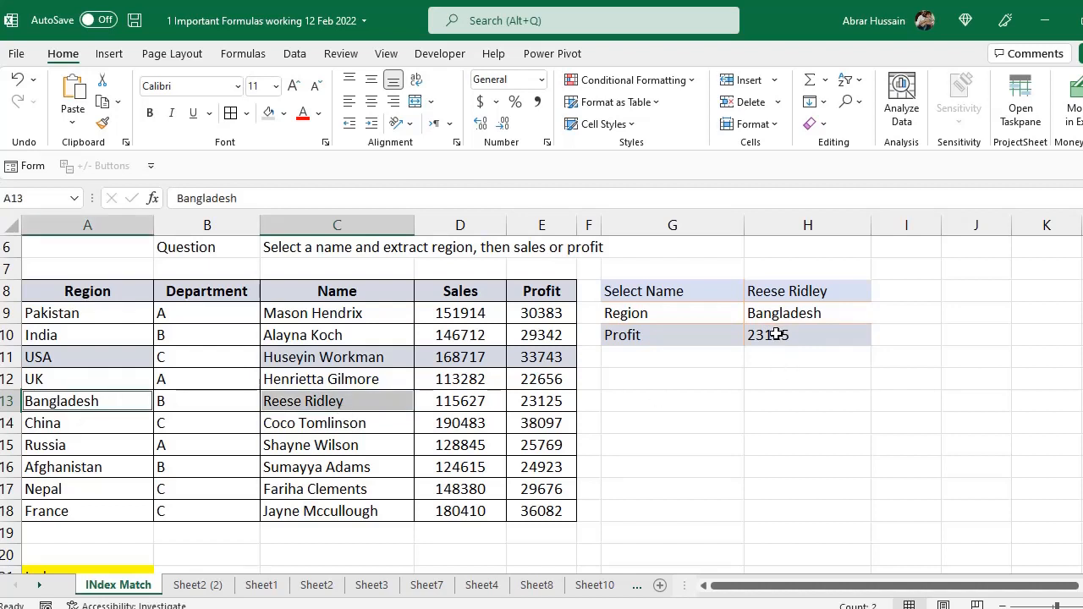
{"action": "left_click", "coordinate": [540, 405], "text": "ctrl"}
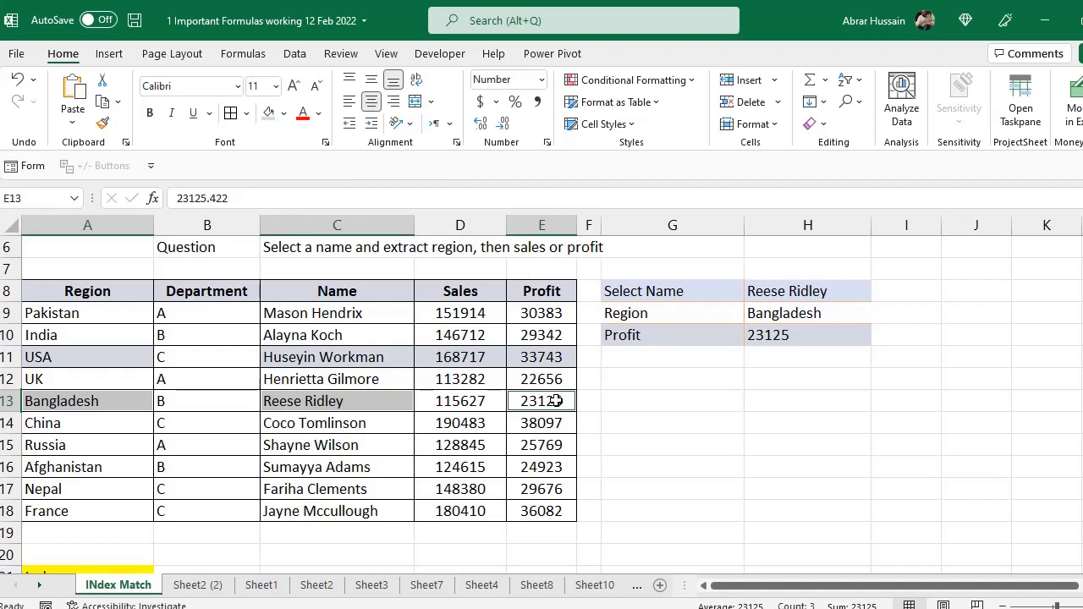
{"action": "left_click", "coordinate": [304, 114]}
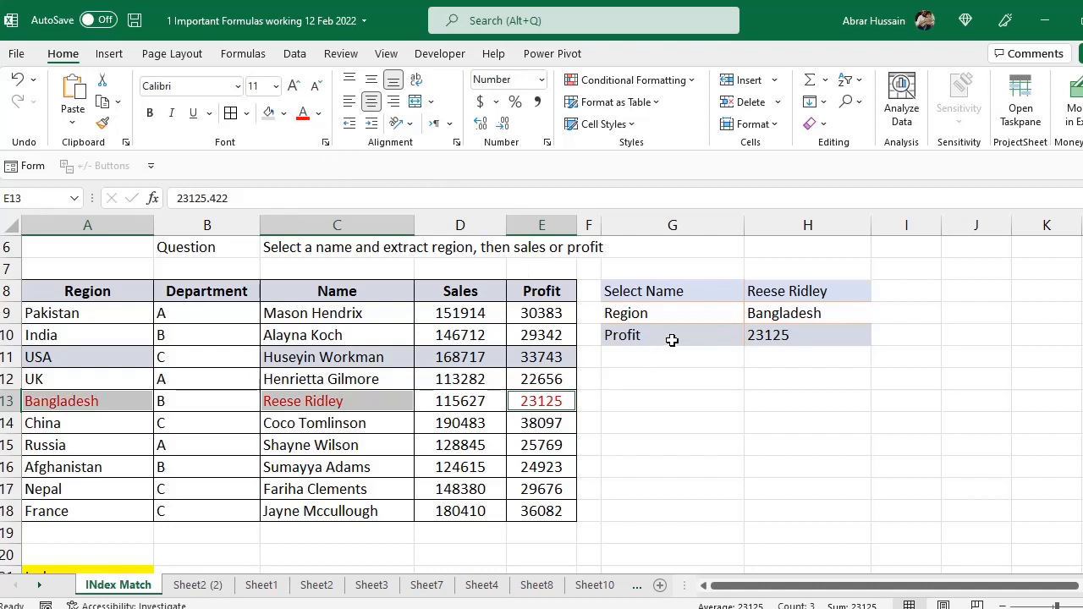
- Set the lookup field in G10 to Sales, check H10, and colour the selected name's sales value in D13 red
{"action": "left_click", "coordinate": [672, 340]}
{"action": "left_click", "coordinate": [751, 337]}
{"action": "left_click", "coordinate": [694, 357]}
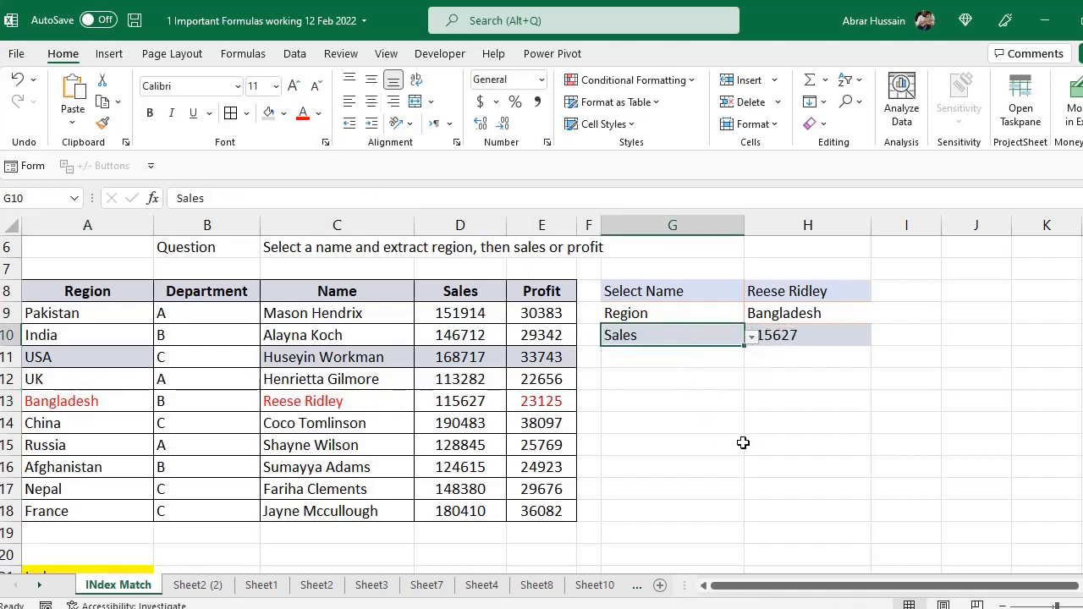
{"action": "left_click", "coordinate": [749, 444]}
{"action": "left_click", "coordinate": [776, 343]}
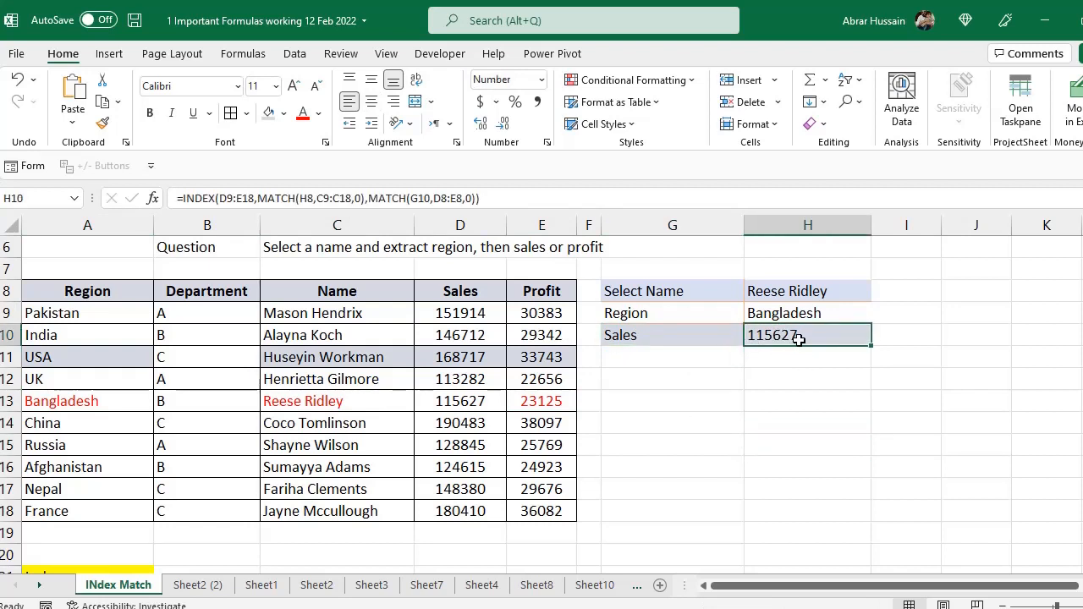
{"action": "left_click", "coordinate": [426, 400]}
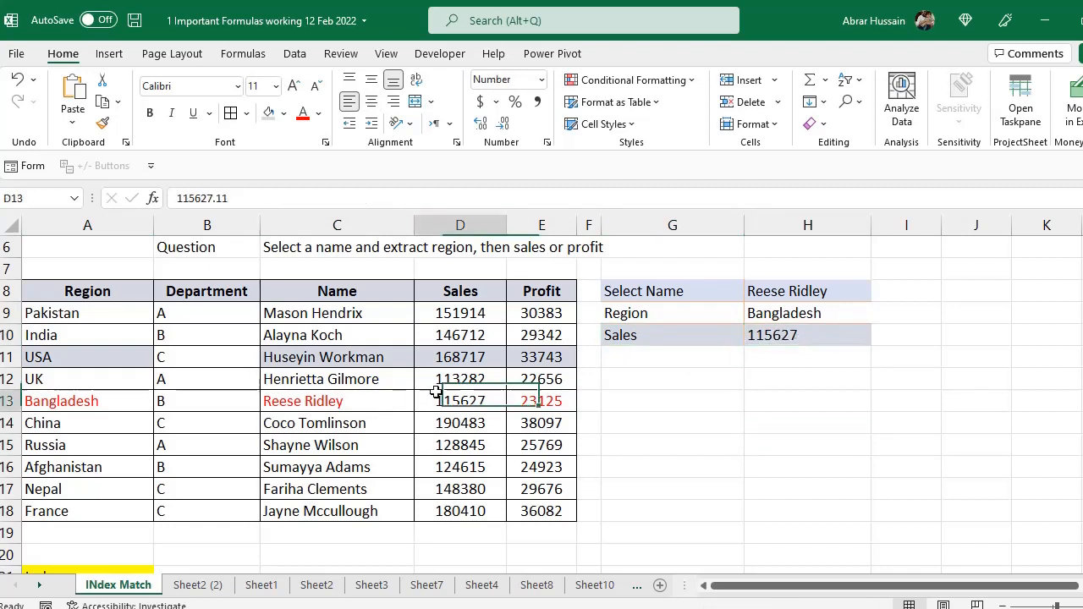
{"action": "left_click", "coordinate": [303, 114]}
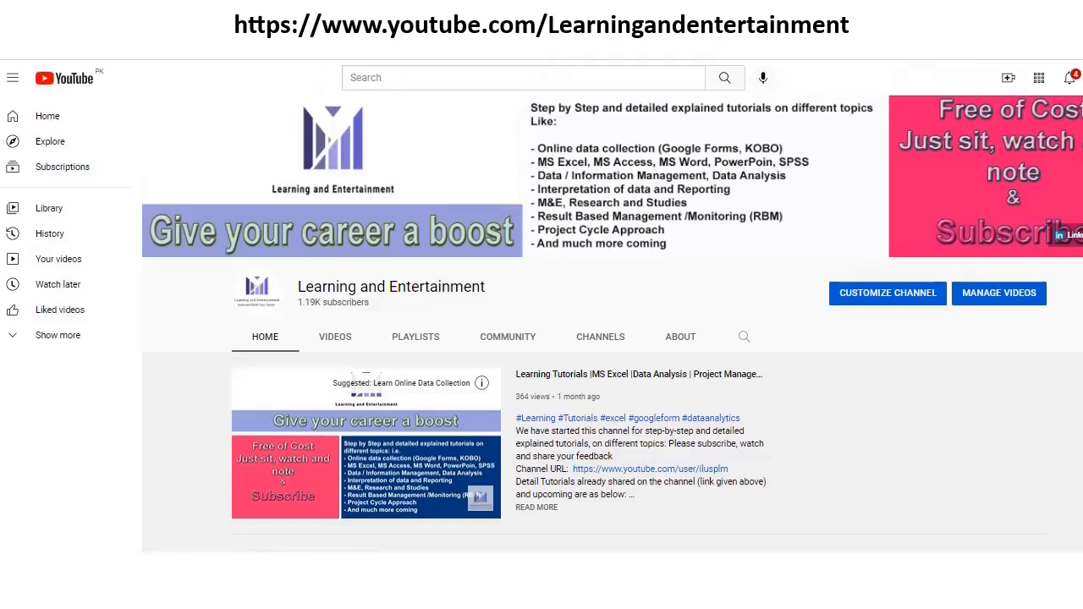
- On the Learning and Entertainment YouTube channel page, look through the playlists, the recent uploads, and the Excel and PowerPoint series
{"action": "scroll", "coordinate": [252, 347], "scroll_direction": "down", "scroll_amount": 3}
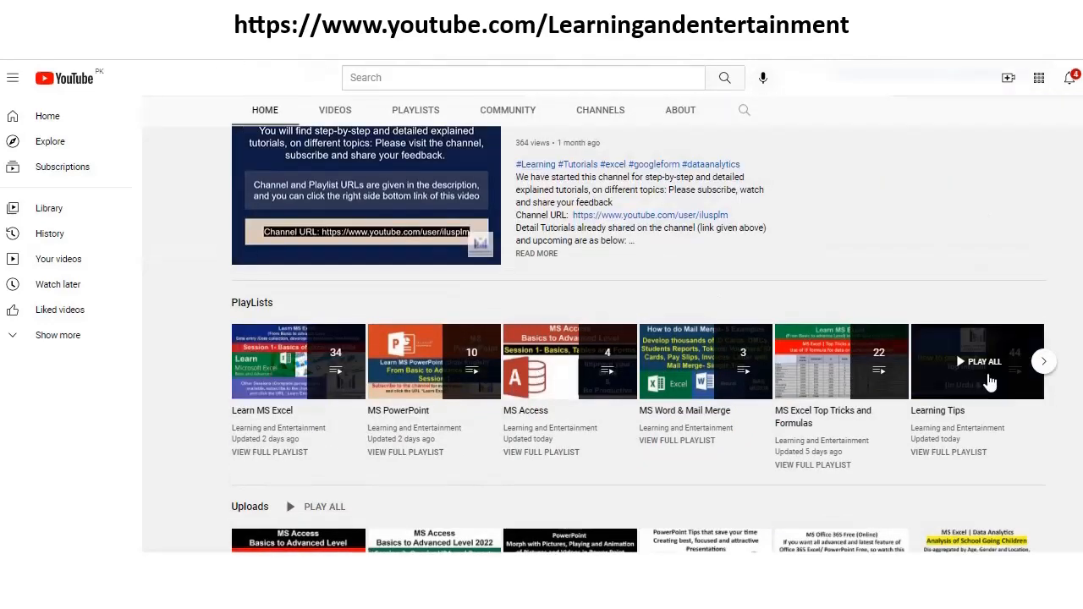
{"action": "scroll", "coordinate": [988, 373], "scroll_direction": "down", "scroll_amount": 1}
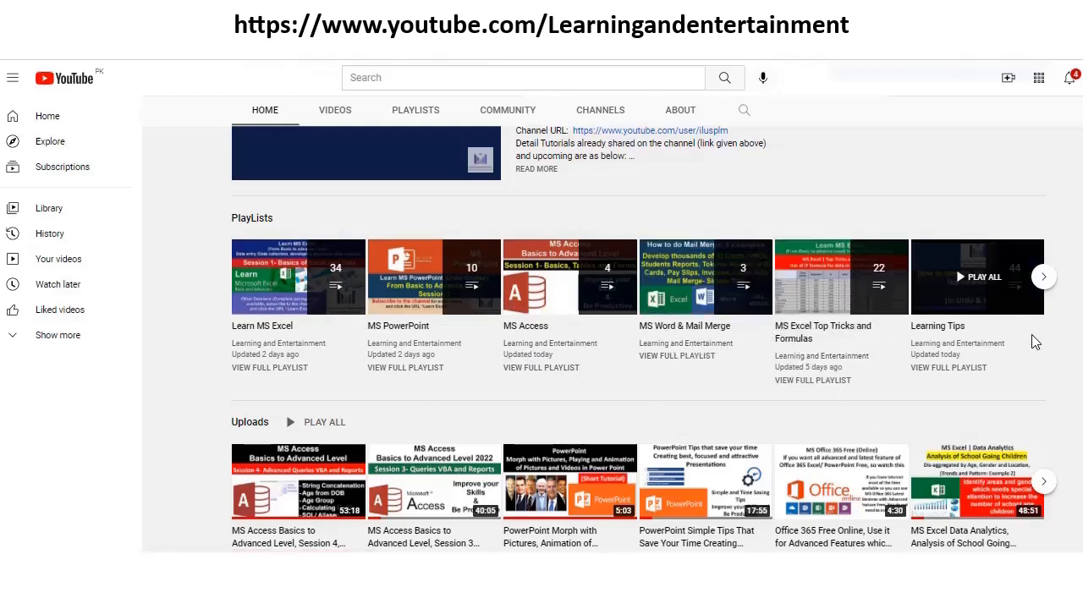
{"action": "left_click", "coordinate": [1046, 283]}
{"action": "scroll", "coordinate": [353, 465], "scroll_direction": "up", "scroll_amount": 1}
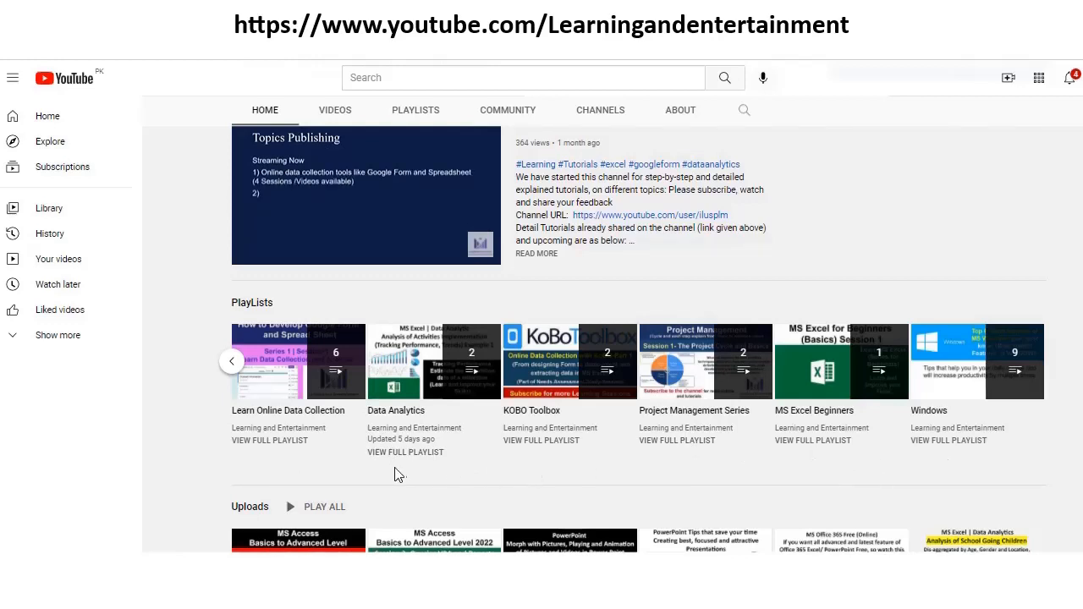
{"action": "scroll", "coordinate": [395, 474], "scroll_direction": "down", "scroll_amount": 2}
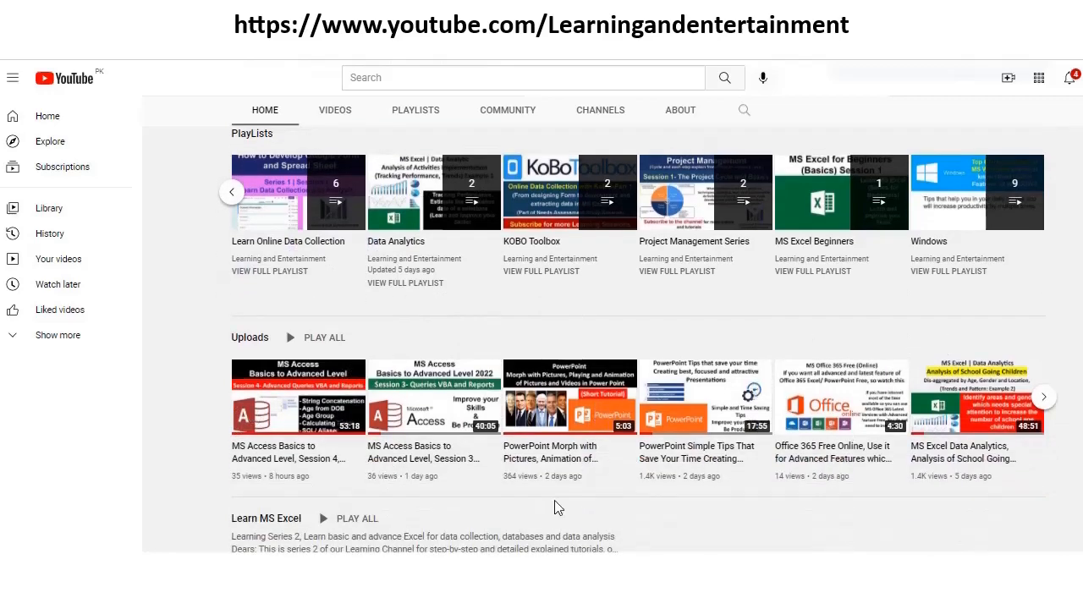
{"action": "scroll", "coordinate": [555, 508], "scroll_direction": "down", "scroll_amount": 4}
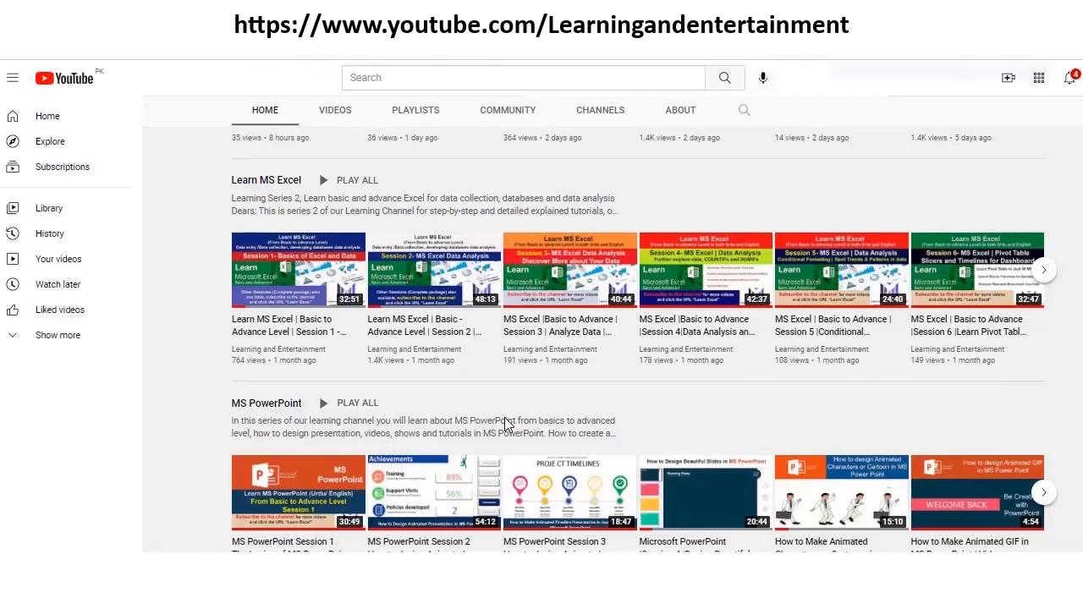
{"action": "scroll", "coordinate": [506, 418], "scroll_direction": "down", "scroll_amount": 1}
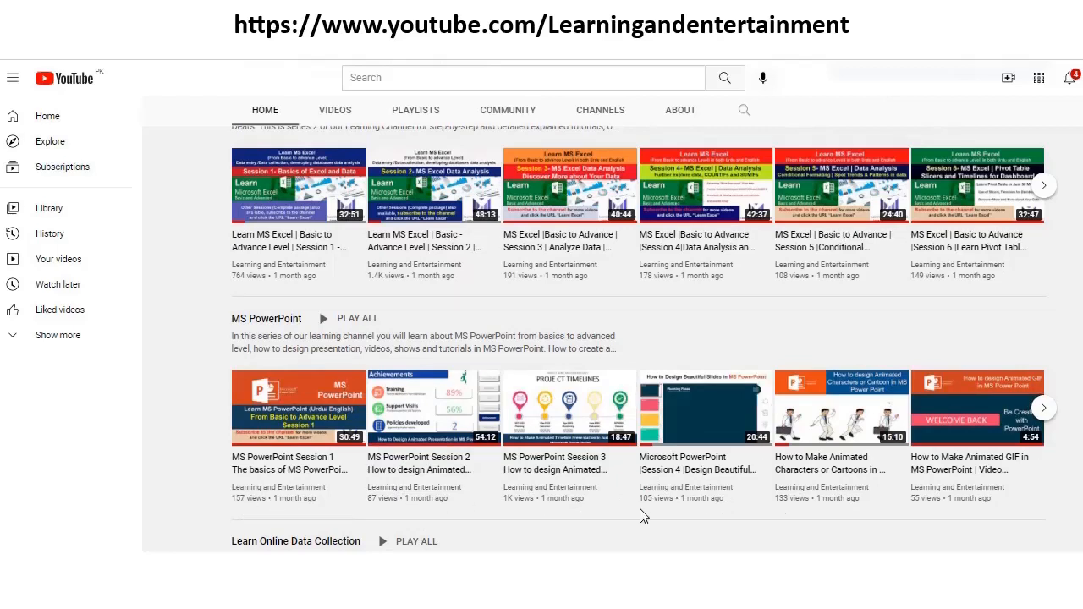
{"action": "scroll", "coordinate": [309, 424], "scroll_direction": "up", "scroll_amount": 8}
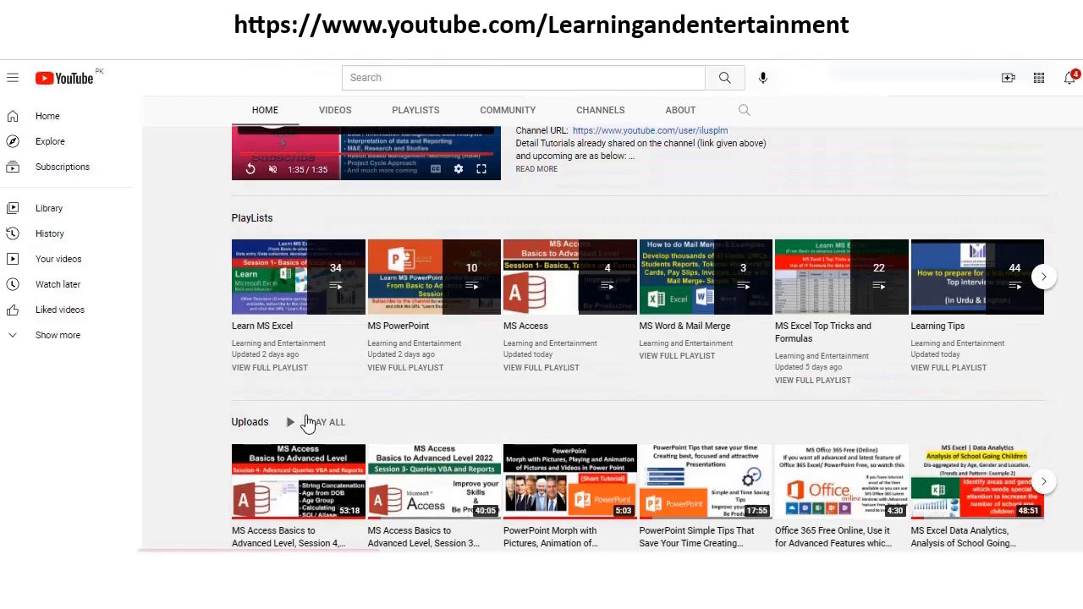